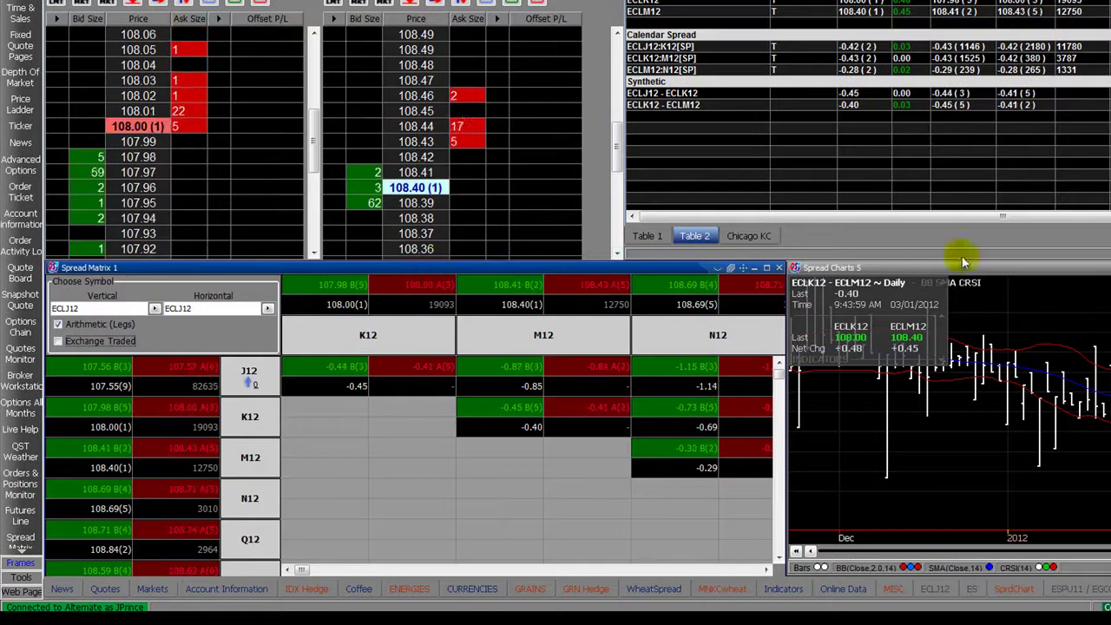
Open the symbol lookup from an empty row of the quotes table and search the futures for "crude".
left_click(1073, 270)
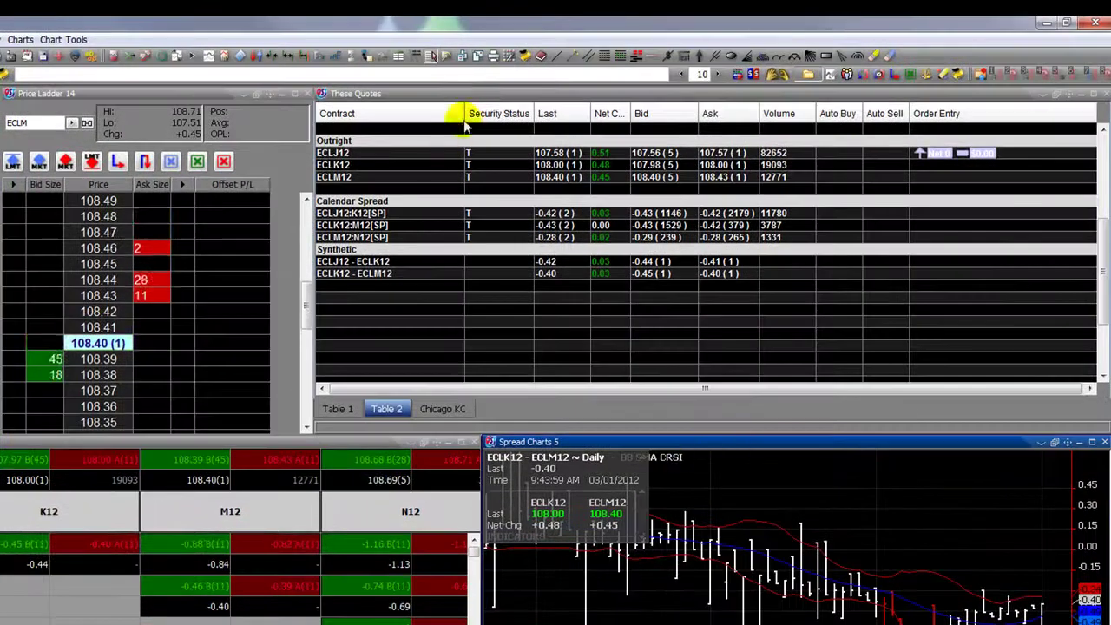
left_click(481, 93)
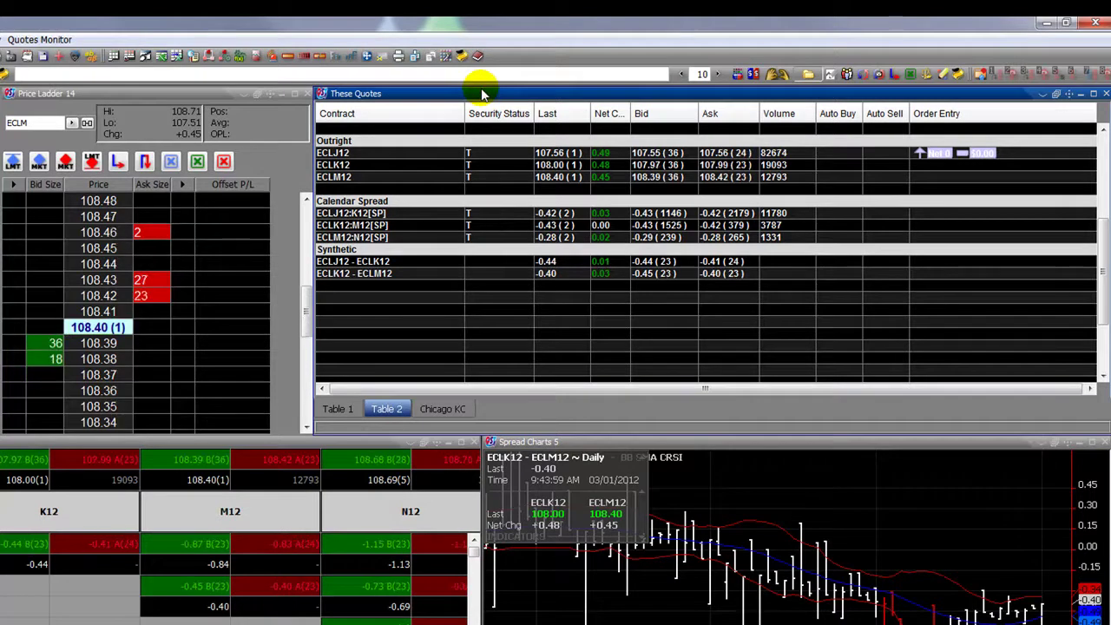
right_click(363, 297)
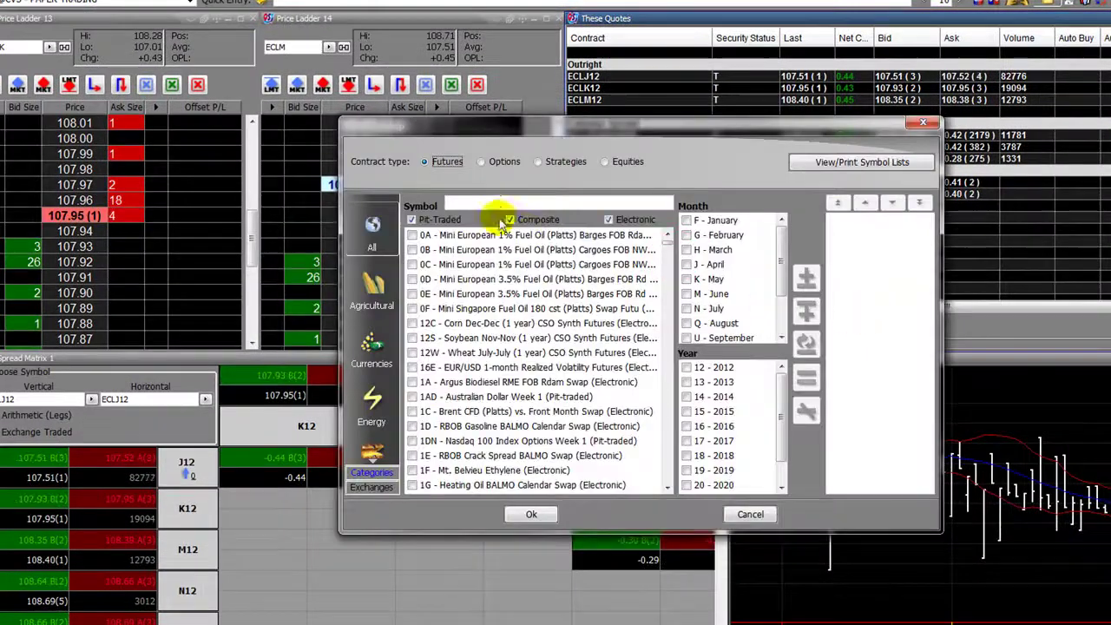
left_click(498, 202)
type("e")
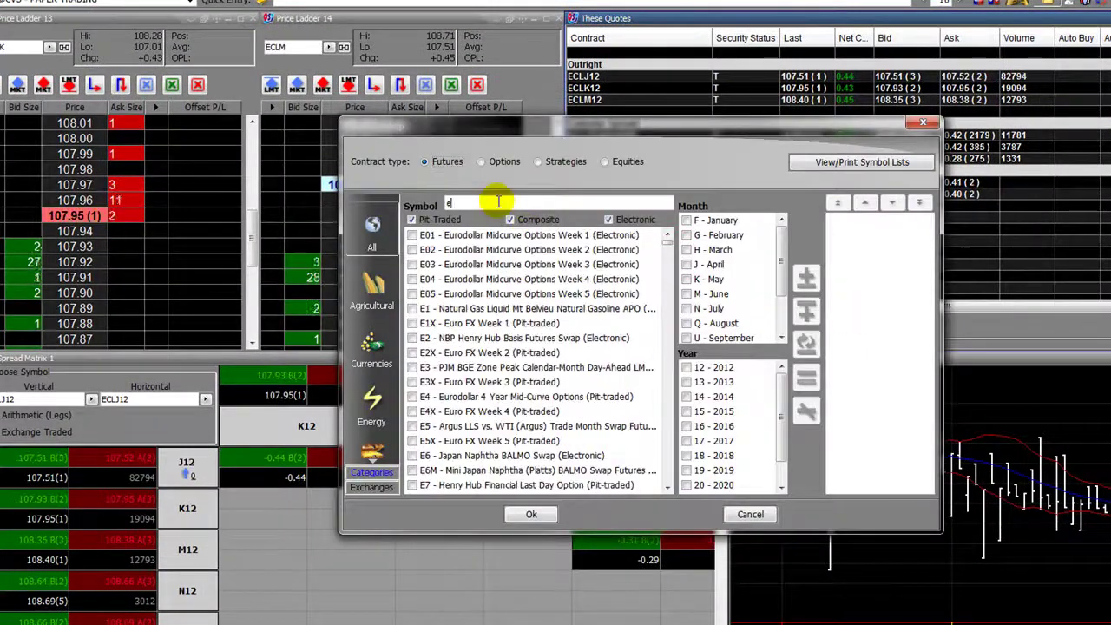
key("BackSpace")
type("crude")
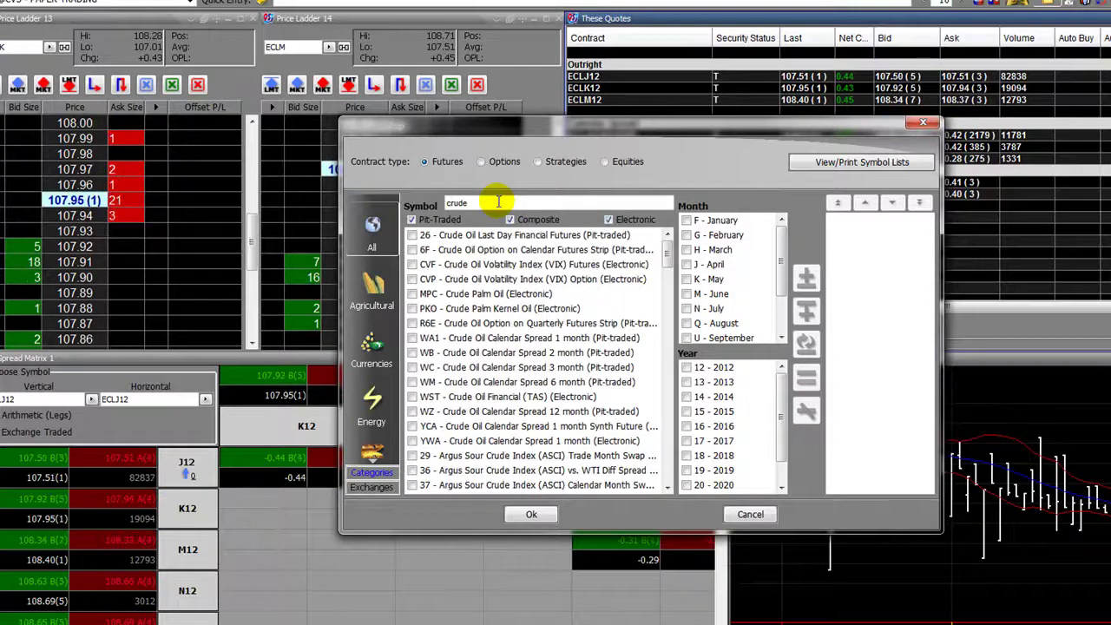
Insert the RCL - Light, Sweet Crude Oil (Pit-traded) contract for June 2012 into the empty quotes row.
left_click_drag(666, 253, 669, 390)
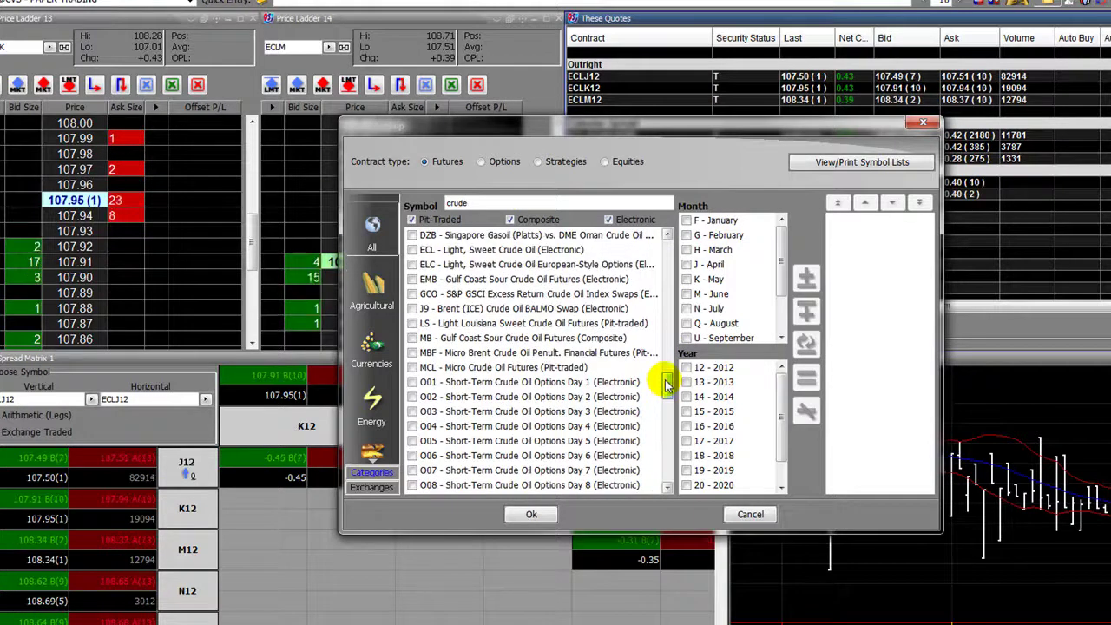
left_click_drag(666, 387, 671, 451)
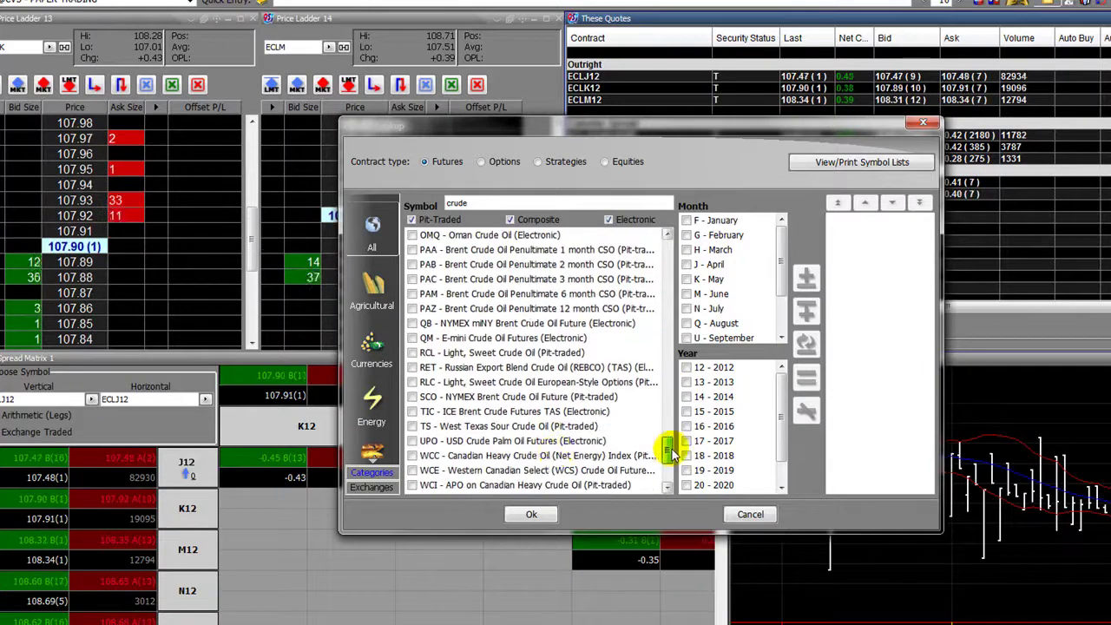
scroll(423, 394, "up", 10)
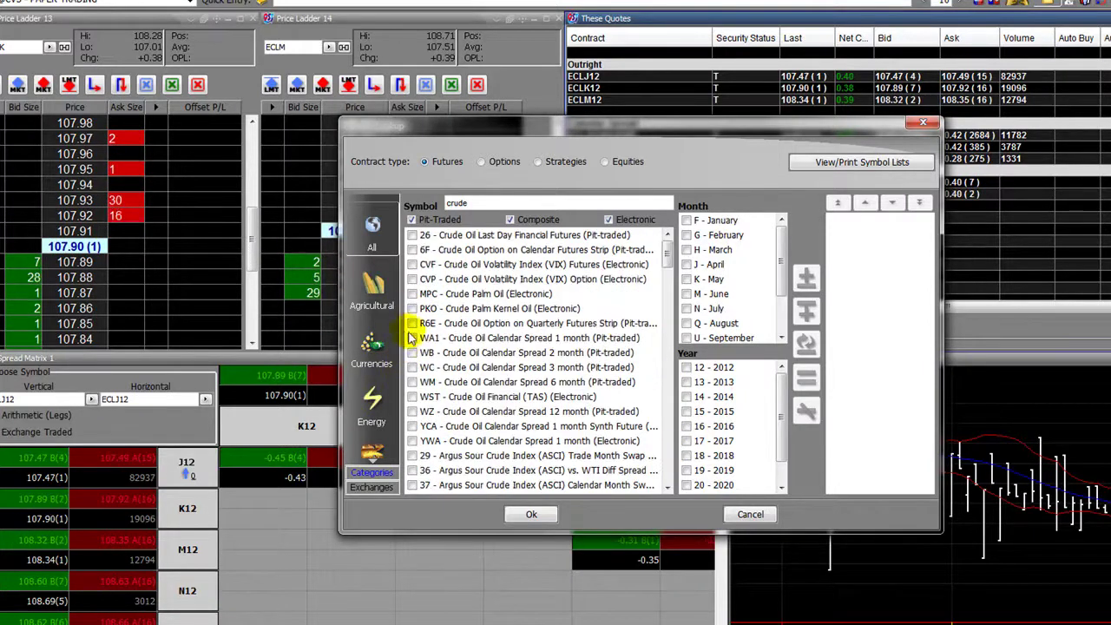
left_click_drag(665, 250, 665, 426)
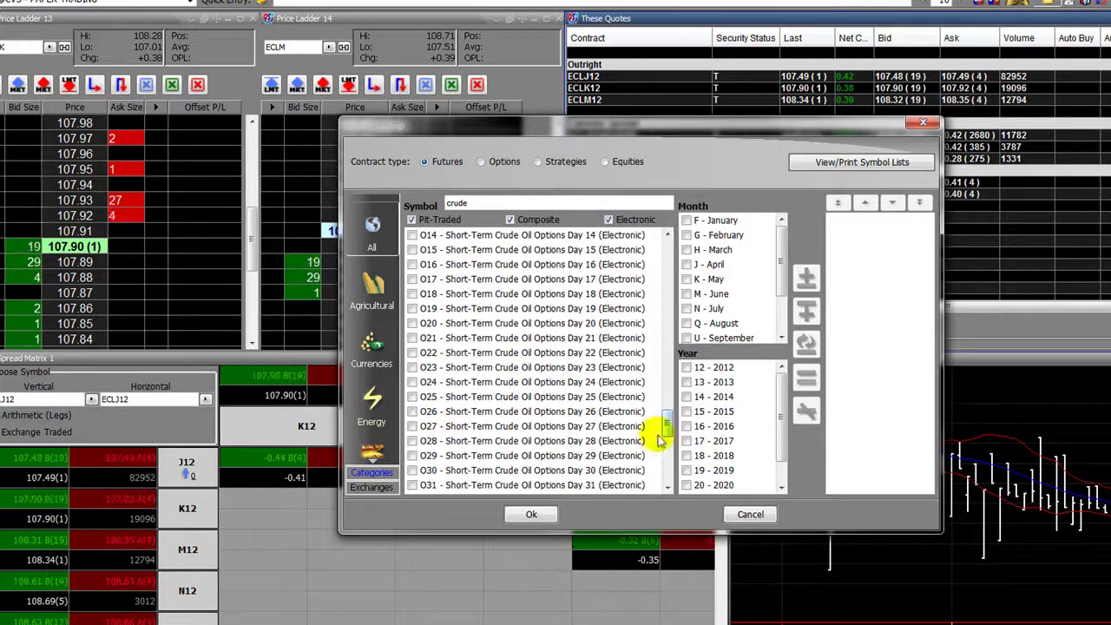
scroll(631, 460, "down", 5)
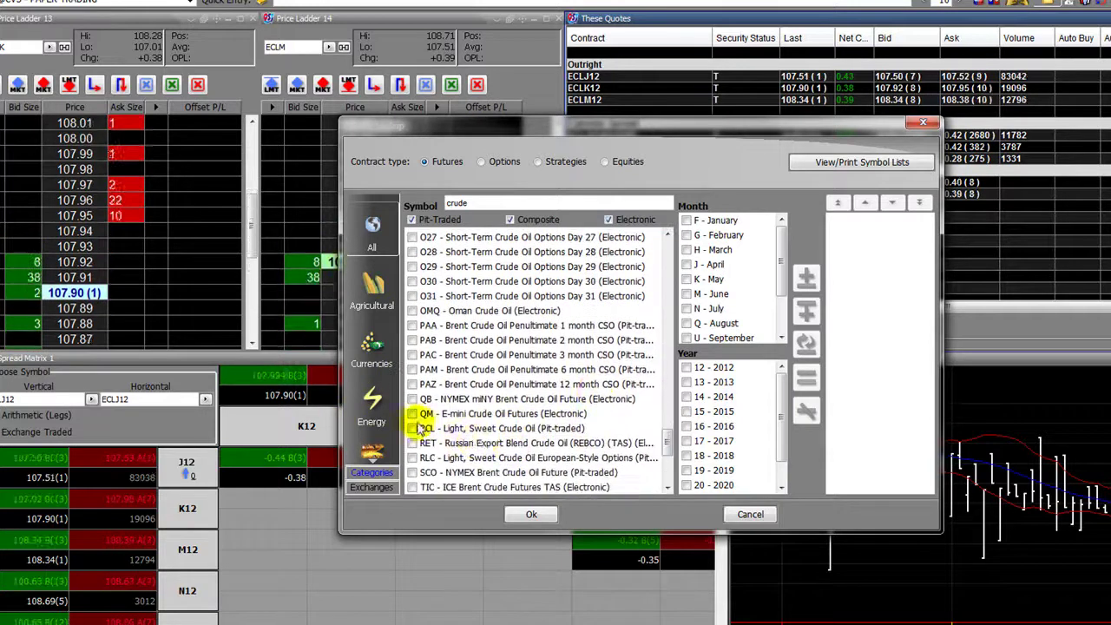
scroll(423, 421, "down", 1)
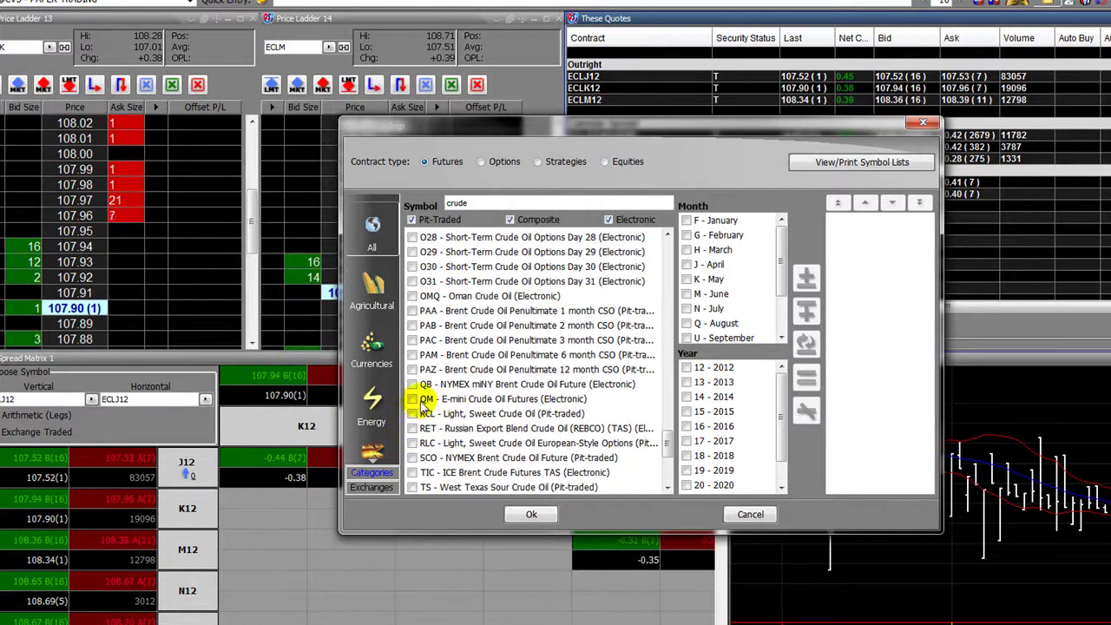
left_click(412, 415)
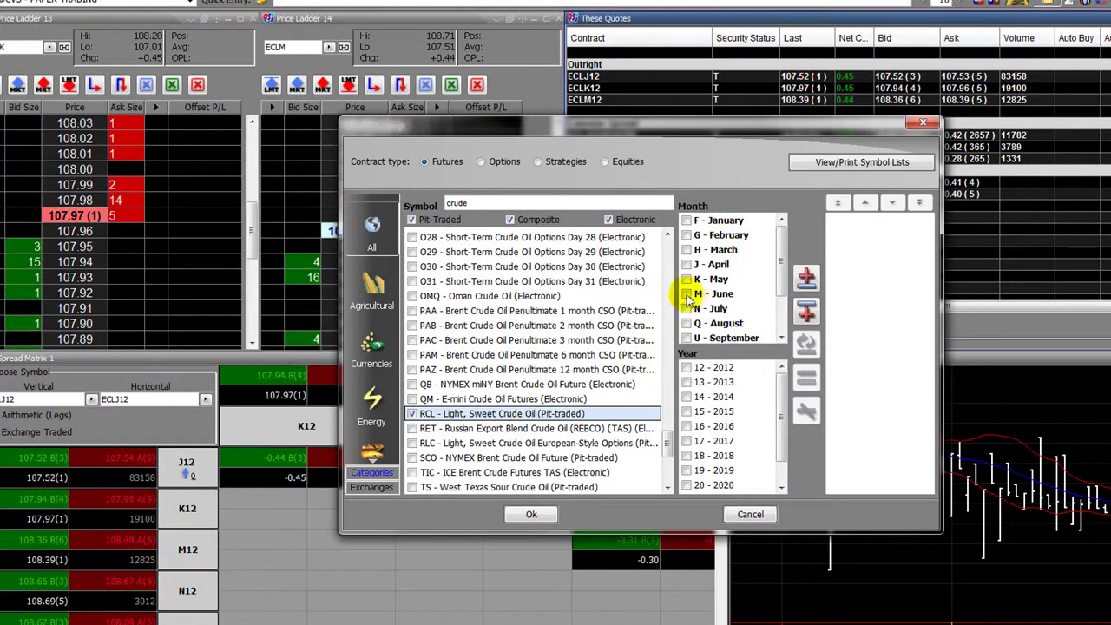
left_click(686, 295)
left_click(686, 368)
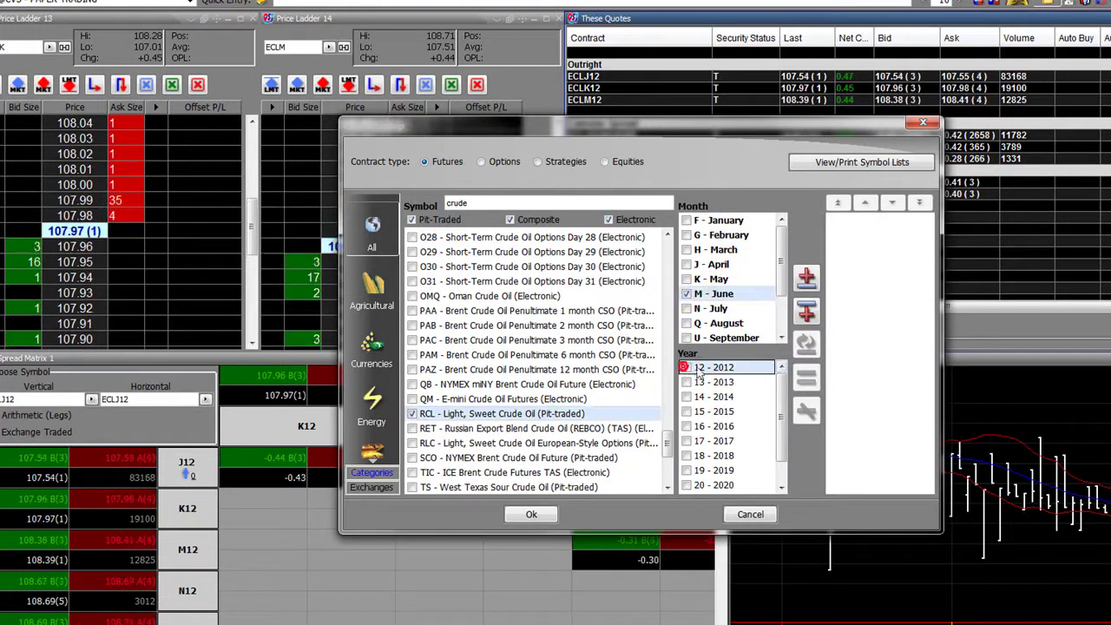
left_click(531, 514)
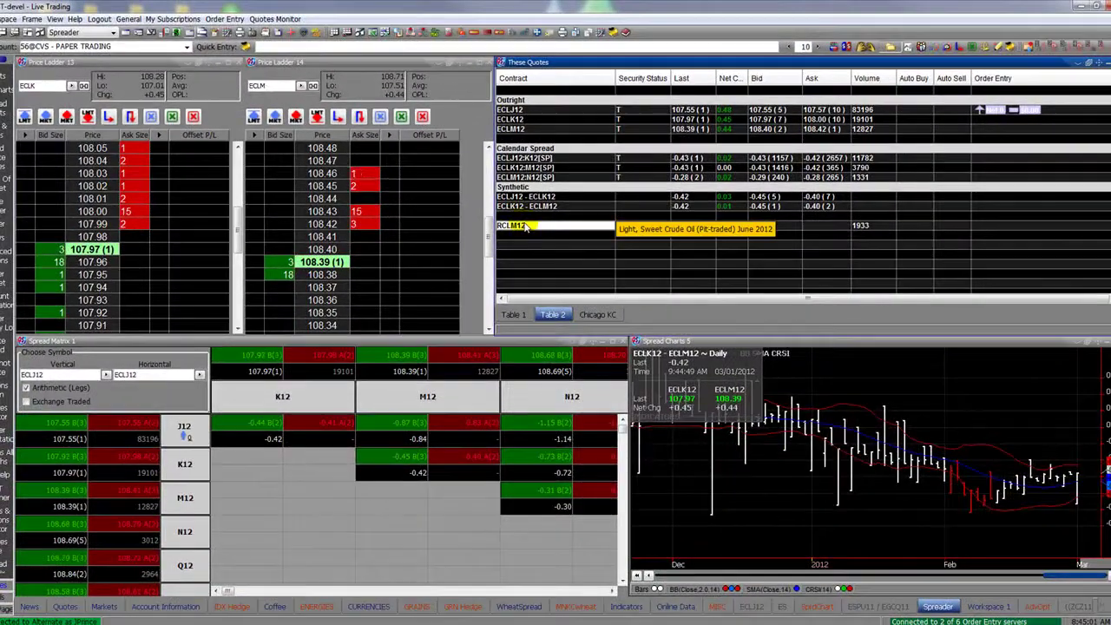
Delete the RCLM12 contract from the quotes table.
double_click(525, 225)
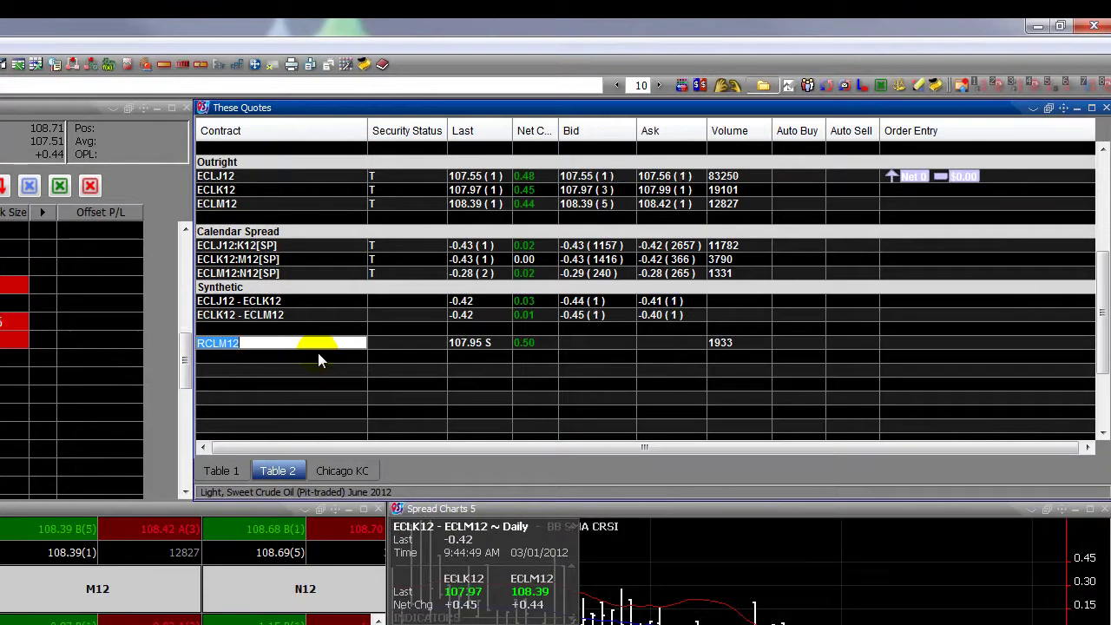
key("BackSpace")
key("Return")
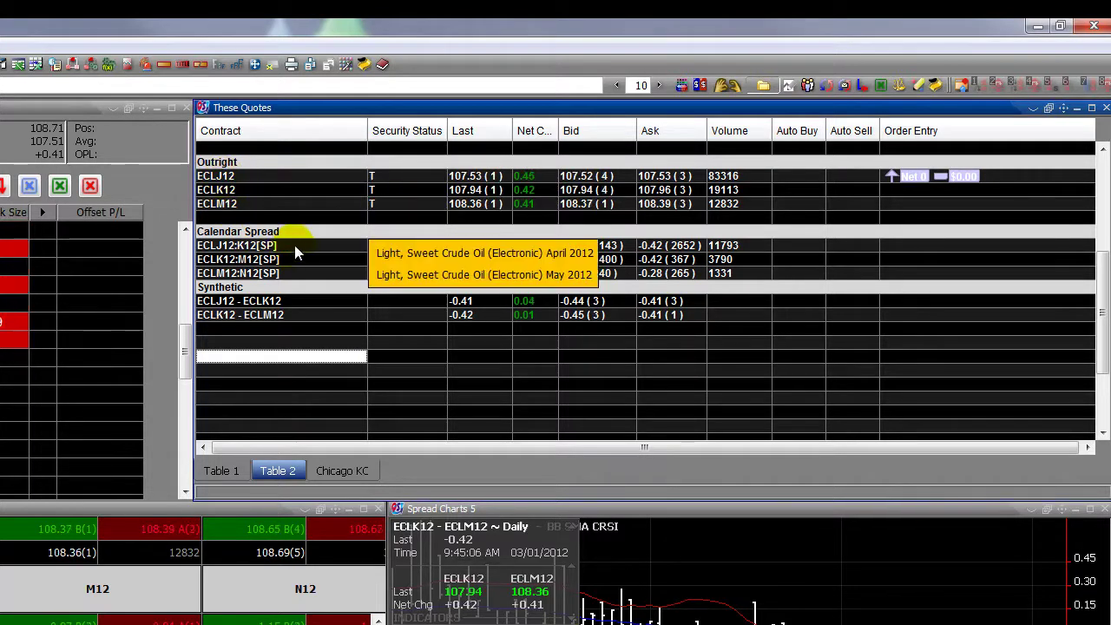
Replace the third calendar spread's contract with the root symbol ECL and browse its listed contract months.
left_click(305, 276)
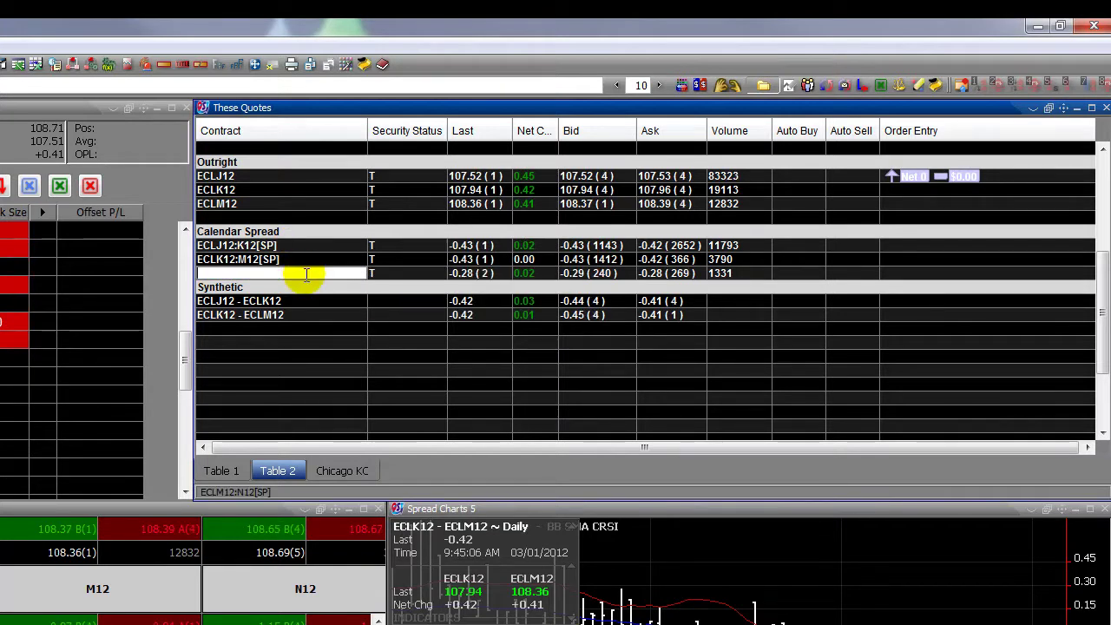
type("ecl")
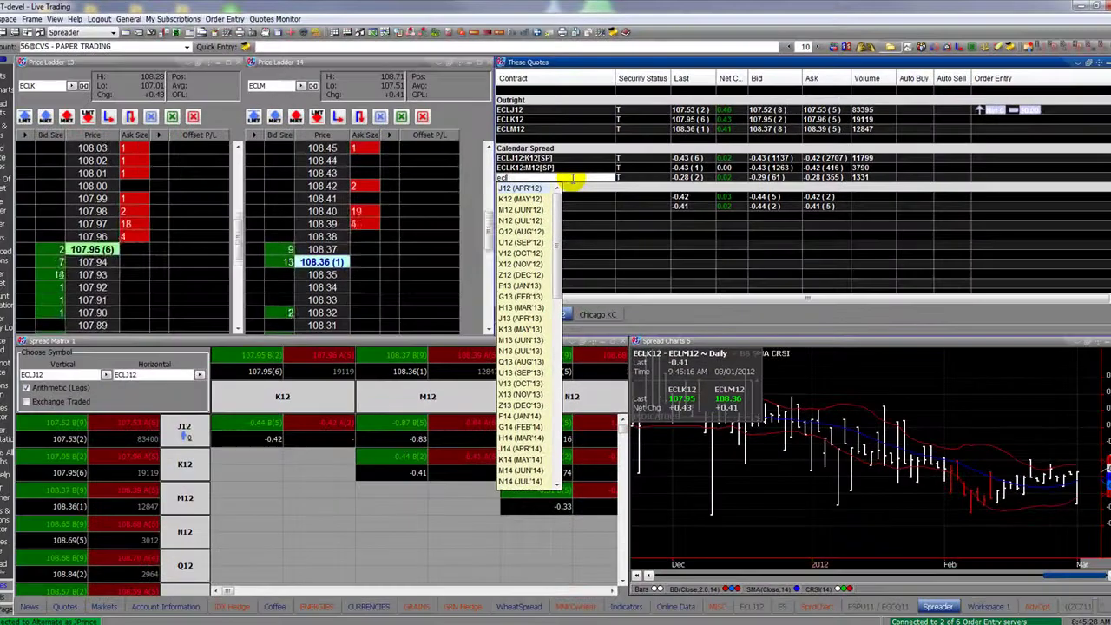
key("Down")
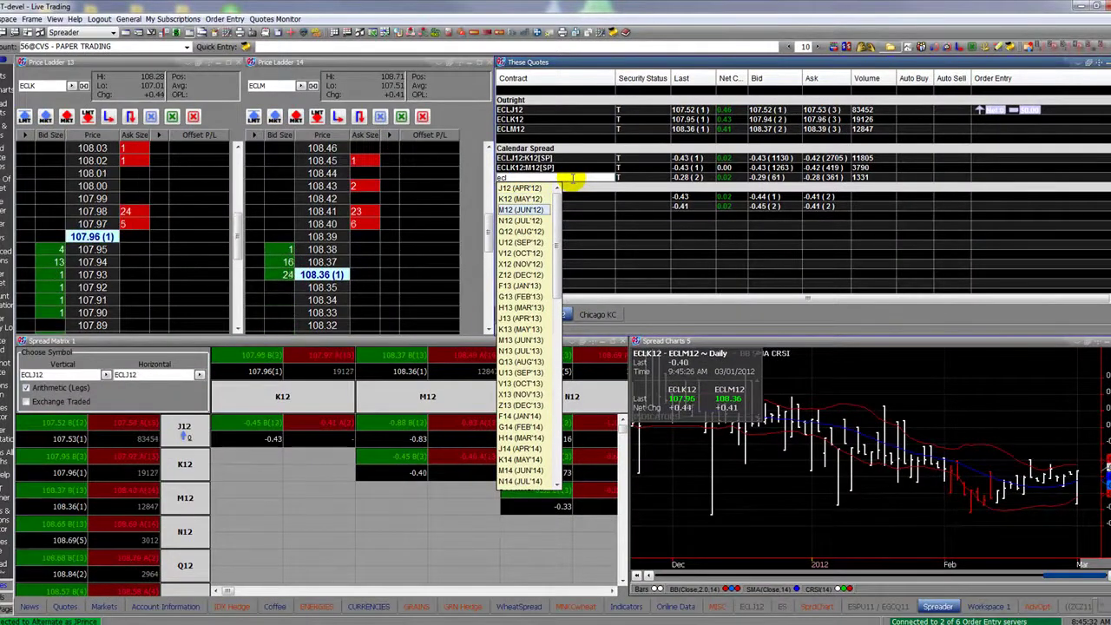
key("Down")
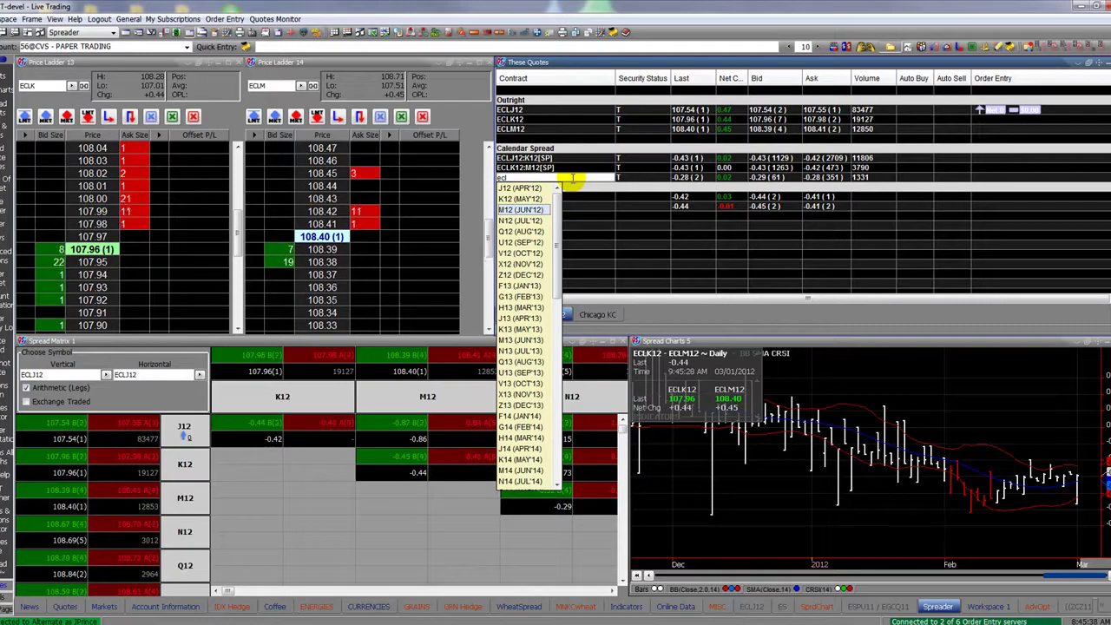
left_click(512, 186)
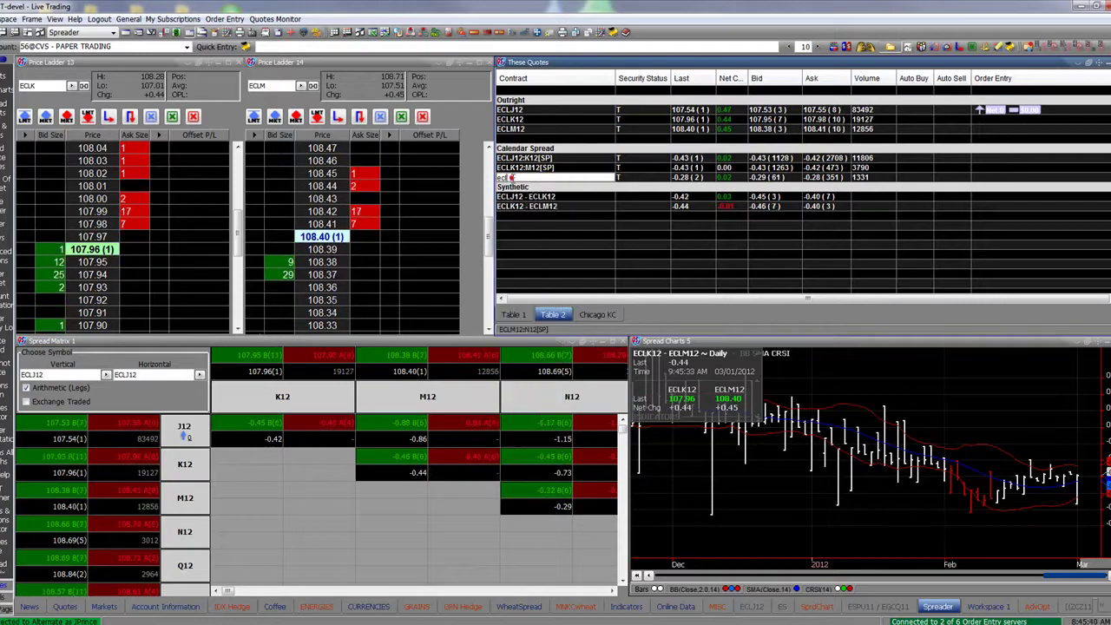
Extend the entry to "eclm12:", look through the listed spreads and choose ECLM12:N12[SP] for the third calendar spread row.
type("eclm12")
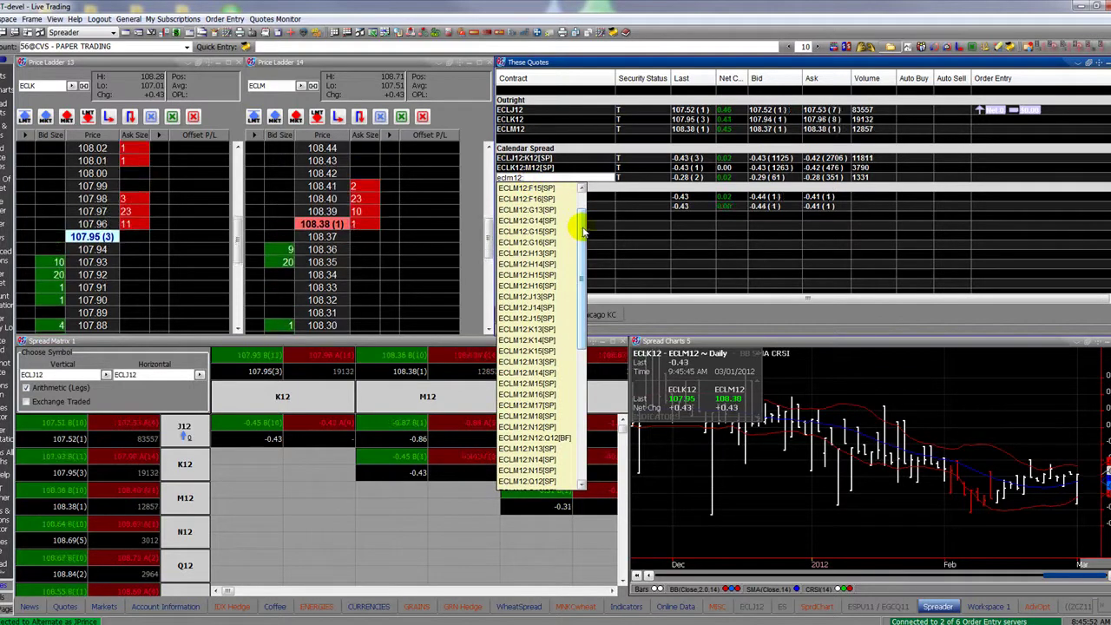
left_click(580, 225)
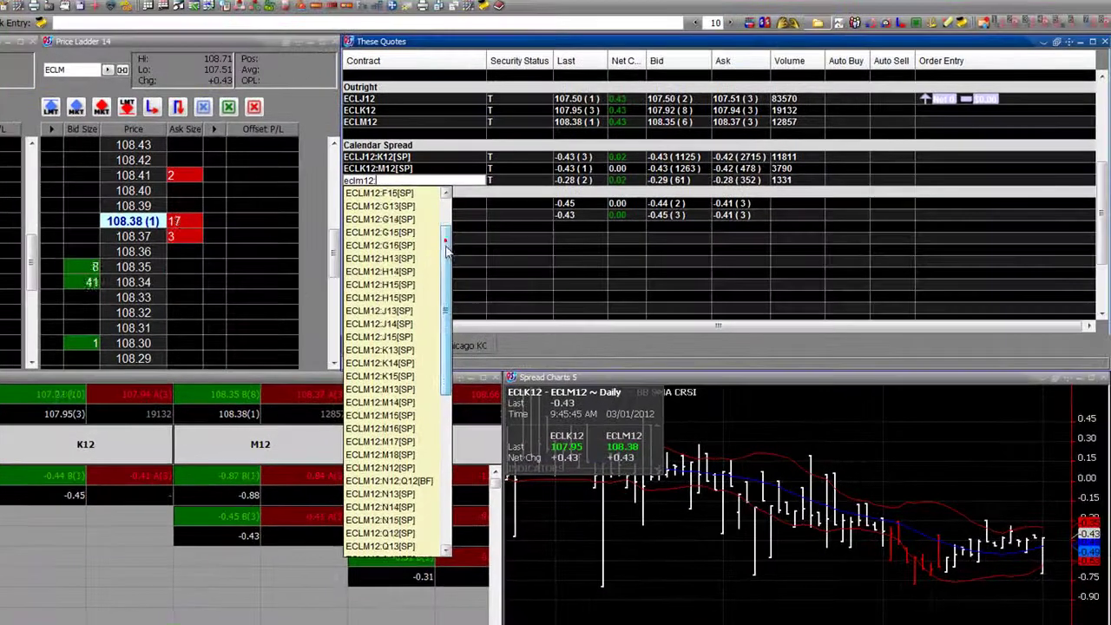
left_click_drag(571, 231, 571, 272)
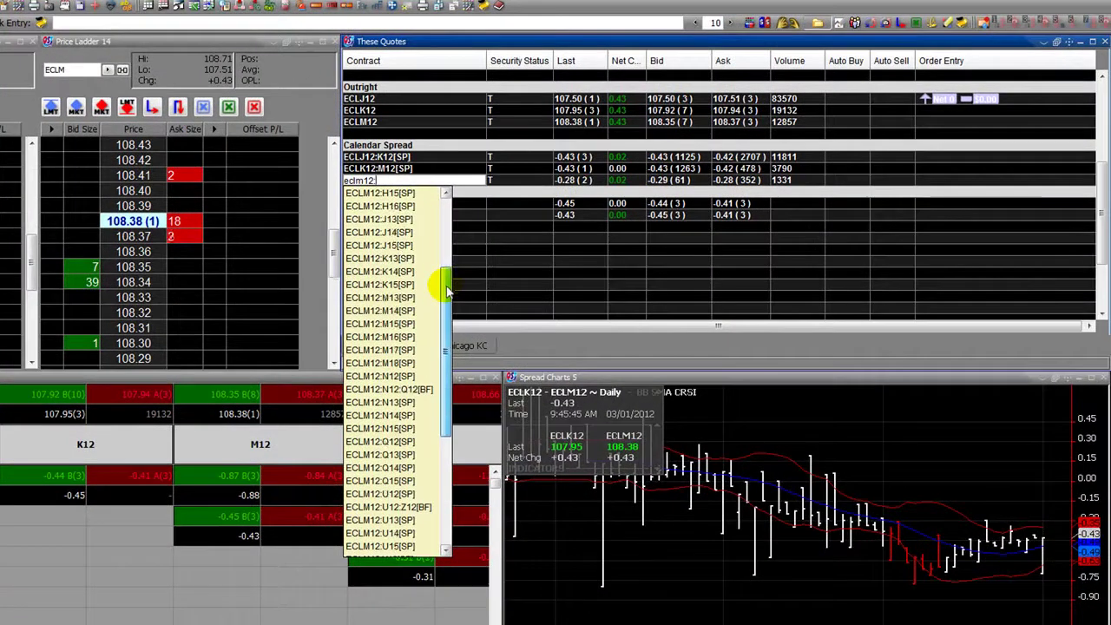
left_click(378, 377)
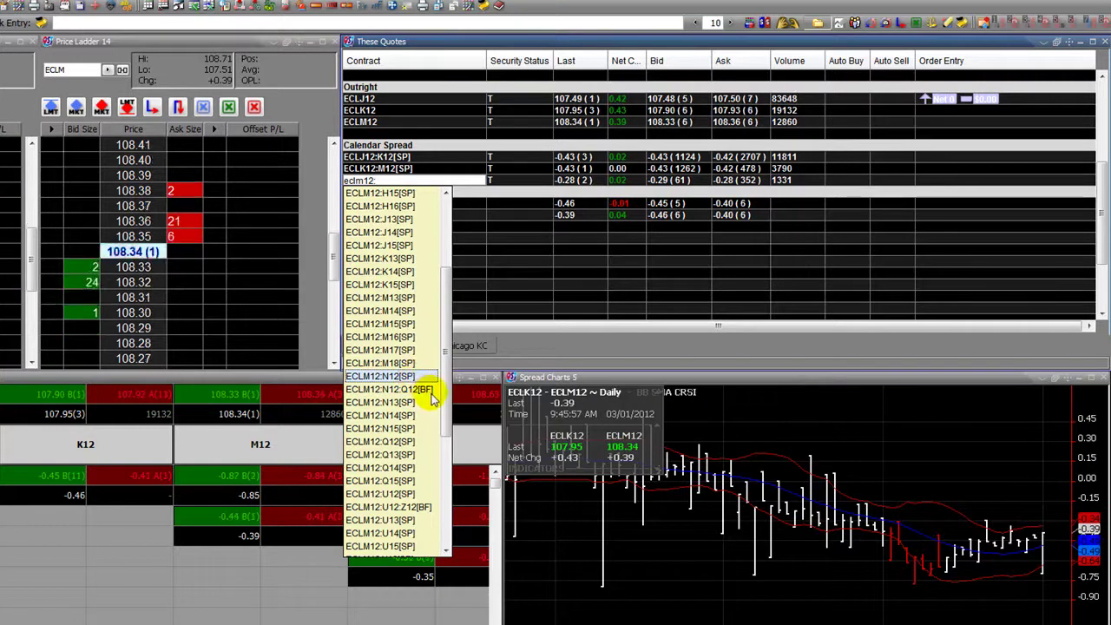
left_click_drag(445, 373, 447, 493)
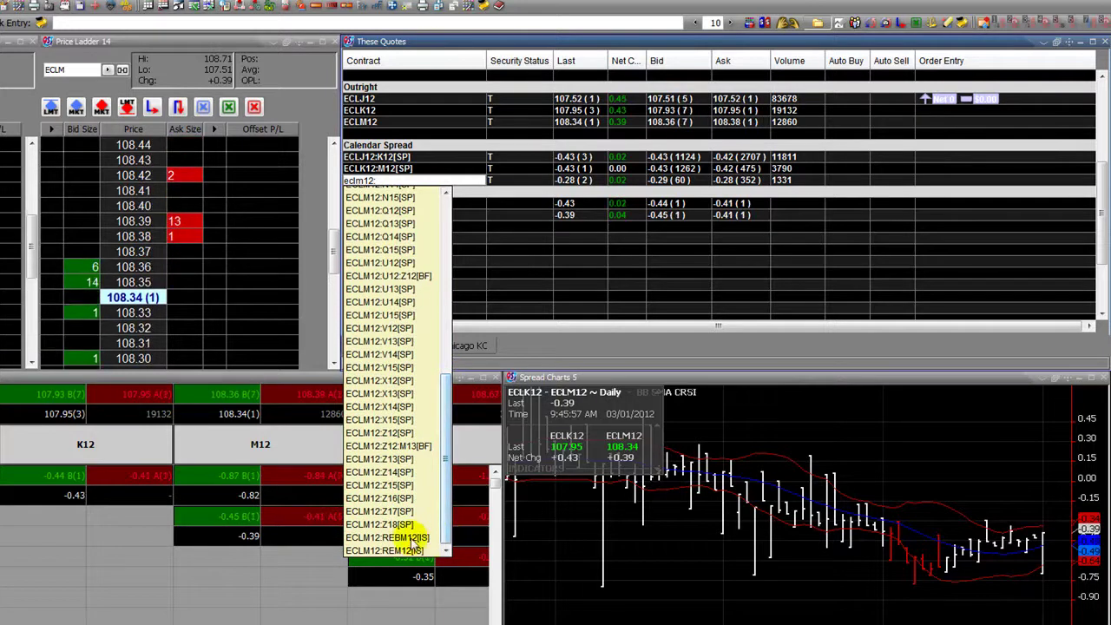
scroll(430, 525, "up", 4)
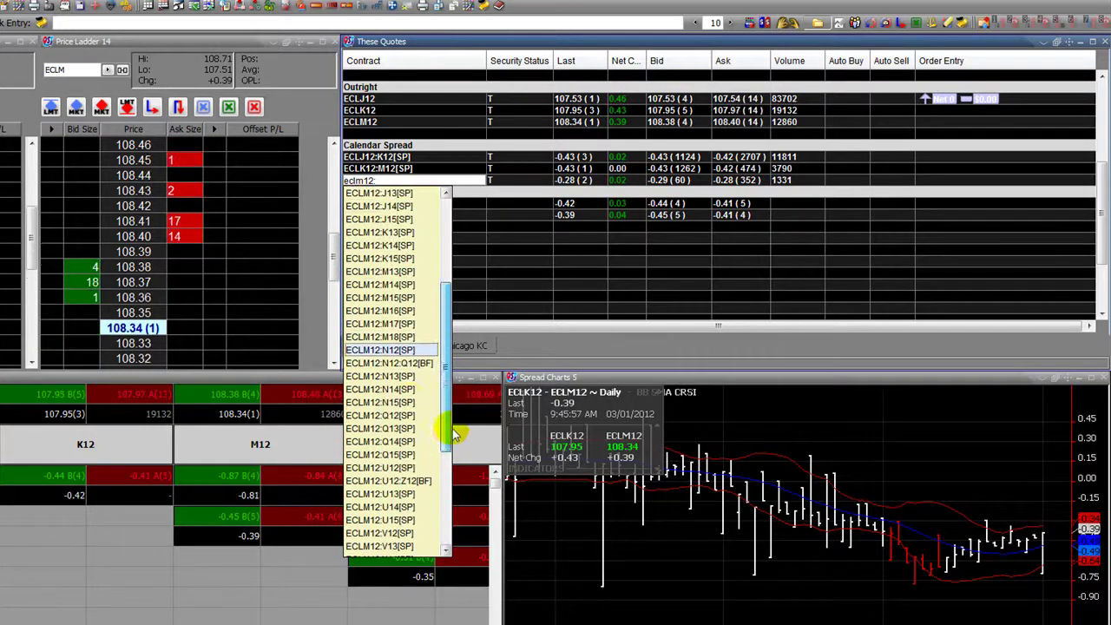
scroll(447, 426, "up", 1)
left_click(401, 351)
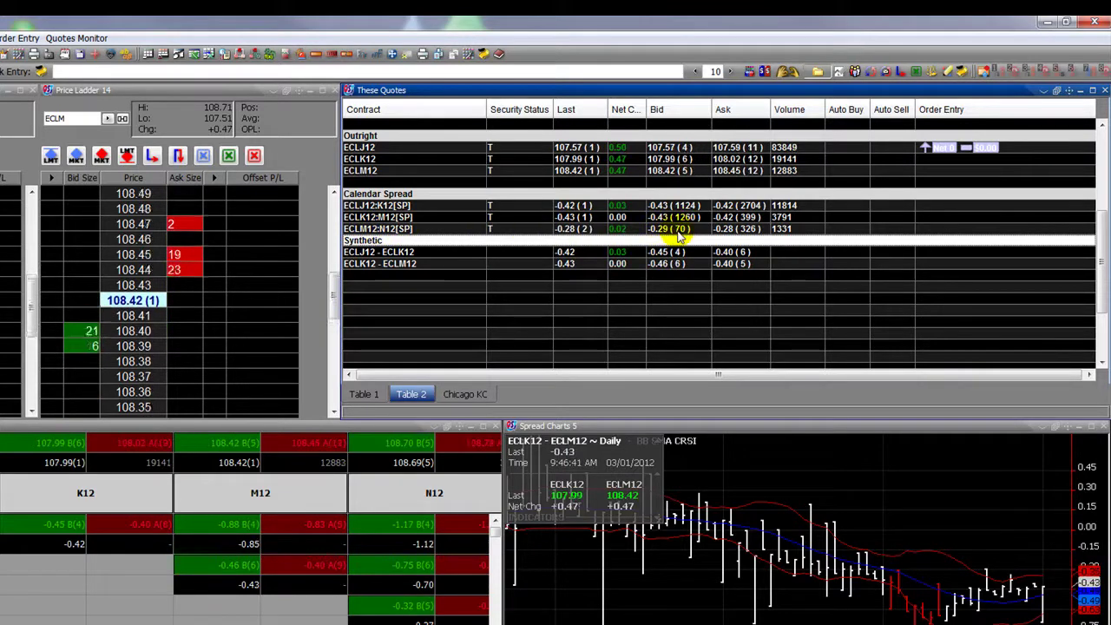
Place a buy limit order for 10 ECLM12:N12[SP] from its bid, with the price set to -0.30.
left_click(680, 229)
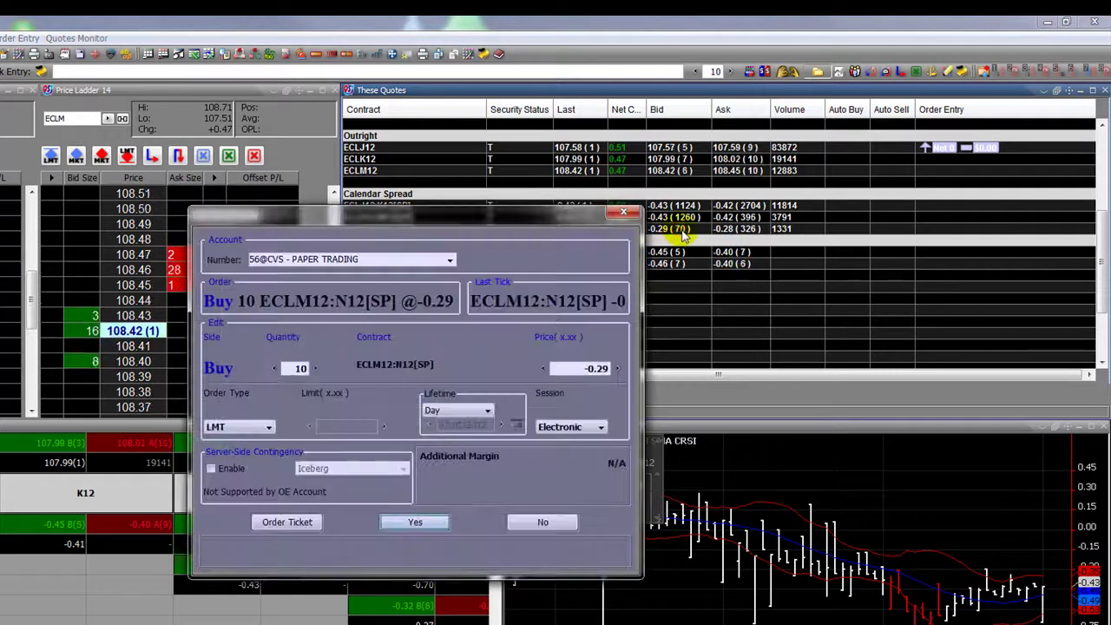
left_click_drag(423, 224, 401, 164)
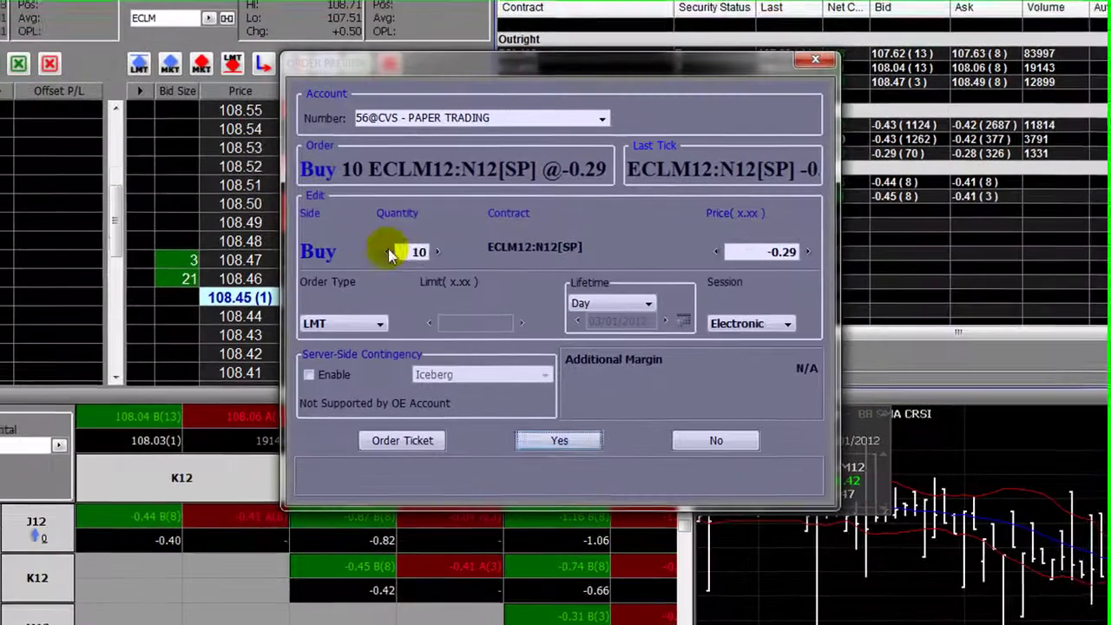
double_click(331, 287)
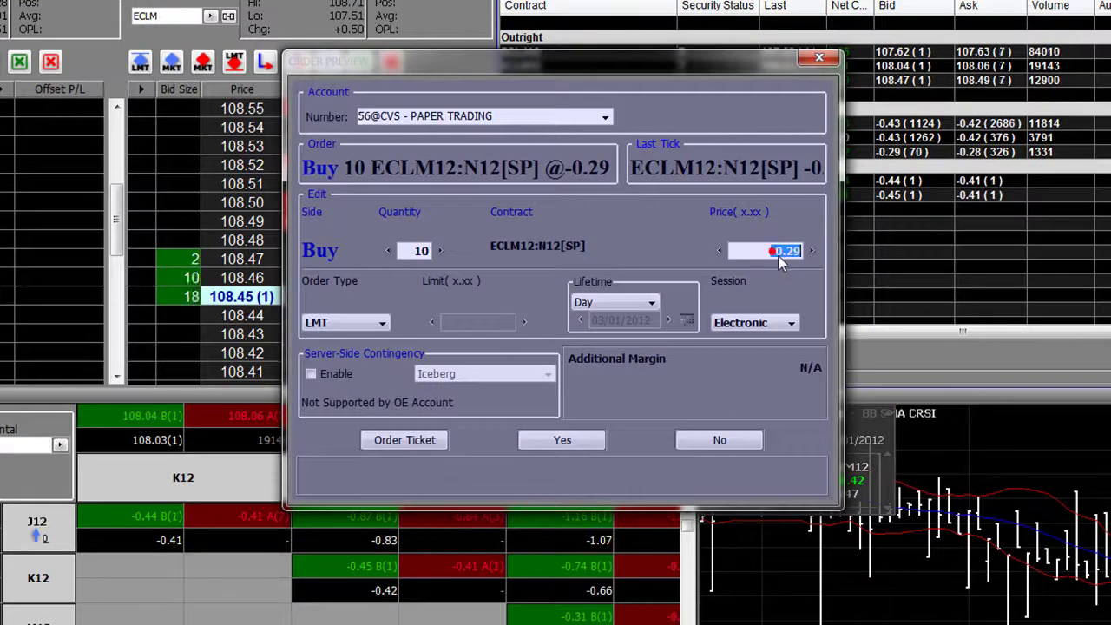
key("BackSpace")
key("BackSpace")
type("330")
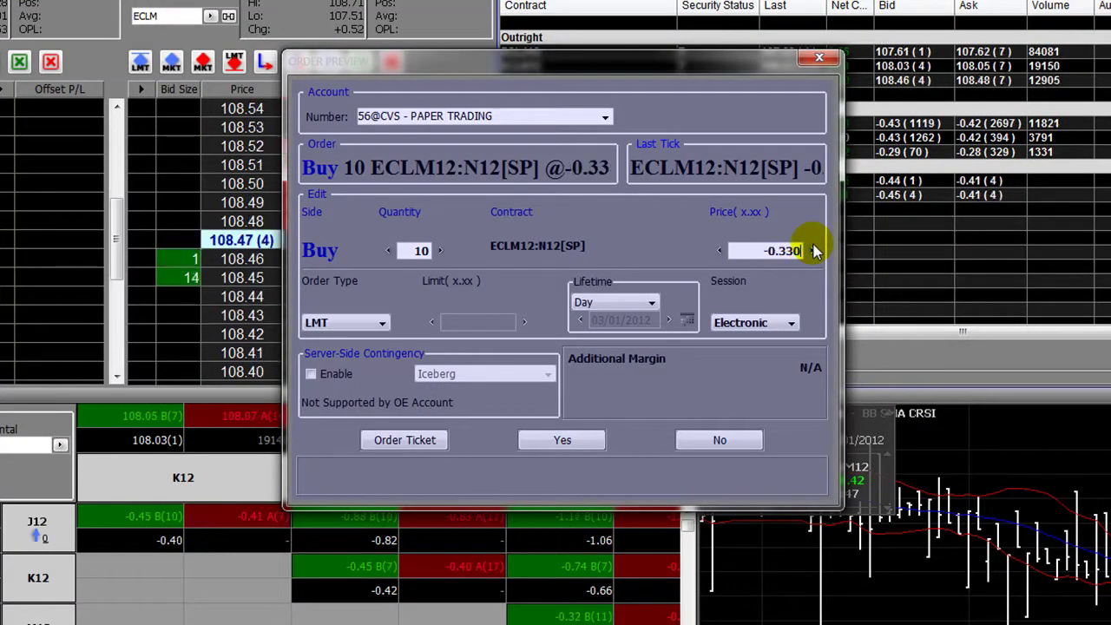
key("BackSpace")
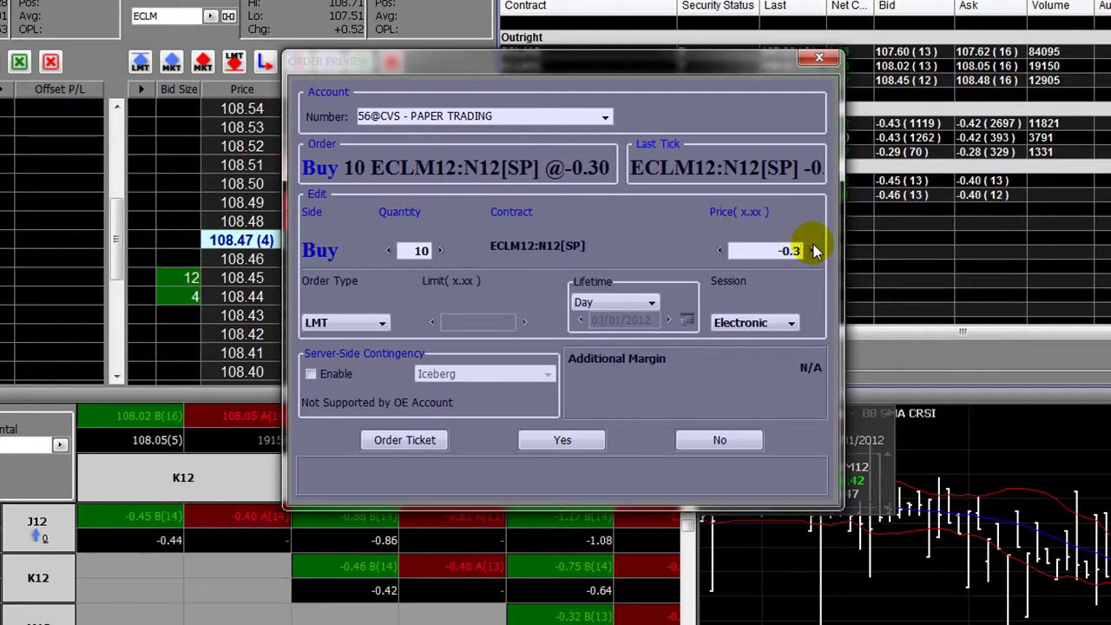
left_click(563, 440)
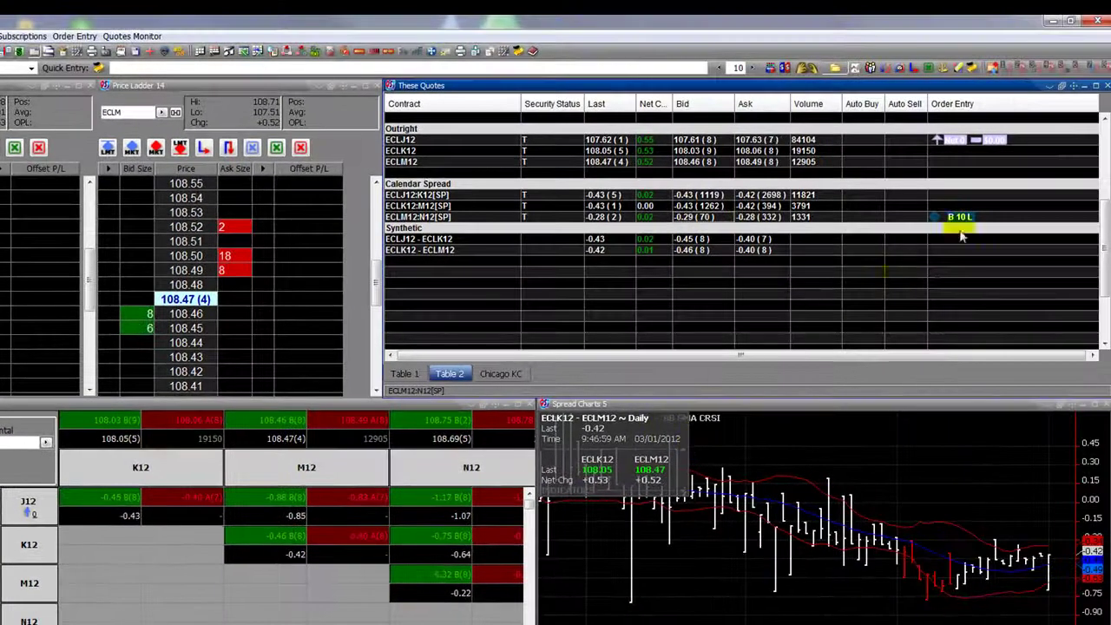
mouse_move(936, 224)
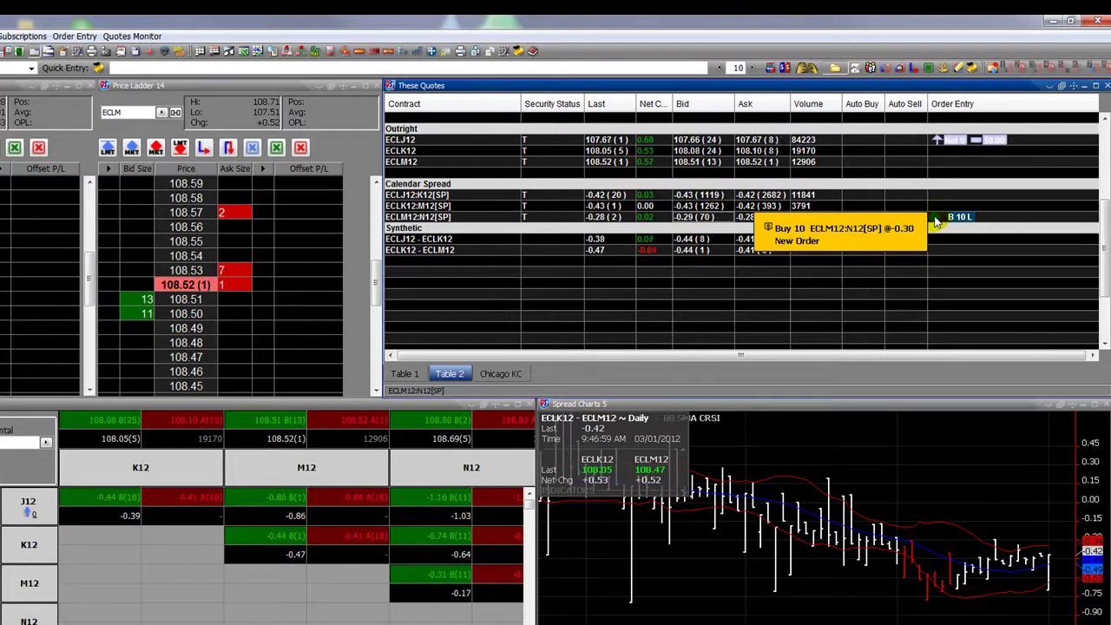
Cancel and replace the working buy order for 10 ECLM12:N12[SP] with a new limit price of -0.35, accepting the price confirmation.
right_click(938, 224)
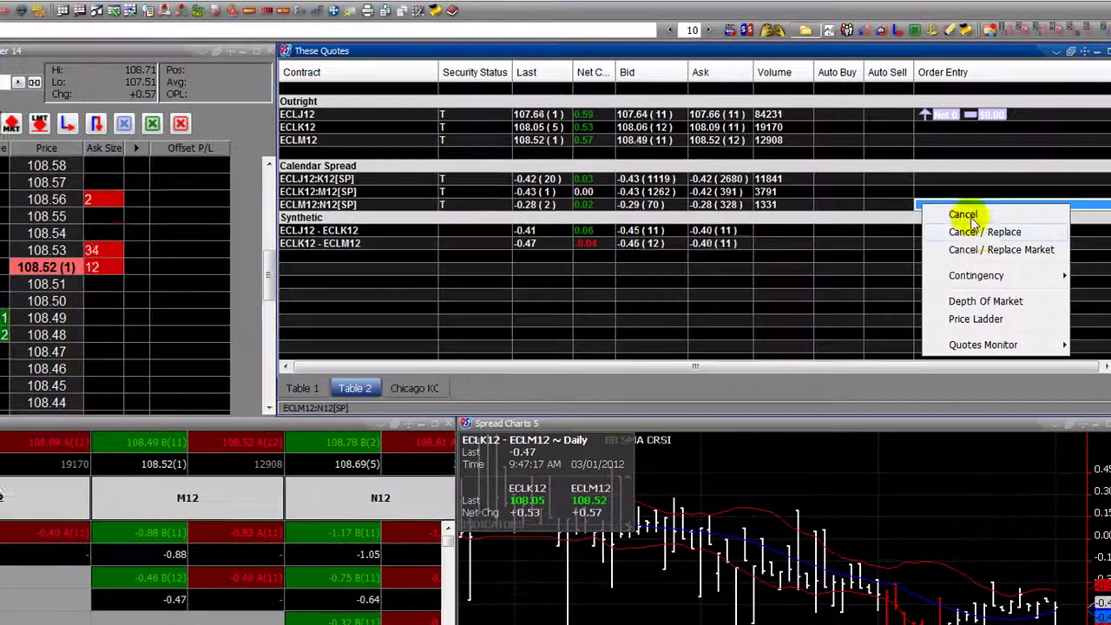
left_click(988, 244)
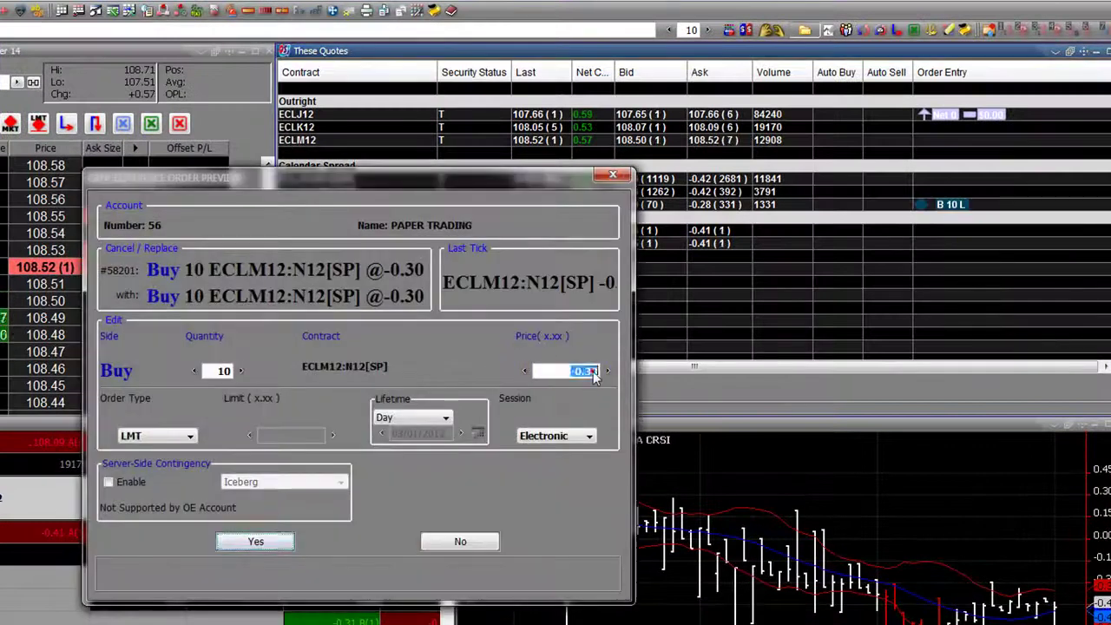
left_click(597, 382)
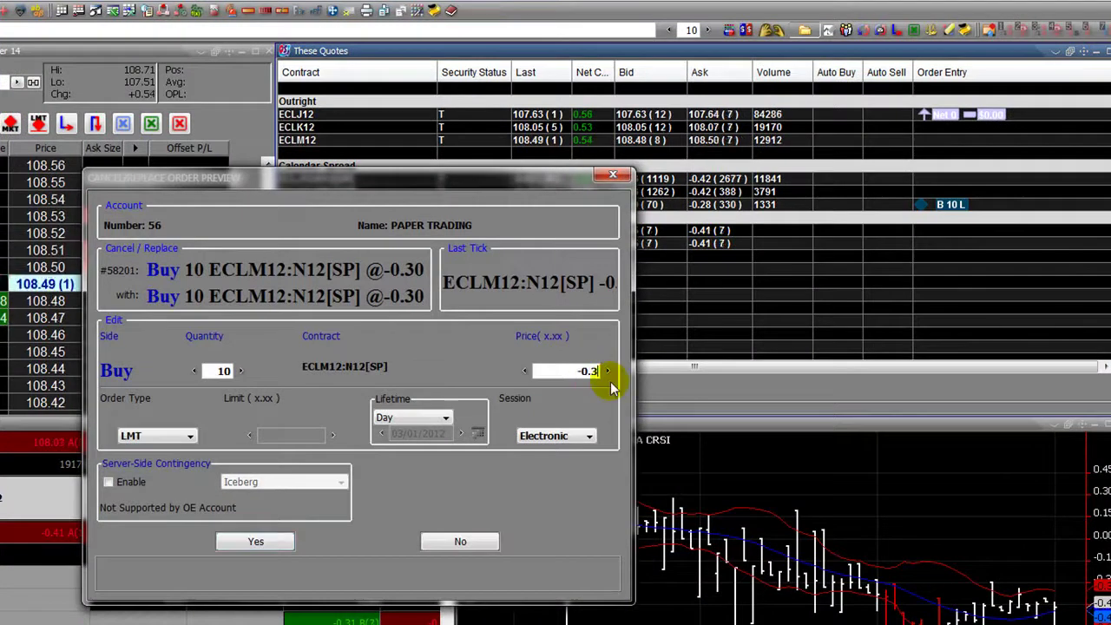
left_click(267, 551)
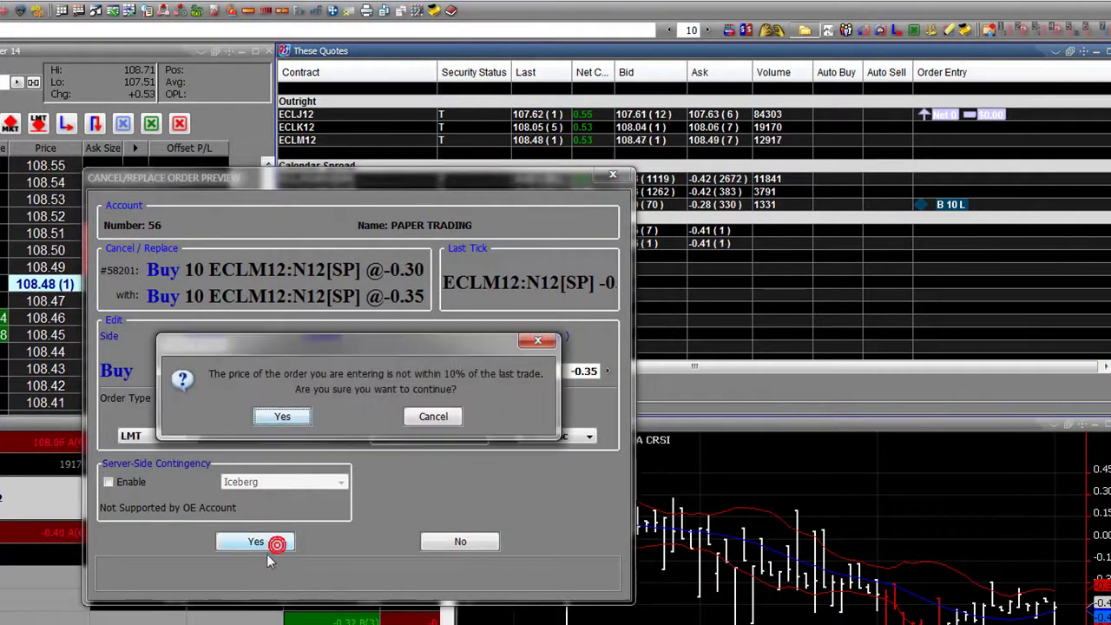
left_click(283, 416)
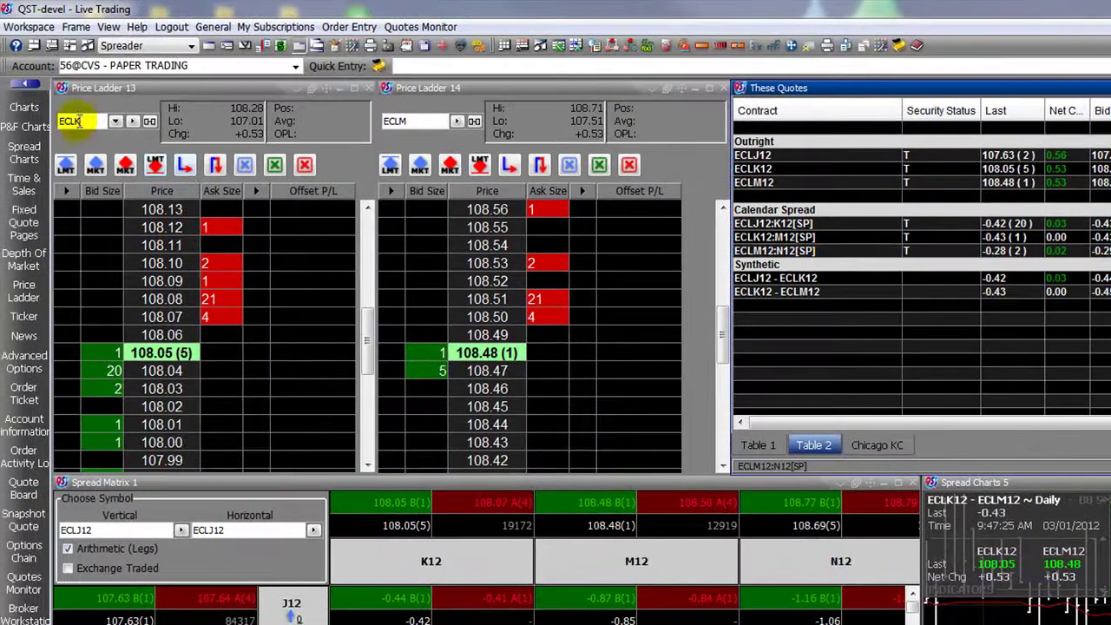
Load the exchange-traded spread ECLM12:N12[SP] into Price Ladder 14 in place of ECLM.
left_click(85, 121)
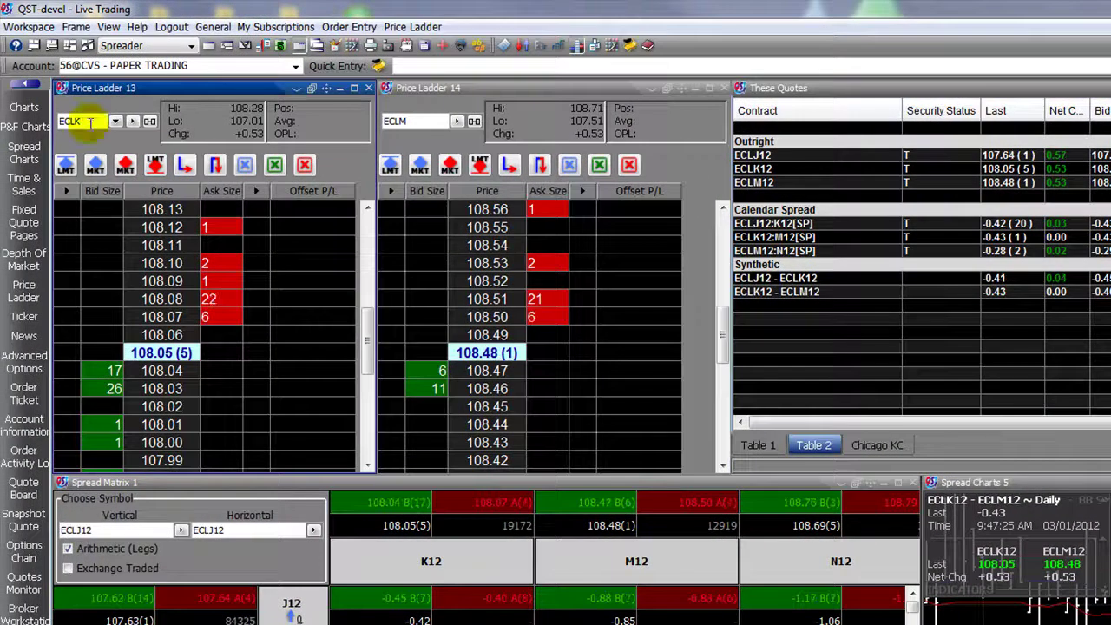
left_click(419, 122)
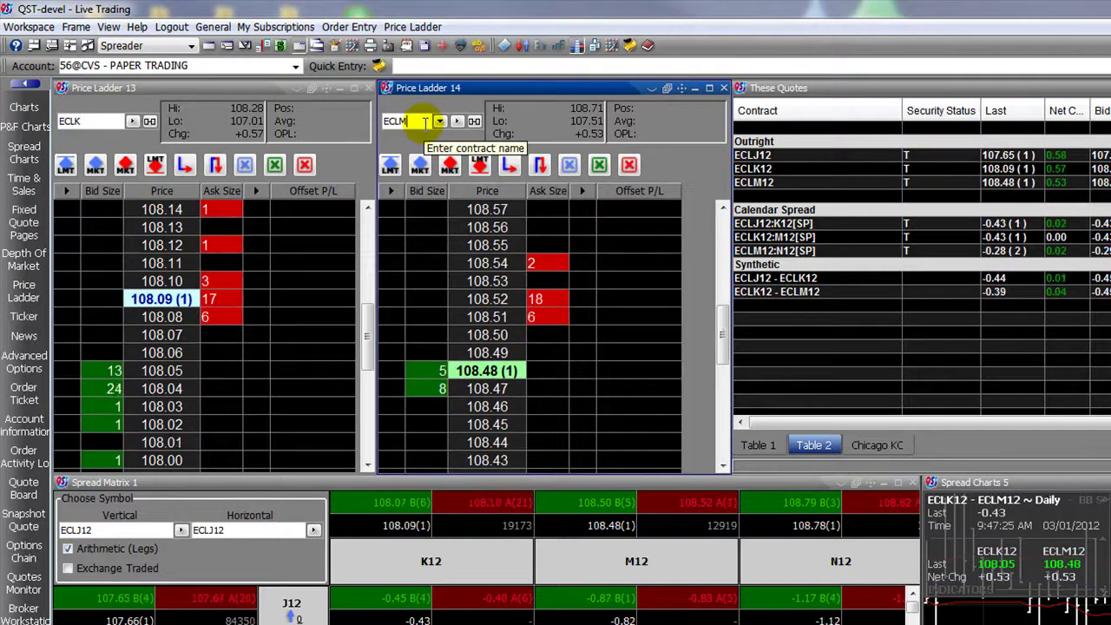
type(":N1")
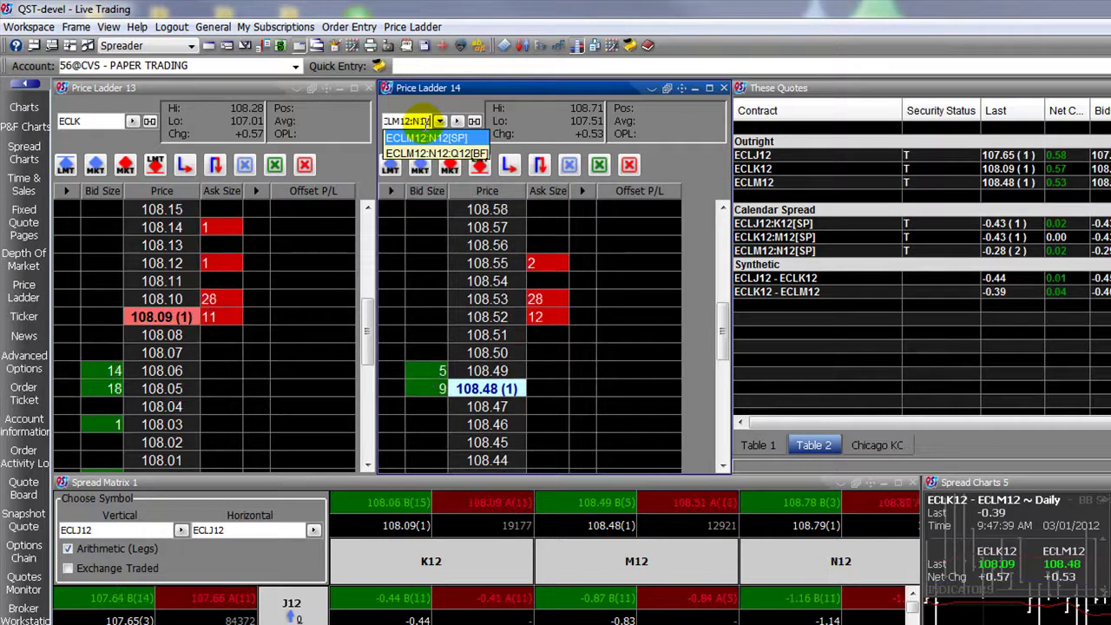
key("Return")
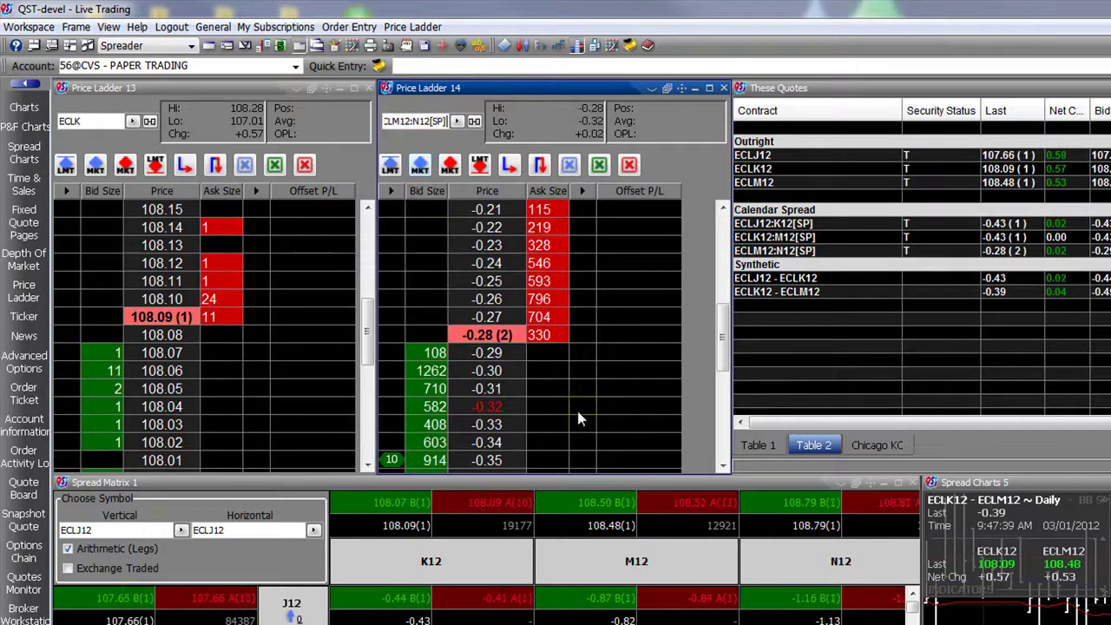
Cancel the working 10-lot buy order at -0.35 in the ECLM12:N12[SP] price ladder.
mouse_move(721, 336)
left_mouse_down()
mouse_move(722, 372)
mouse_move(724, 347)
left_mouse_up()
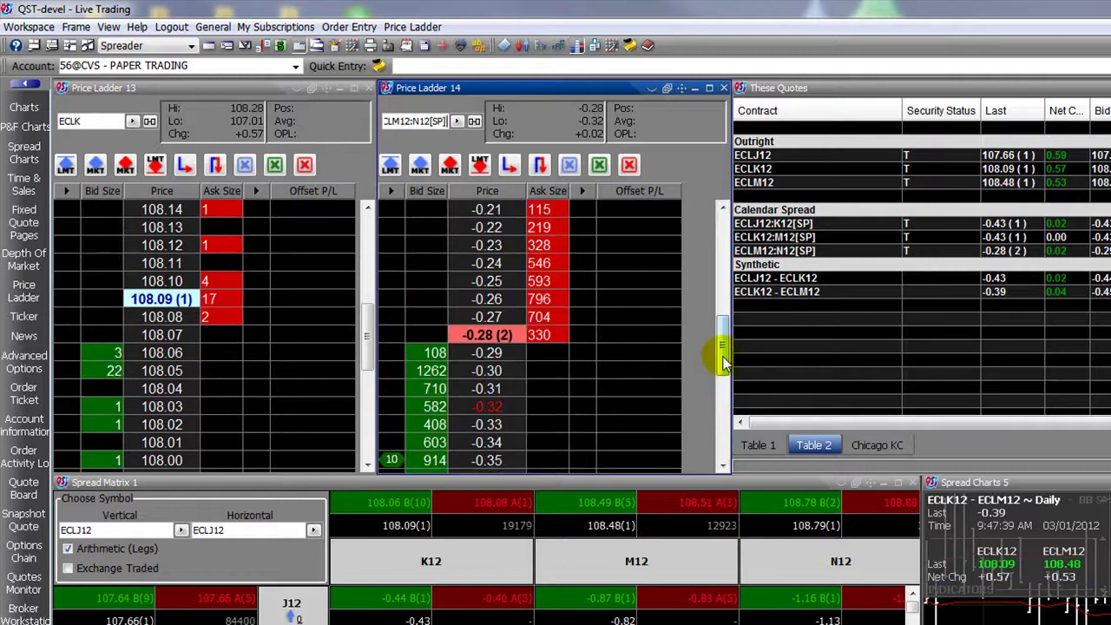
right_click(392, 459)
left_click(434, 469)
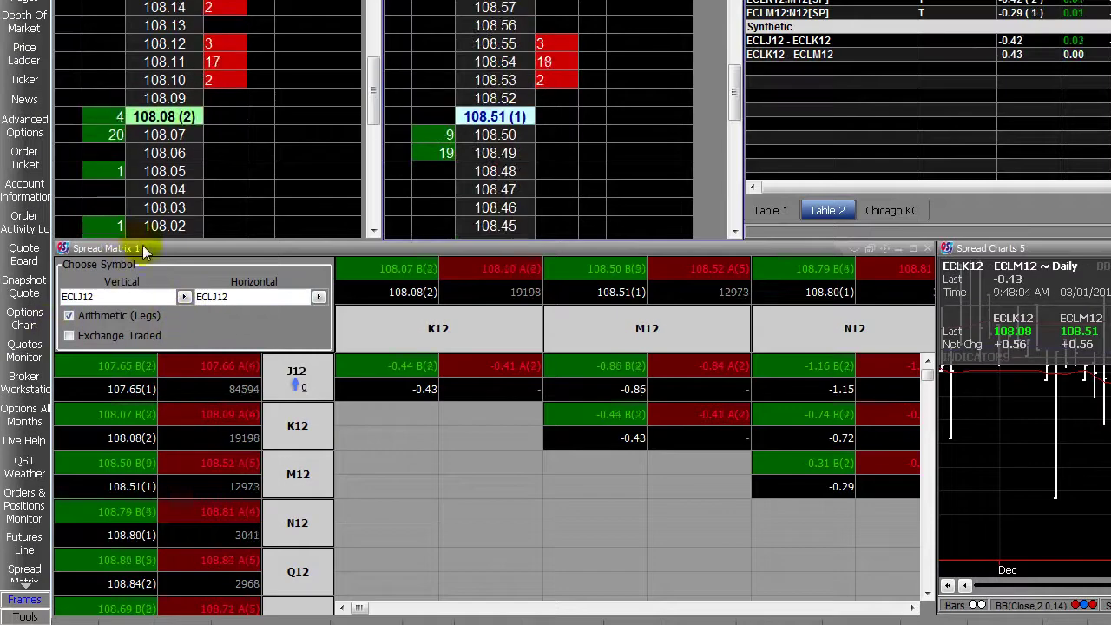
Re-enter ECLJ12 as the vertical symbol of Spread Matrix 1.
left_click(144, 249)
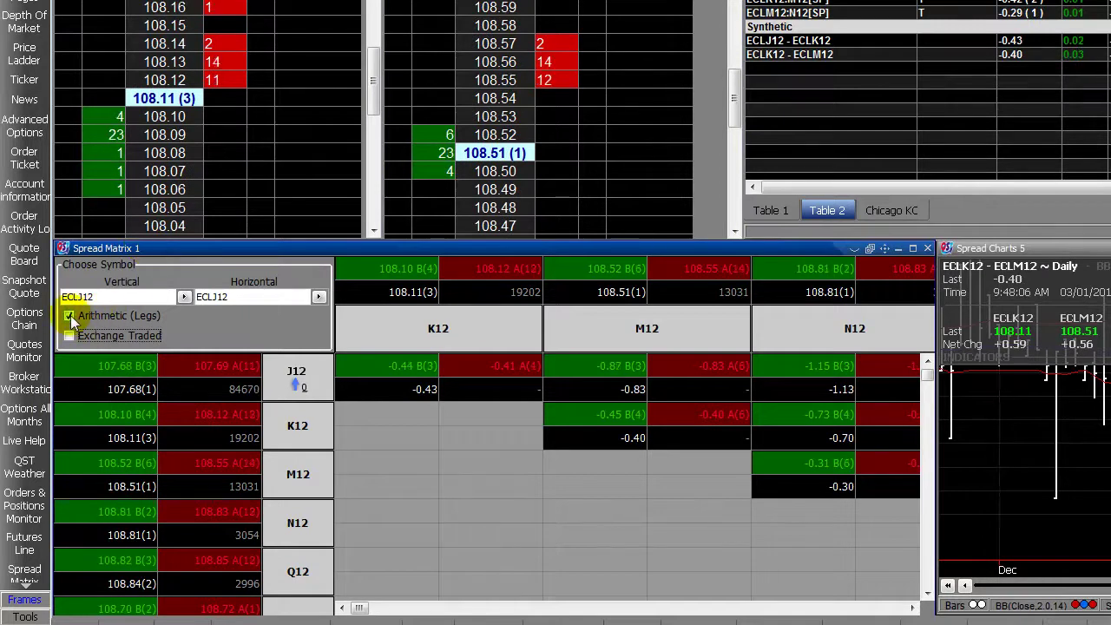
left_click(106, 298)
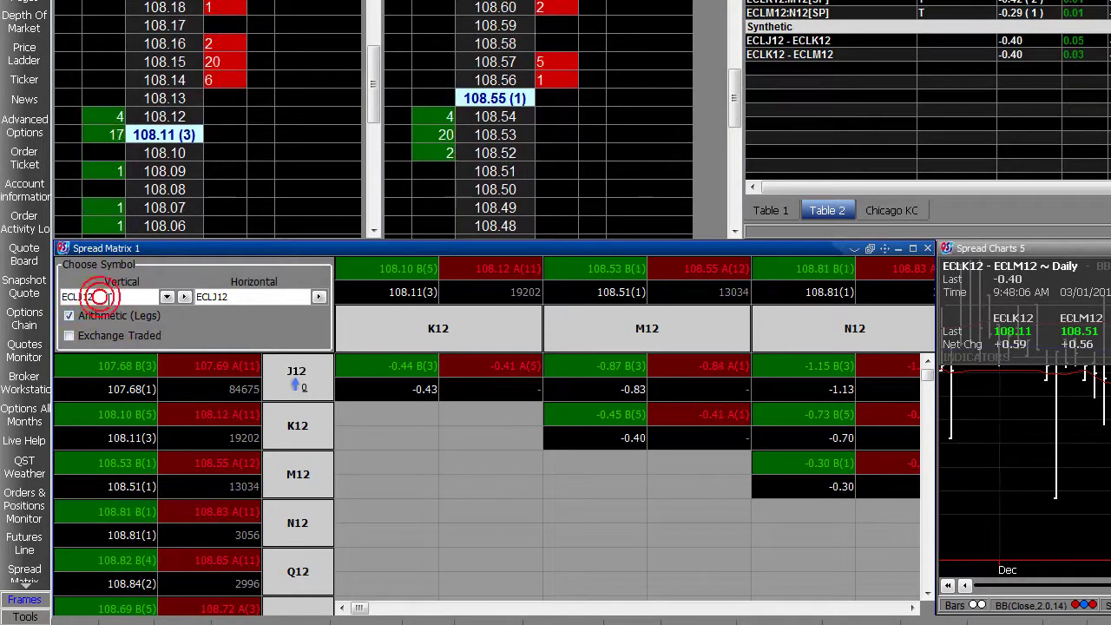
key("BackSpace")
key("BackSpace")
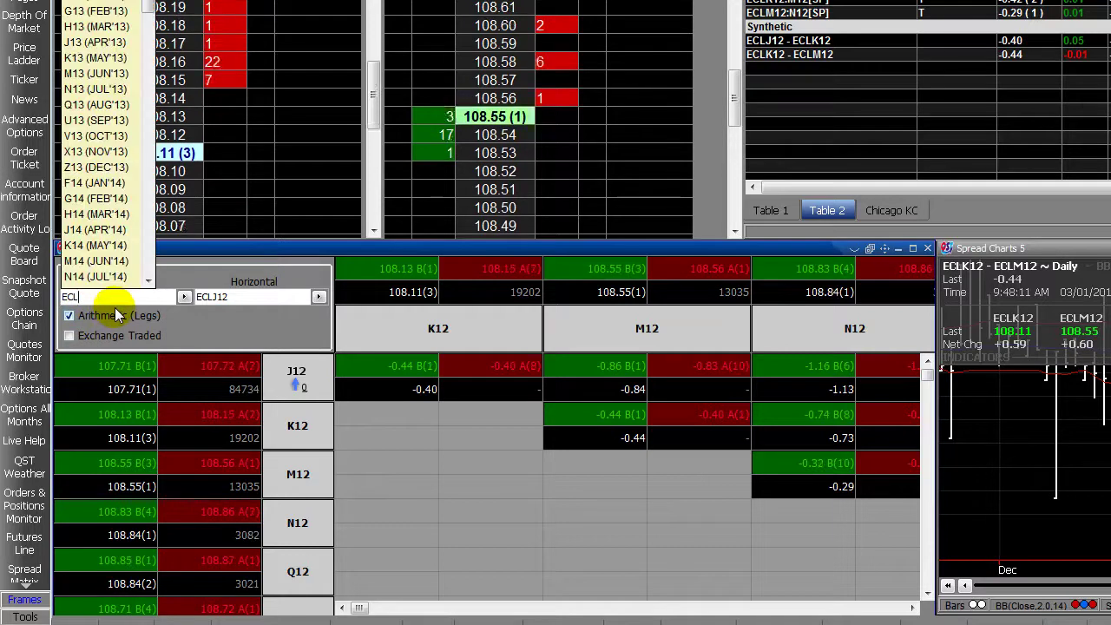
type("J12")
key("Return")
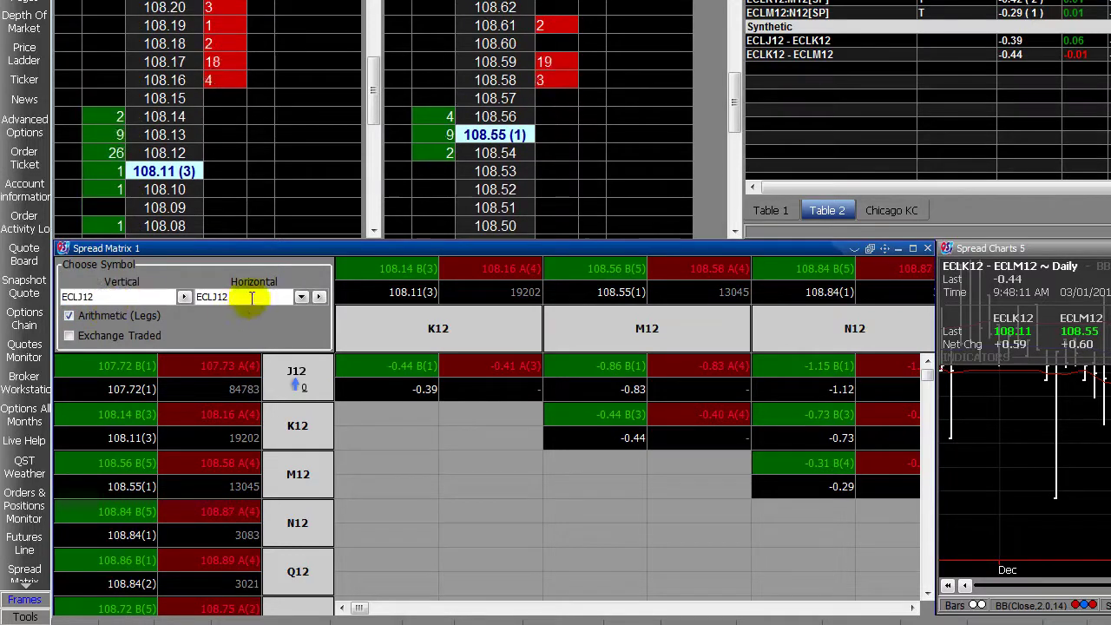
Re-enter ECLJ12 as the horizontal symbol of Spread Matrix 1.
left_click_drag(209, 298, 218, 298)
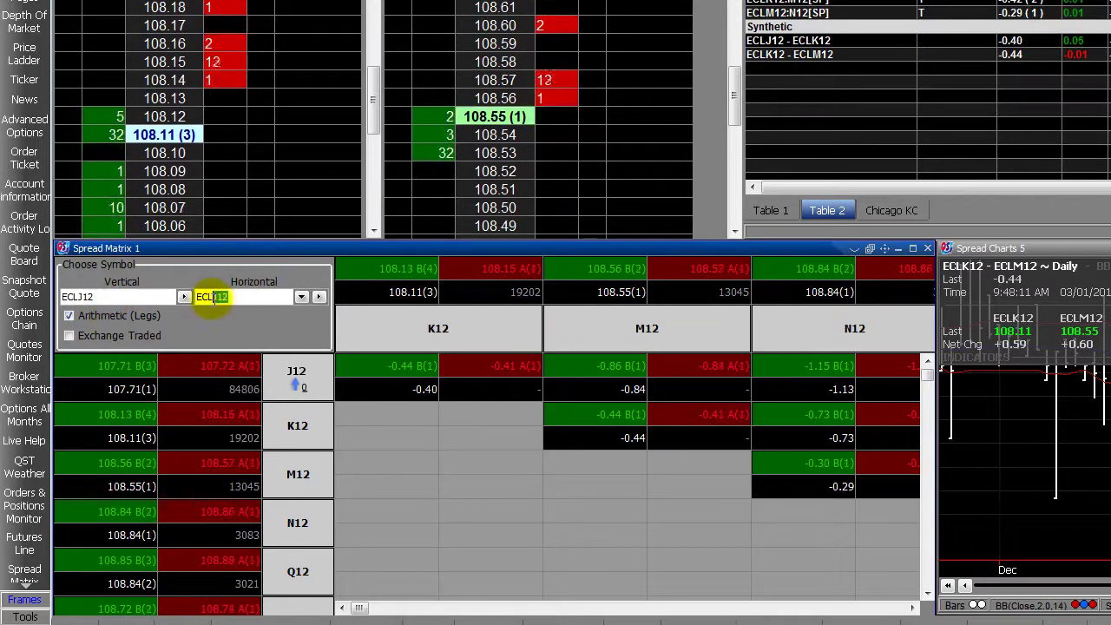
key("BackSpace")
type("J12")
key("Return")
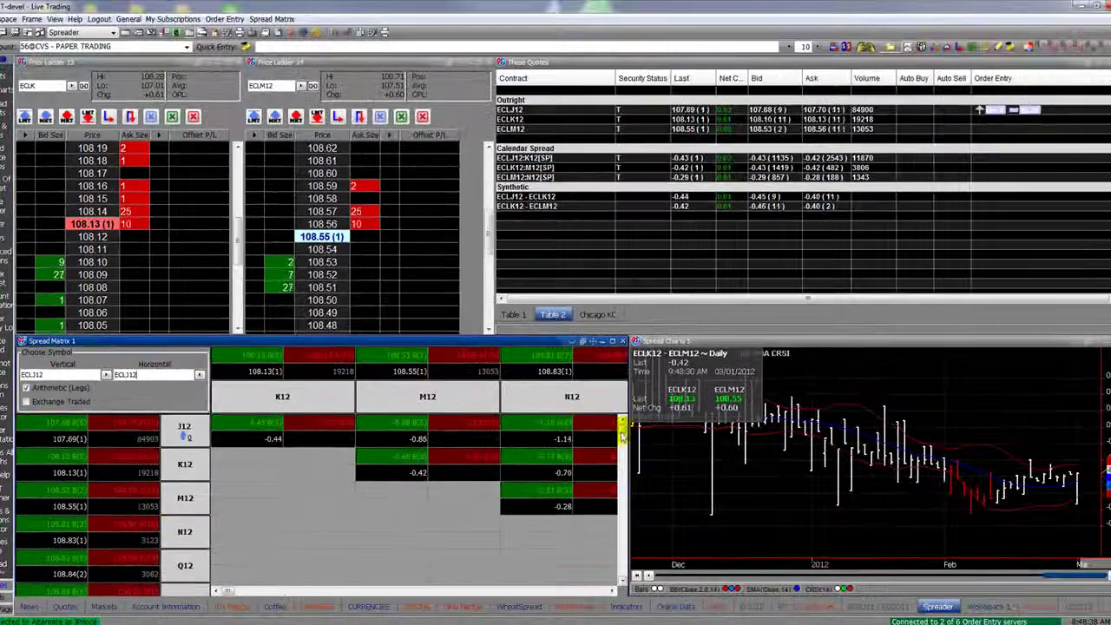
Look through the matrix's contract months, then switch its spreads from Arithmetic (Legs) to Exchange Traded.
scroll(621, 435, "down", 4)
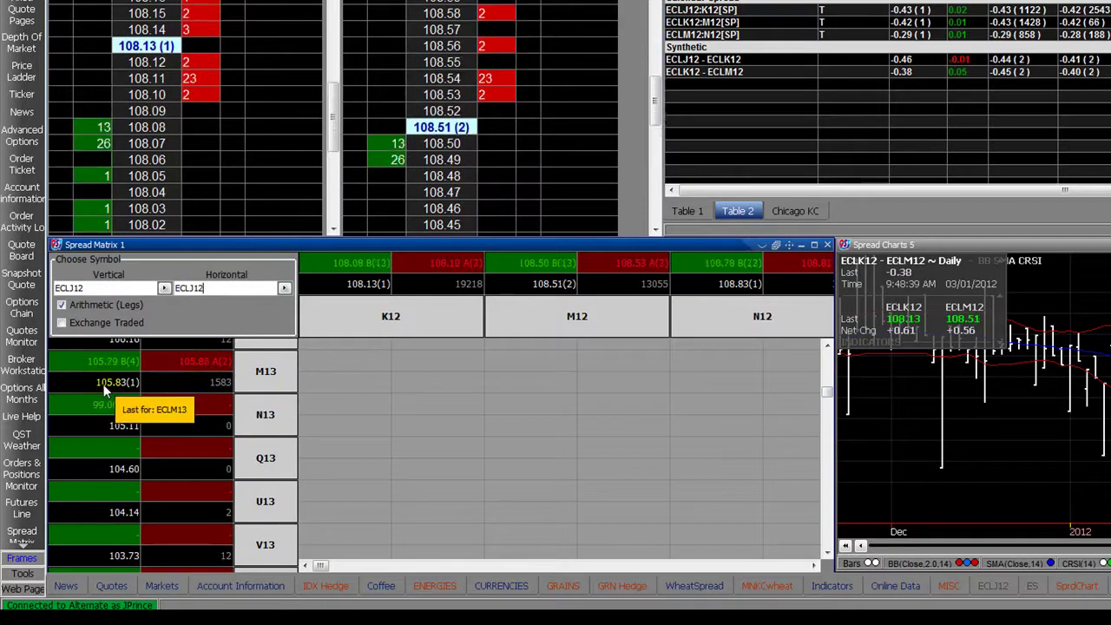
left_click_drag(827, 391, 827, 350)
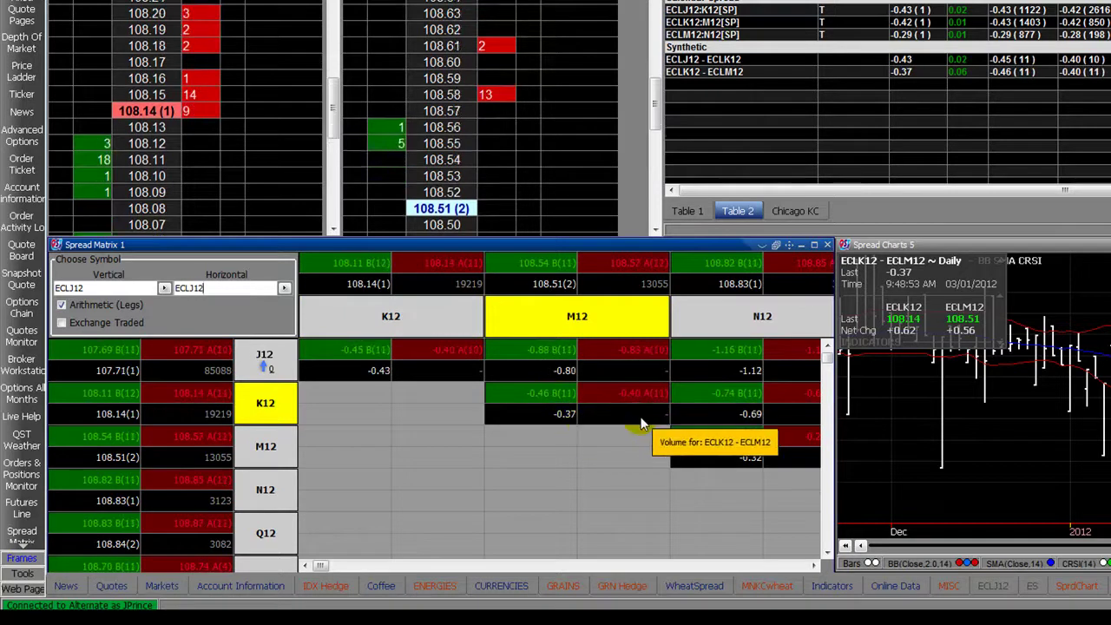
left_click(62, 305)
left_click(61, 305)
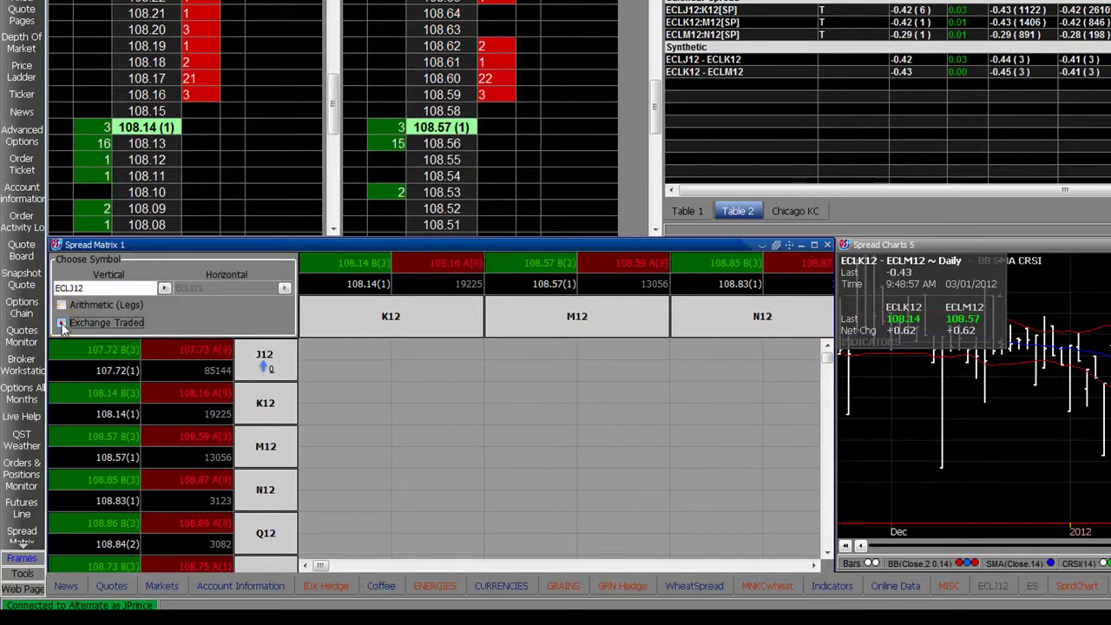
left_click(62, 323)
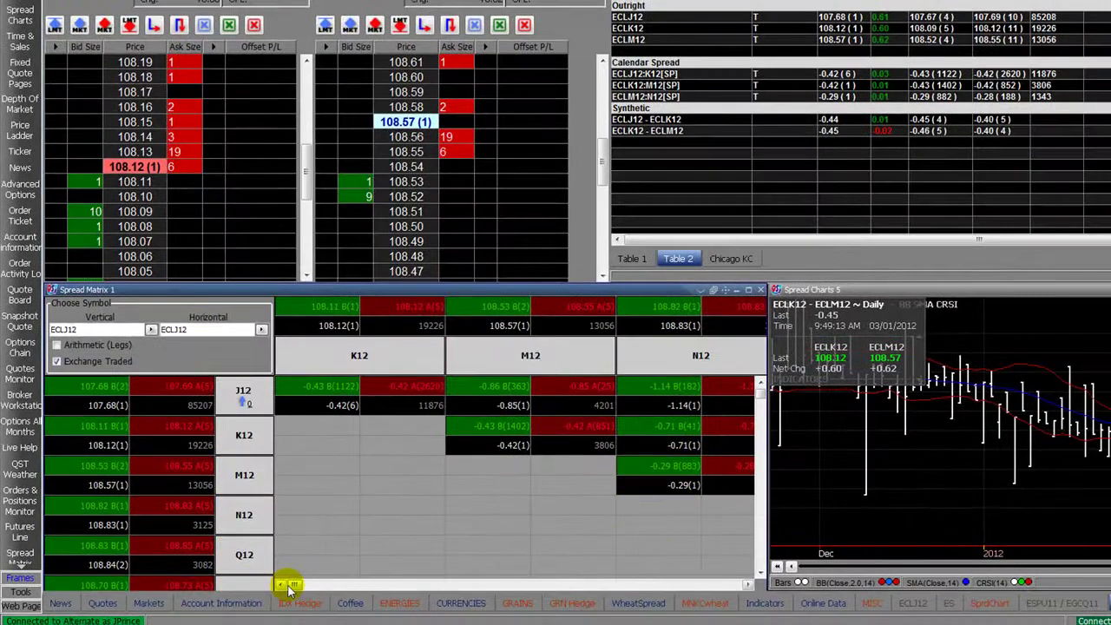
Place a buy limit order for 10 ECLM12:N12[SP] from its bid in the spread matrix, with the price set to -0.30.
left_click(749, 585)
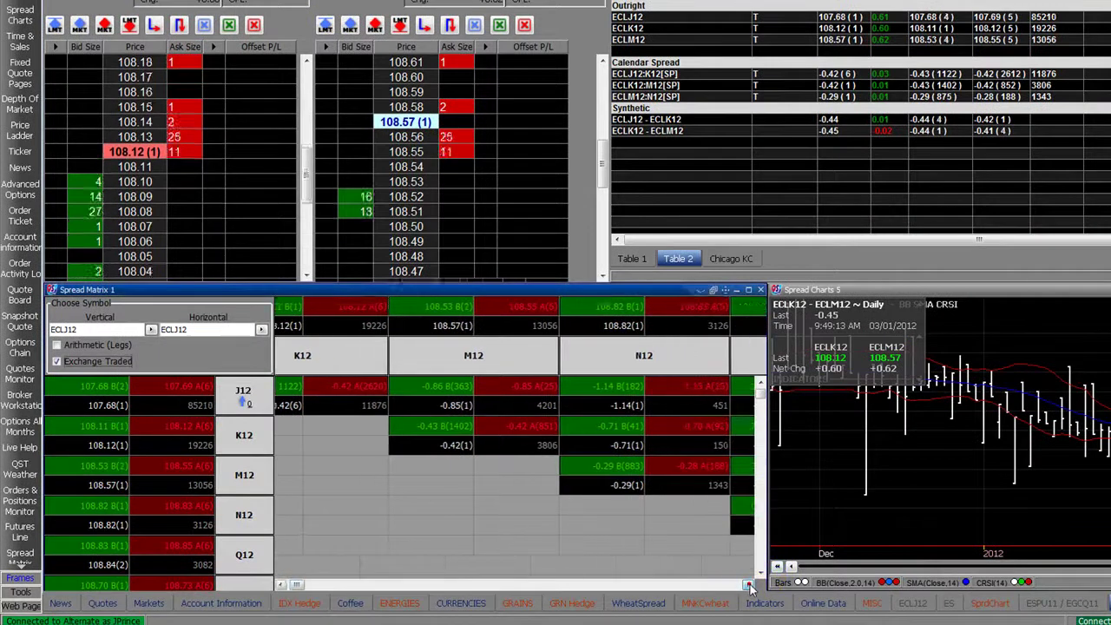
left_click(749, 585)
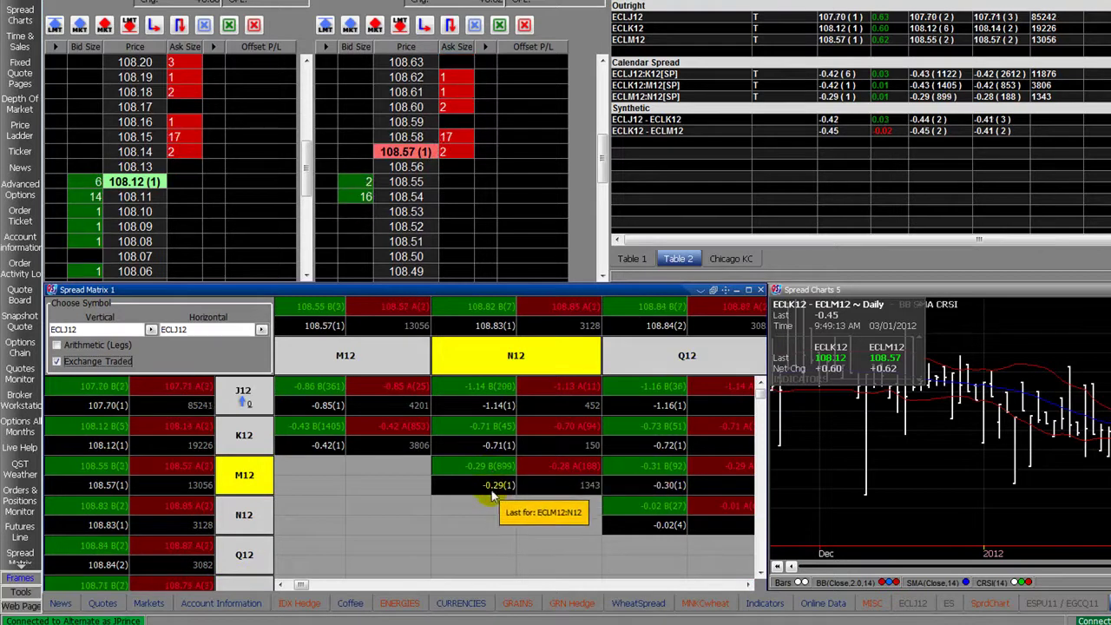
left_click(493, 470)
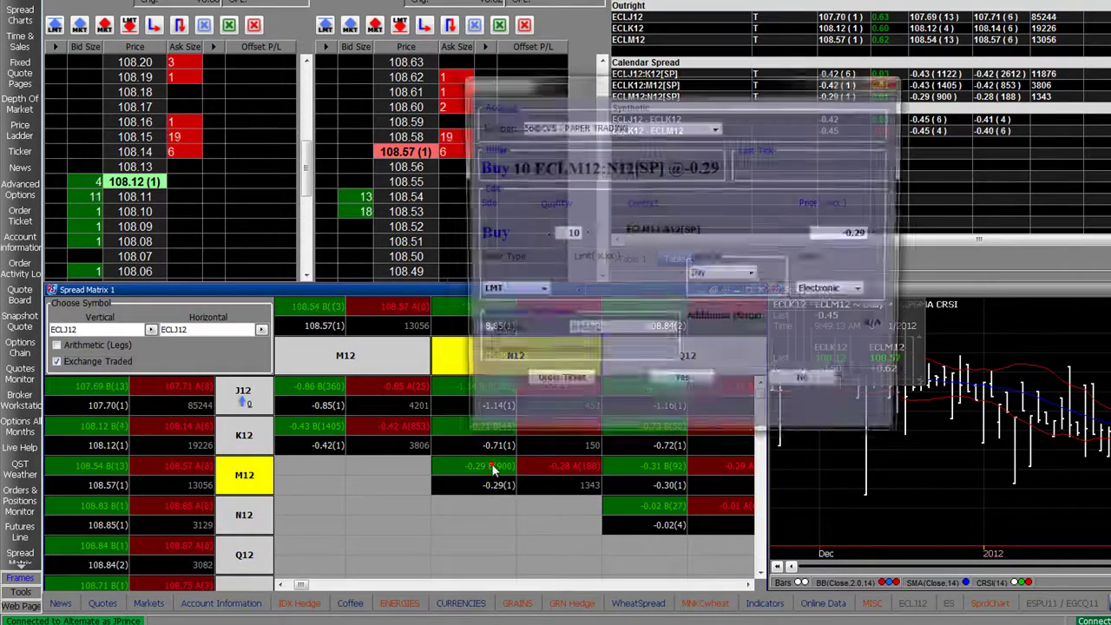
double_click(860, 234)
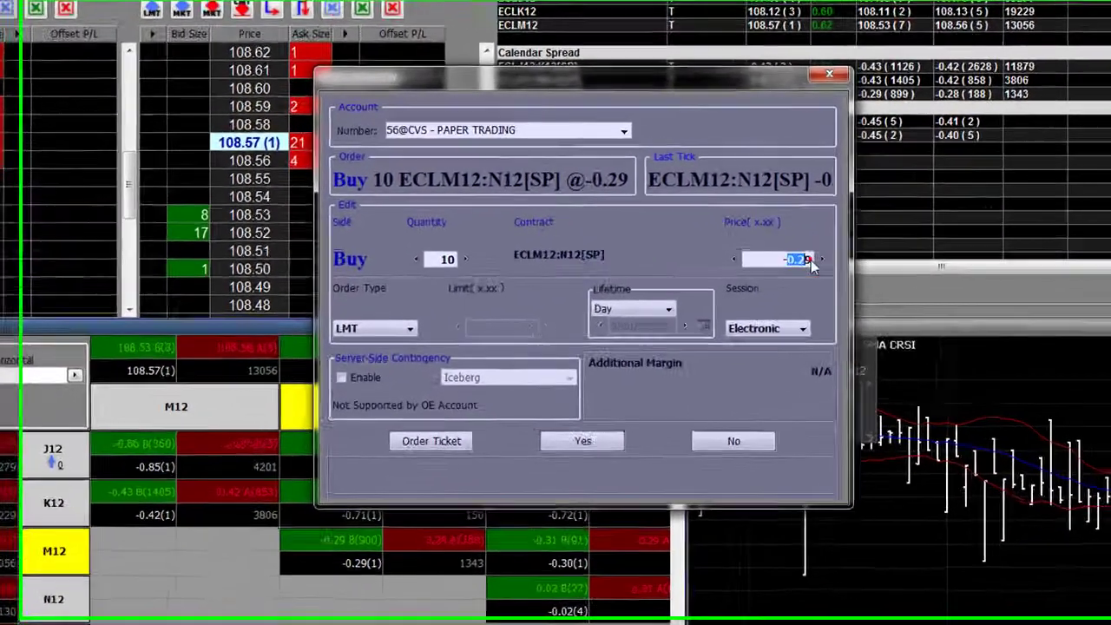
type("-0.2")
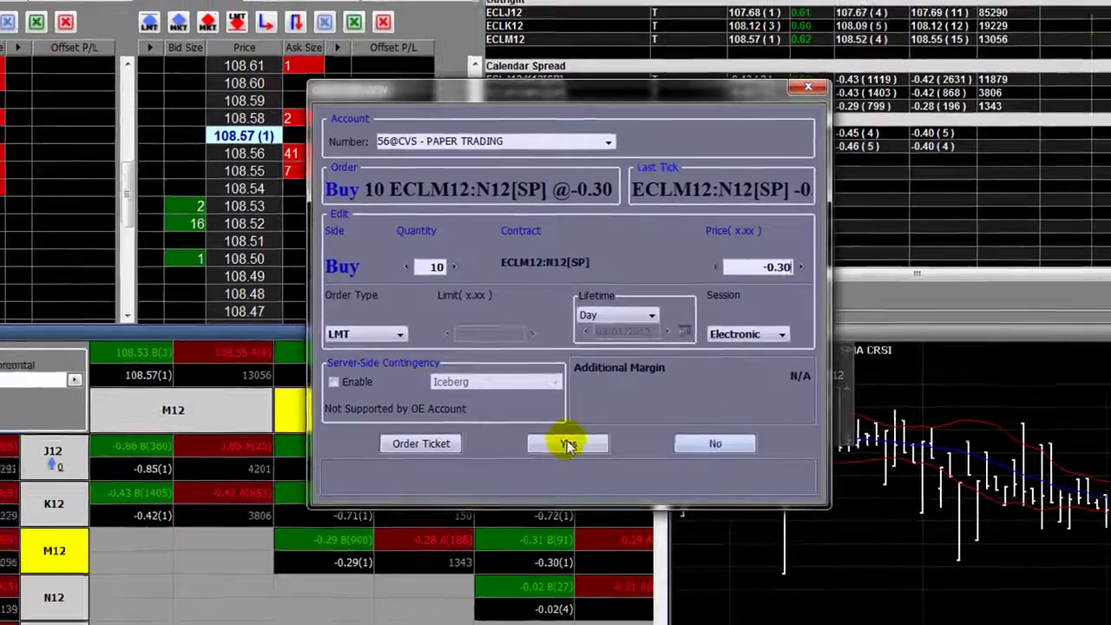
left_click(569, 447)
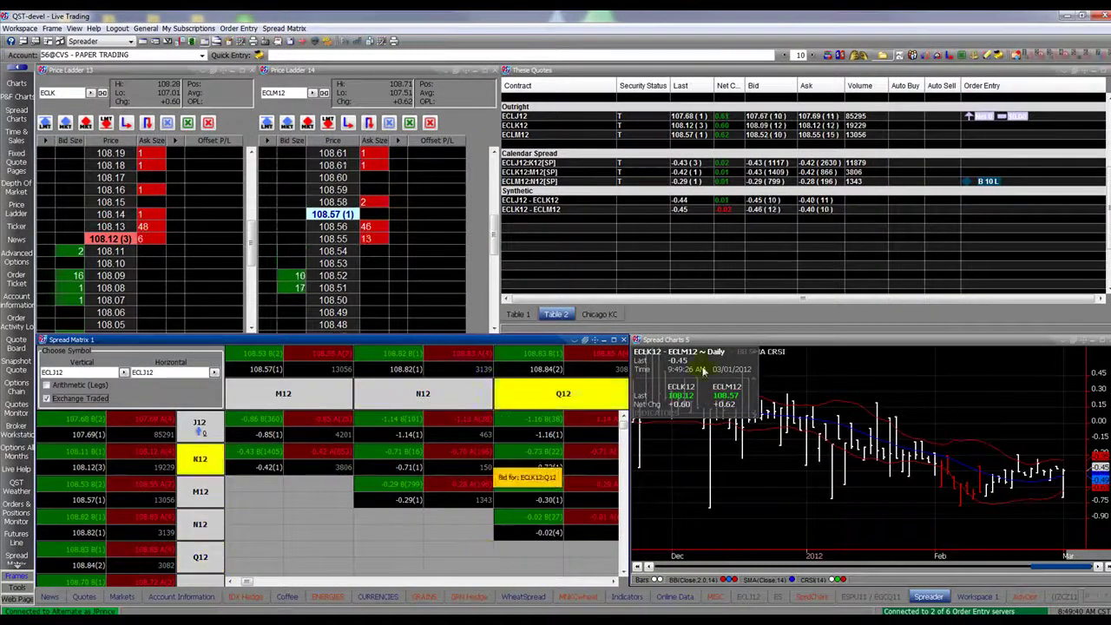
Cancel the working buy order for 10 ECLM12:N12[SP] from the quotes monitor's Order Entry column.
mouse_move(970, 182)
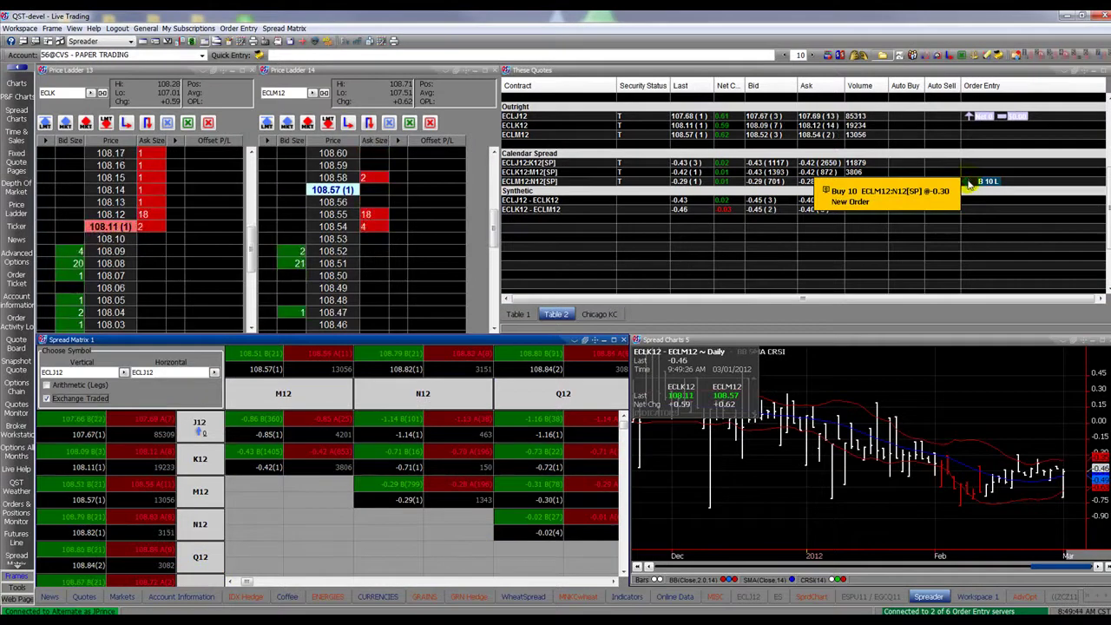
left_click(970, 184)
right_click(969, 184)
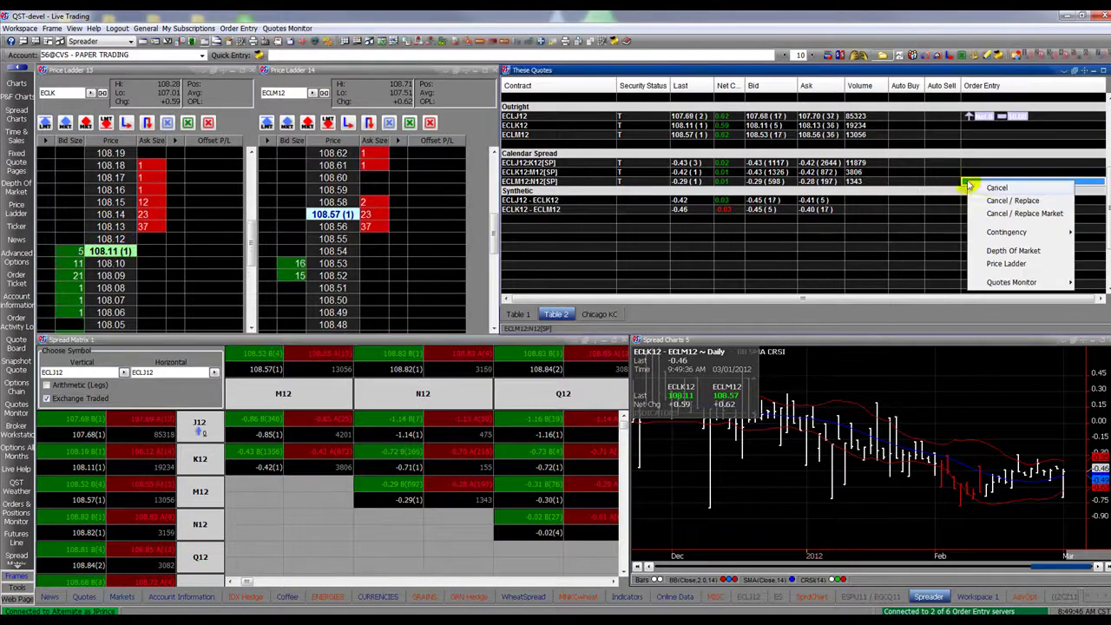
left_click(990, 189)
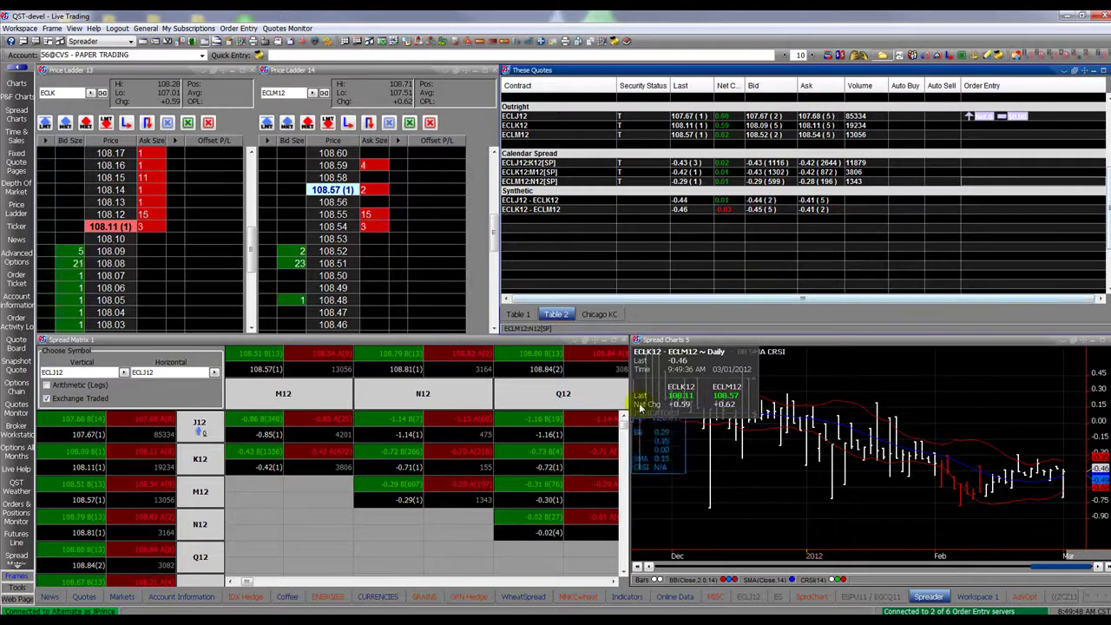
left_click_drag(249, 583, 245, 581)
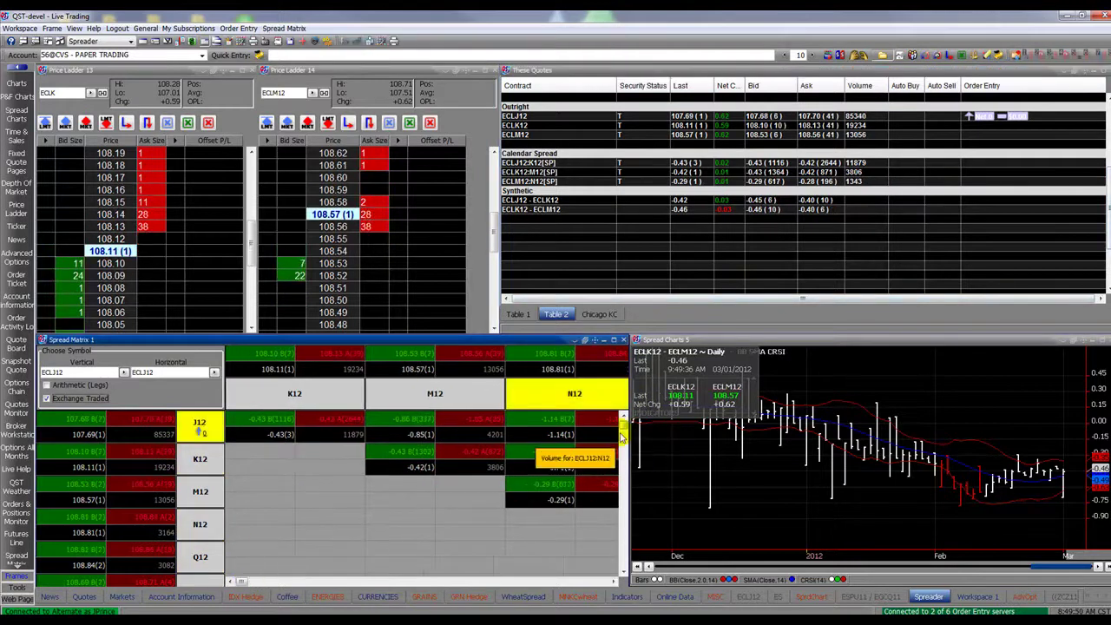
left_click(712, 340)
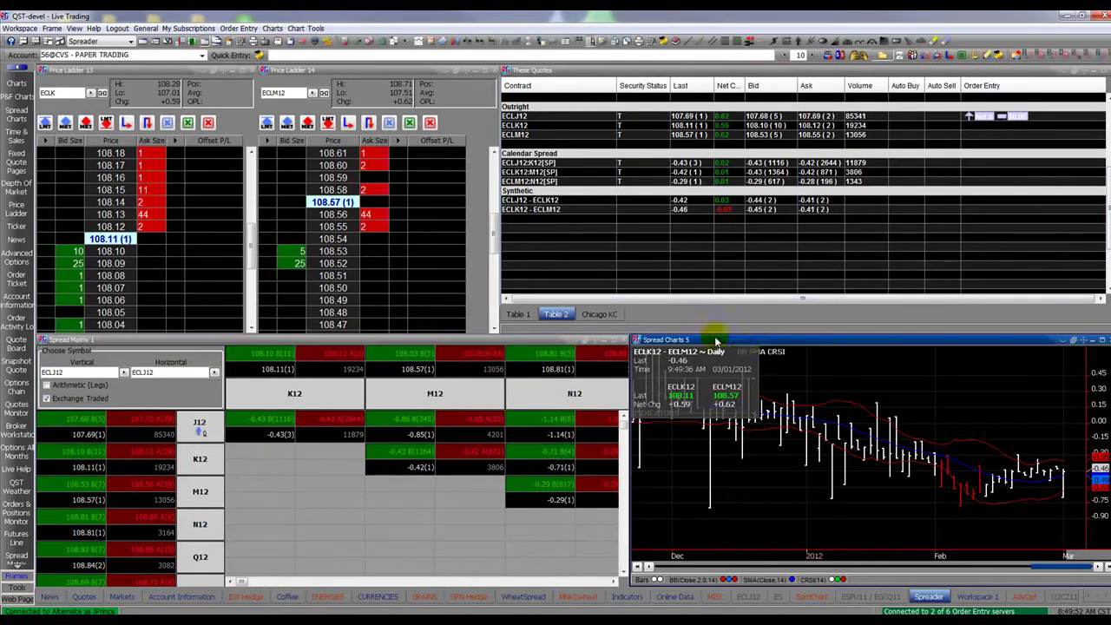
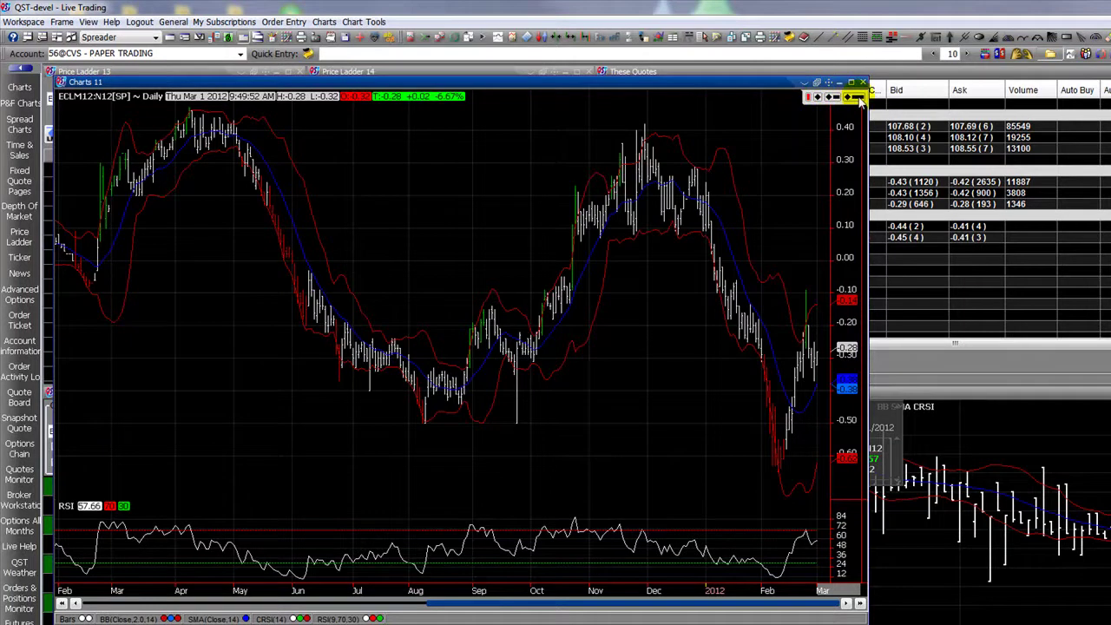
Try the wide, medium and narrow order display sizes on the ECLM12:N12[SP] daily chart, ending with the narrow one.
left_click(860, 101)
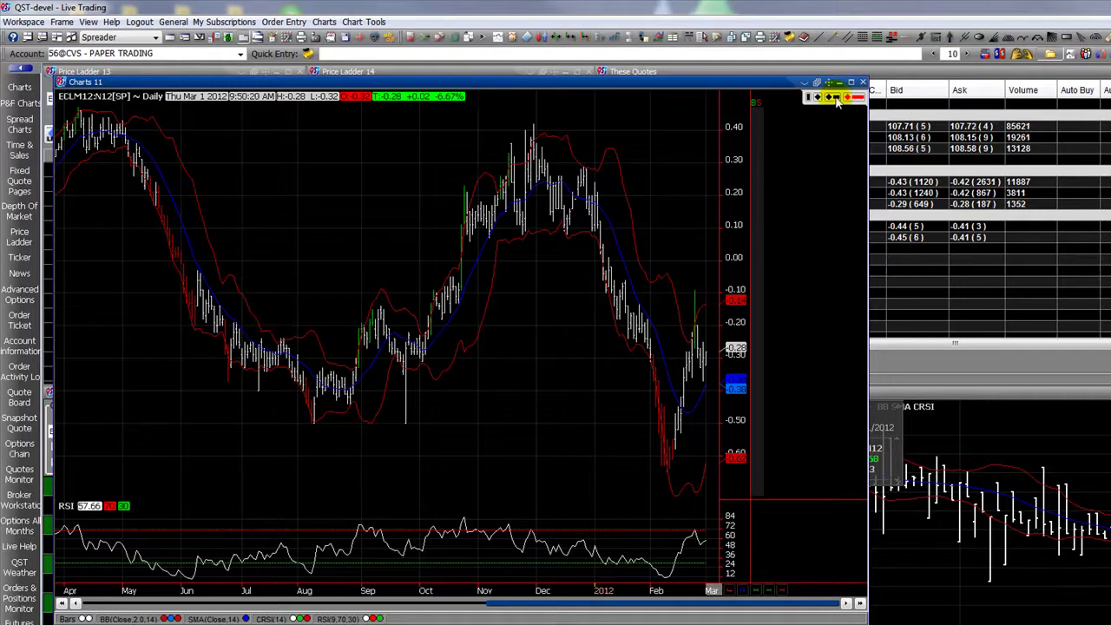
left_click(837, 99)
left_click(821, 100)
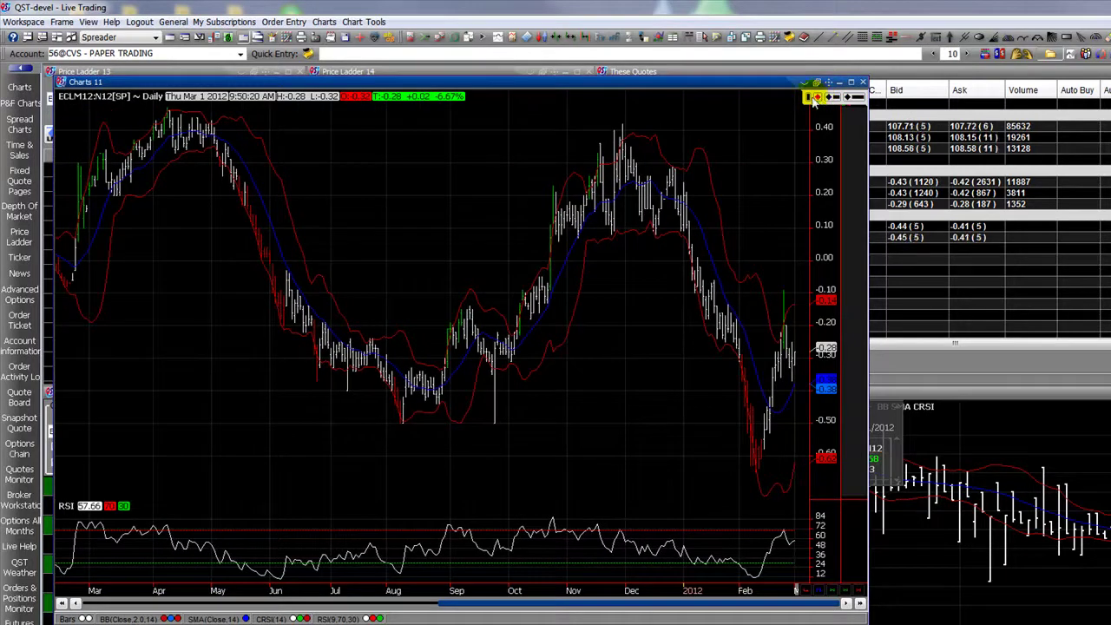
Widen the chart's order display and place a buy limit day order for 10 ECLM12:N12[SP] at -0.38 from the chart.
left_click(809, 100)
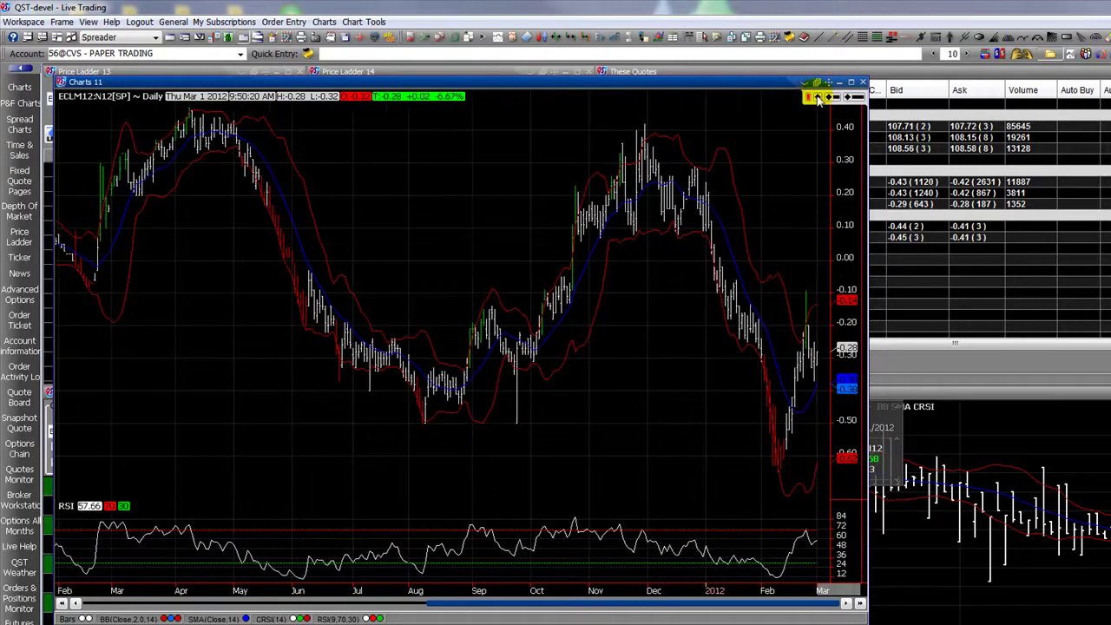
left_click(858, 97)
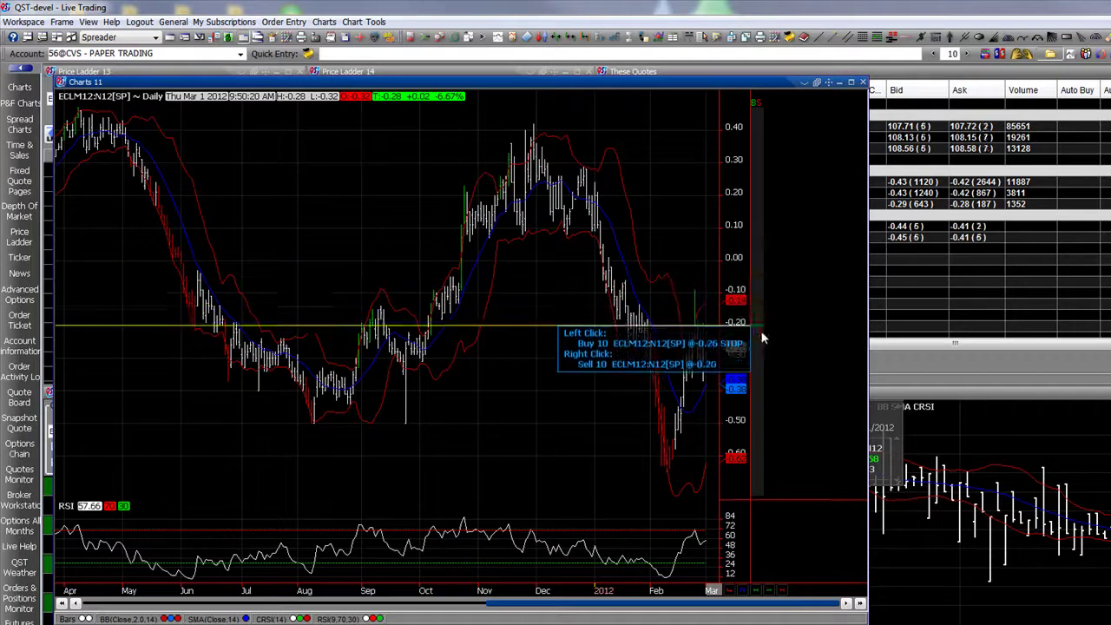
left_click(760, 387)
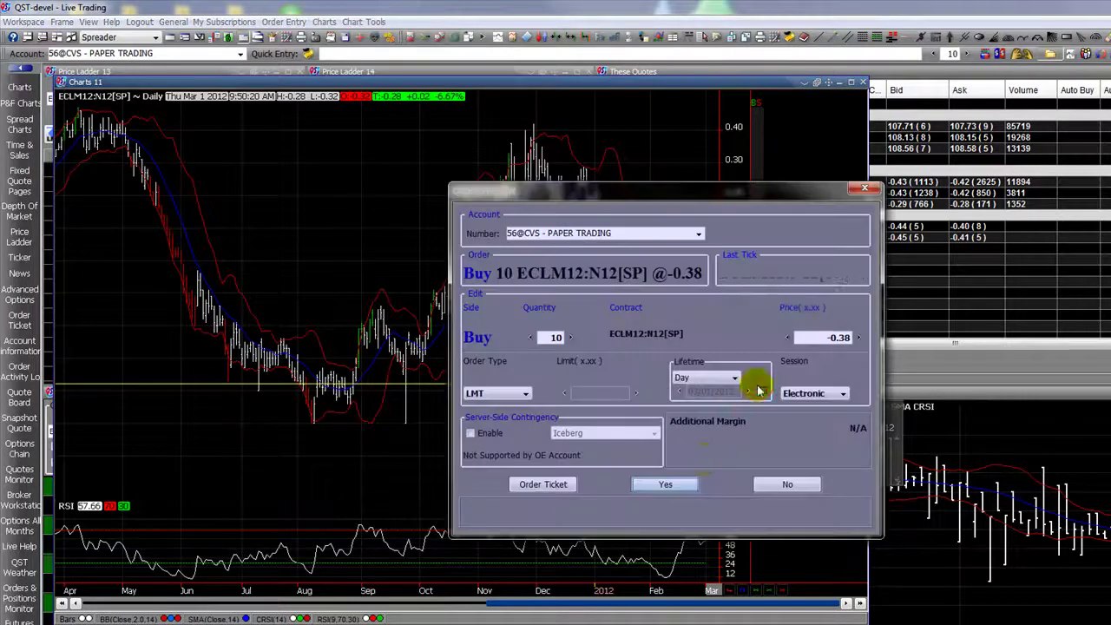
left_click(665, 485)
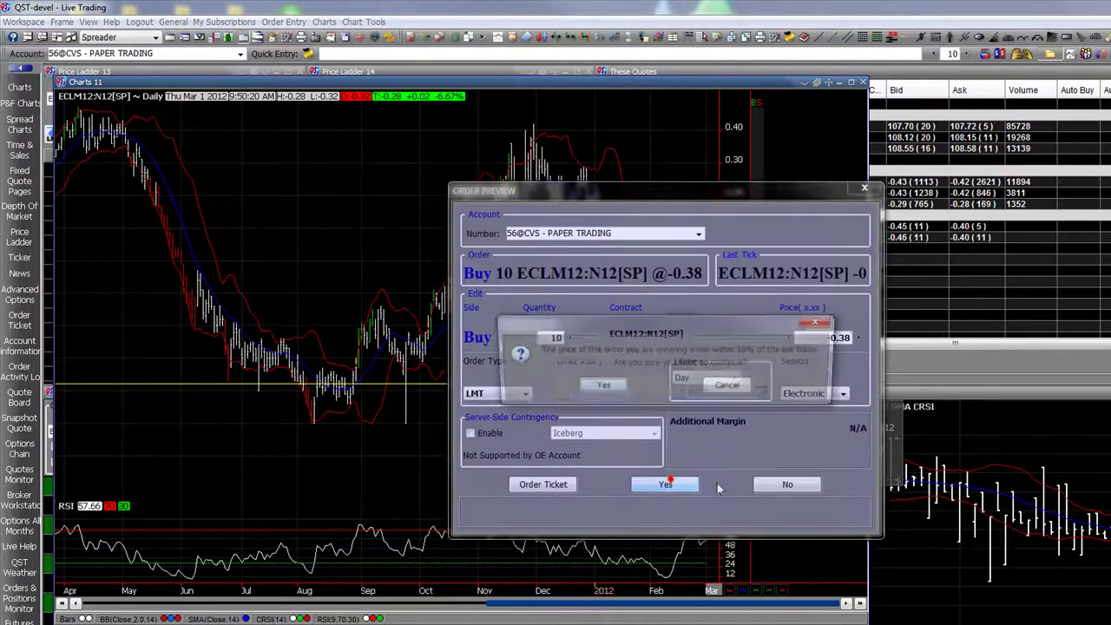
left_click(601, 387)
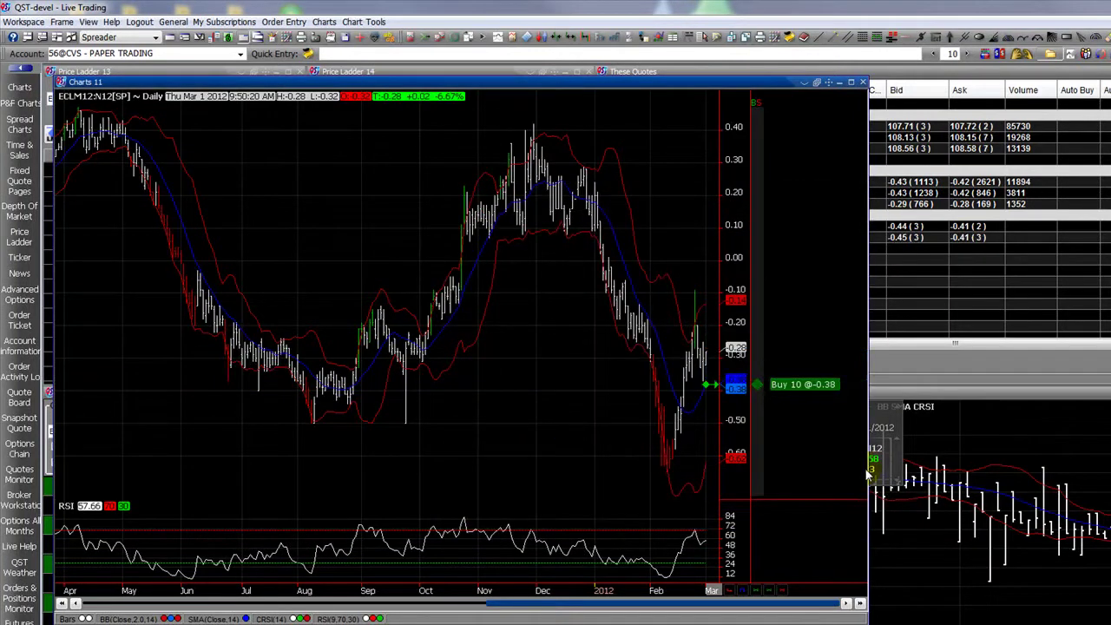
Close the ECLM12:N12[SP] chart for good and cancel the spread's working buy order from the quotes monitor's Order Entry column.
left_click_drag(748, 82, 821, 304)
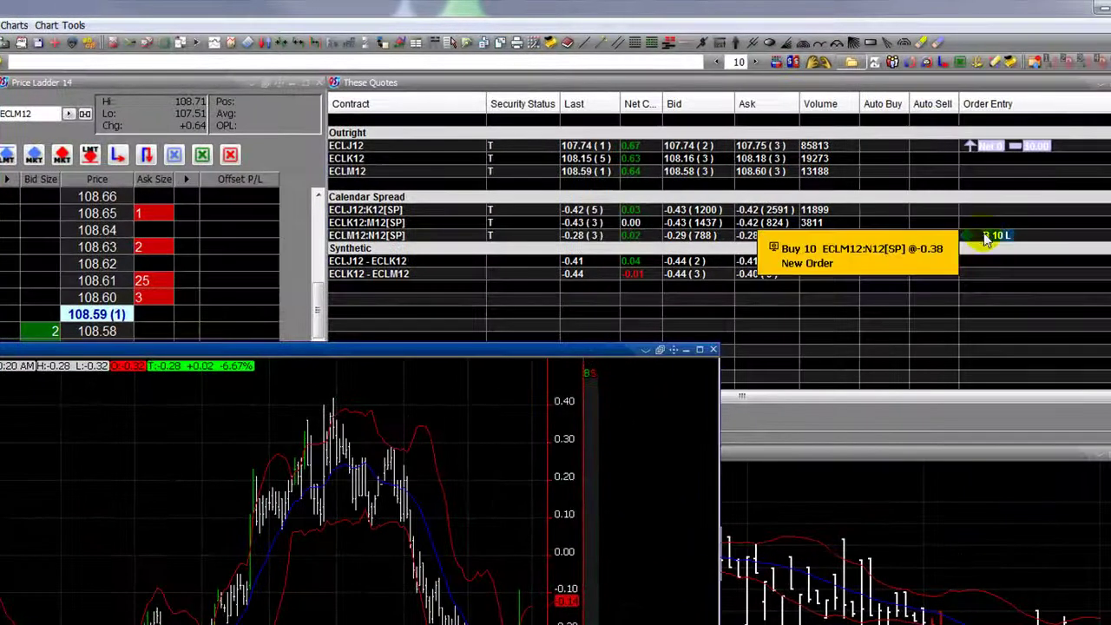
left_click_drag(471, 351, 417, 163)
left_click(660, 151)
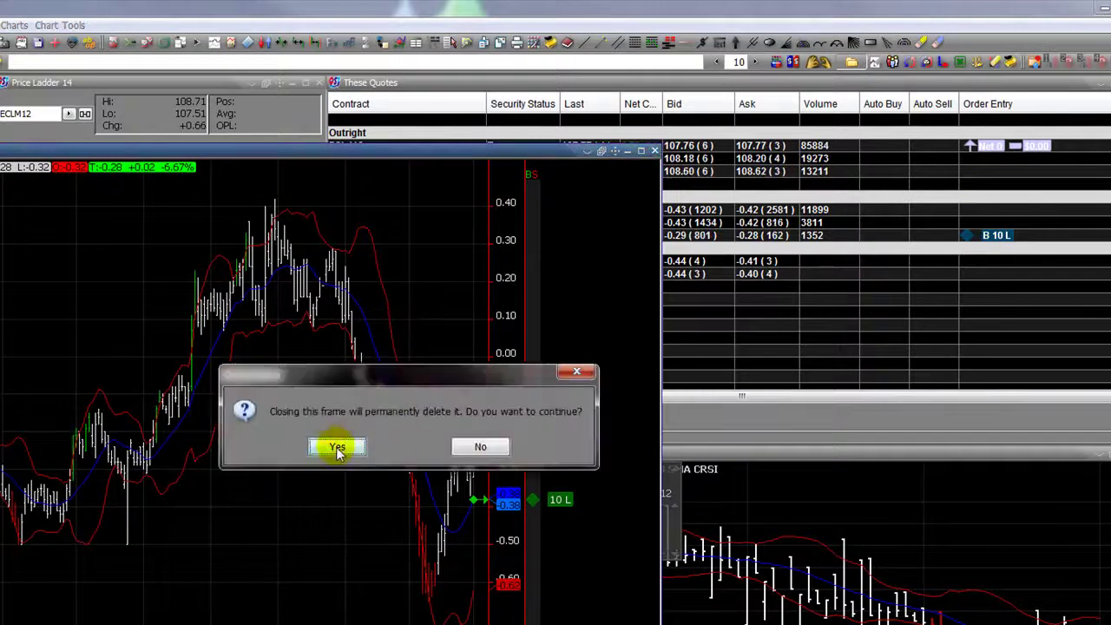
left_click(333, 446)
right_click(971, 237)
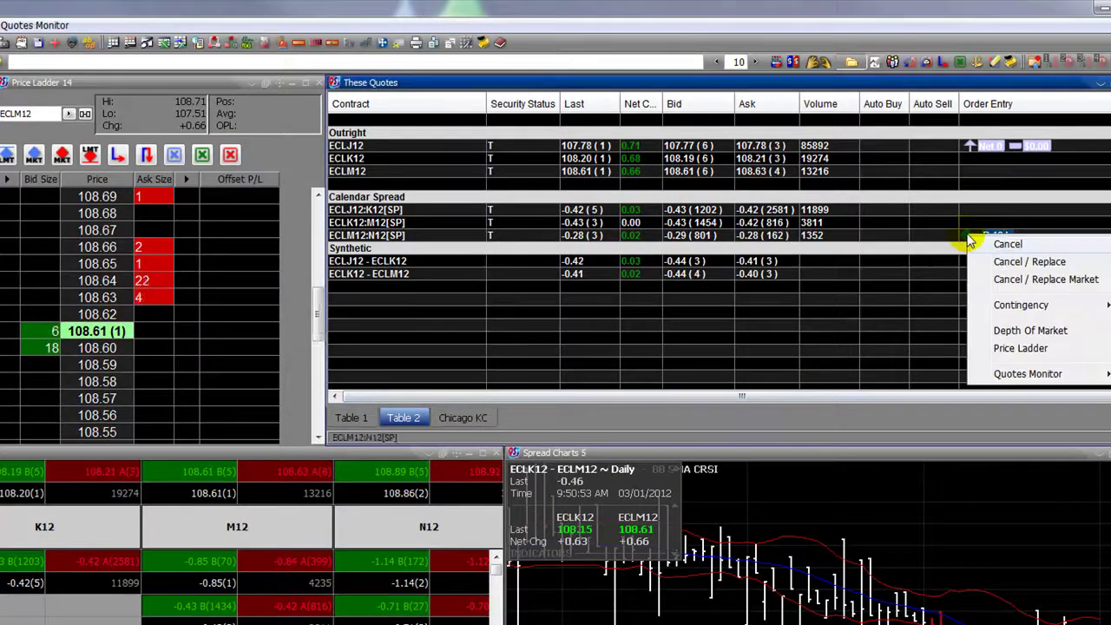
left_click(1008, 246)
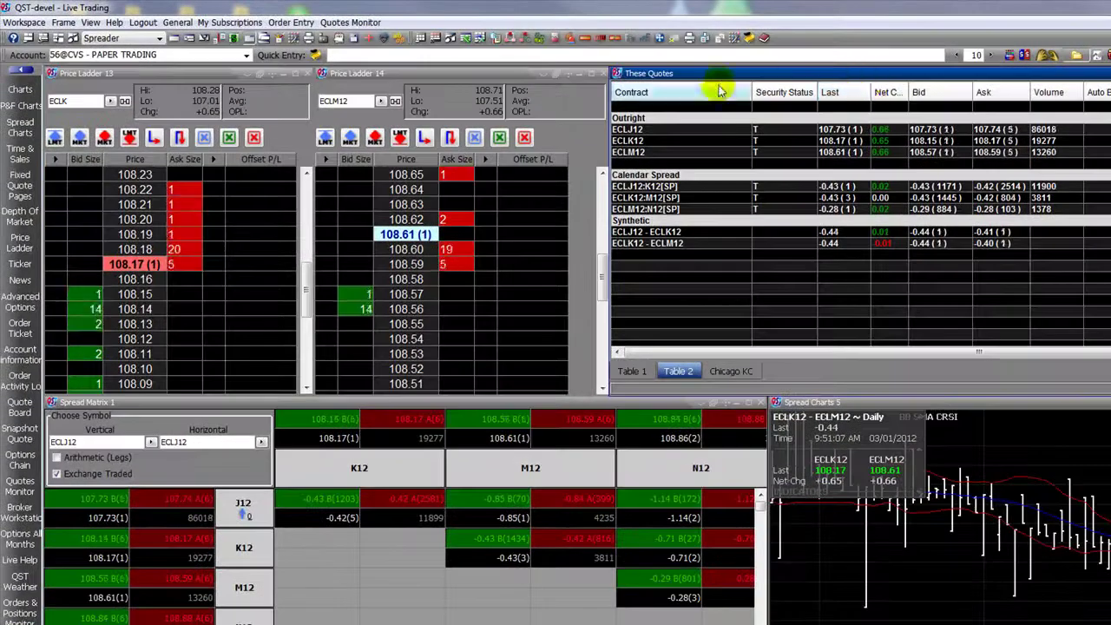
Make sure client-side contingency placement is enabled in the Order Entry properties for contingent orders, and accept the properties.
left_click(292, 24)
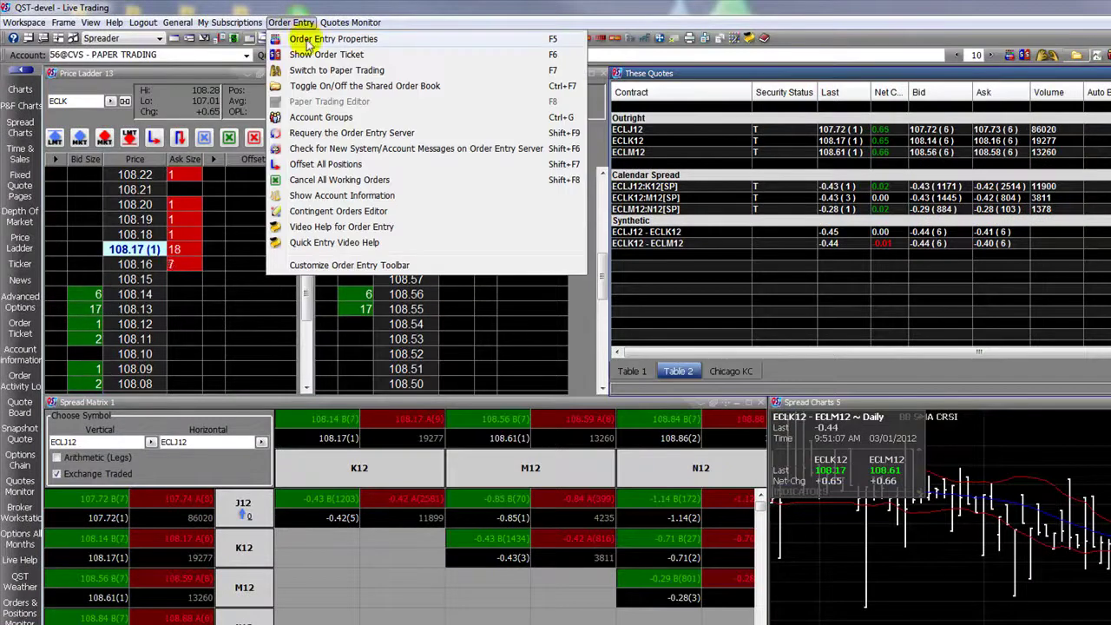
left_click(299, 38)
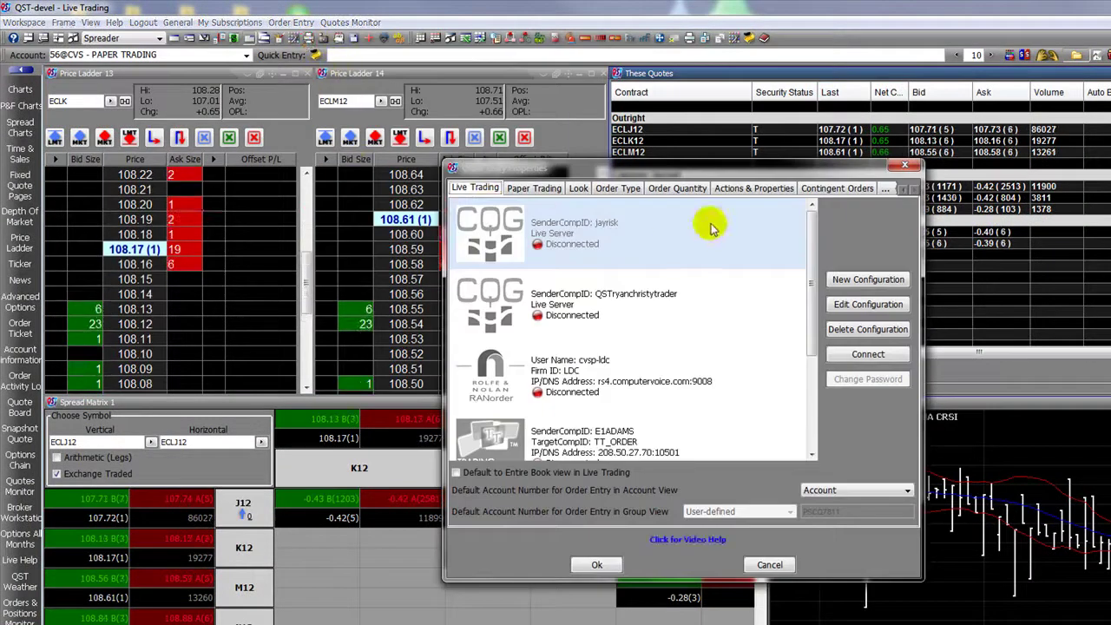
left_click(851, 190)
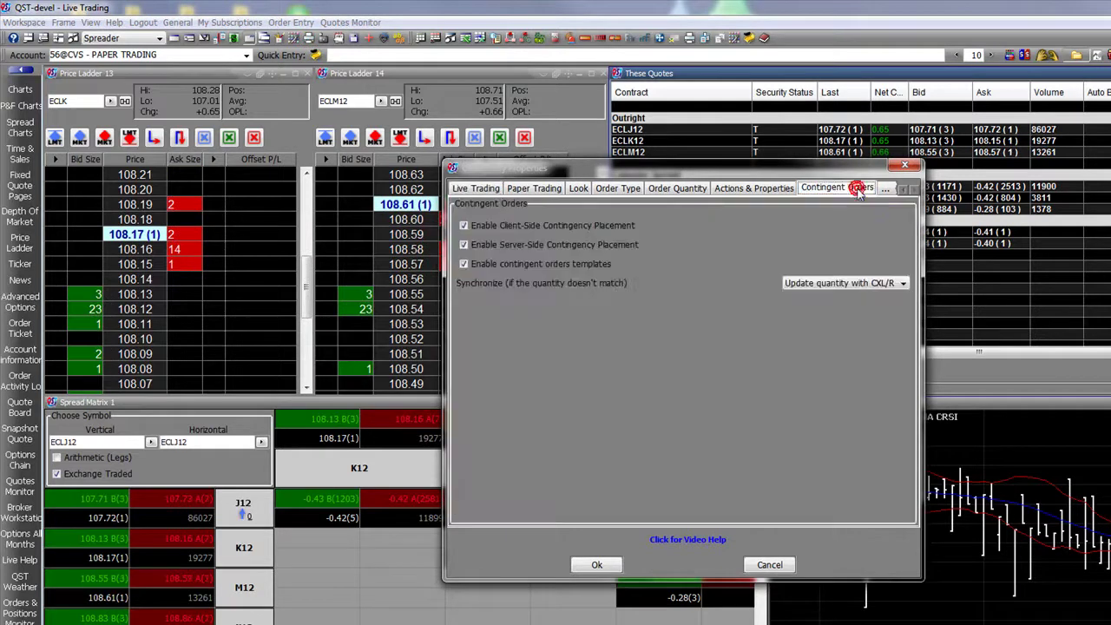
left_click(473, 228)
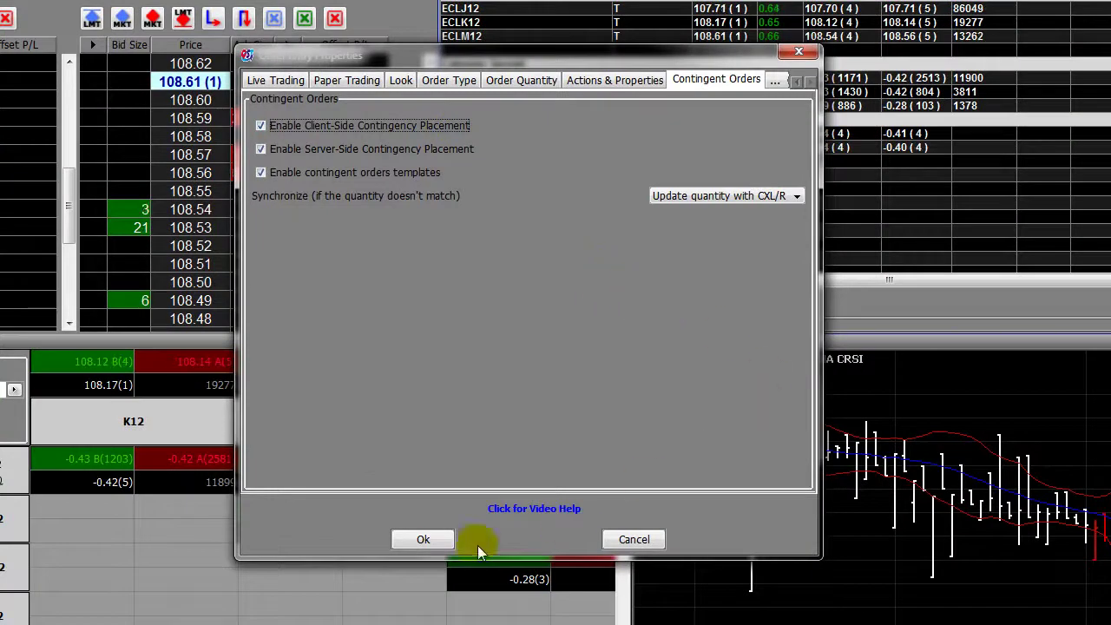
left_click(424, 539)
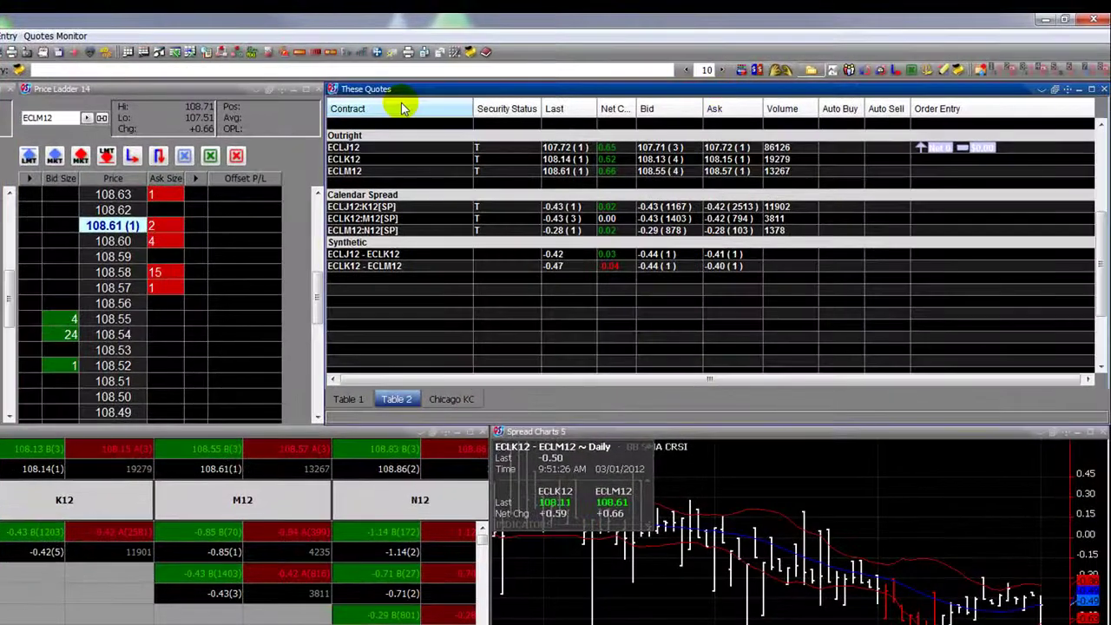
In the quotes monitor's Spread Legger properties, try 1 tick of slippage on leg 2, return it to 0 and choose reviewing orders before placing.
left_click(49, 37)
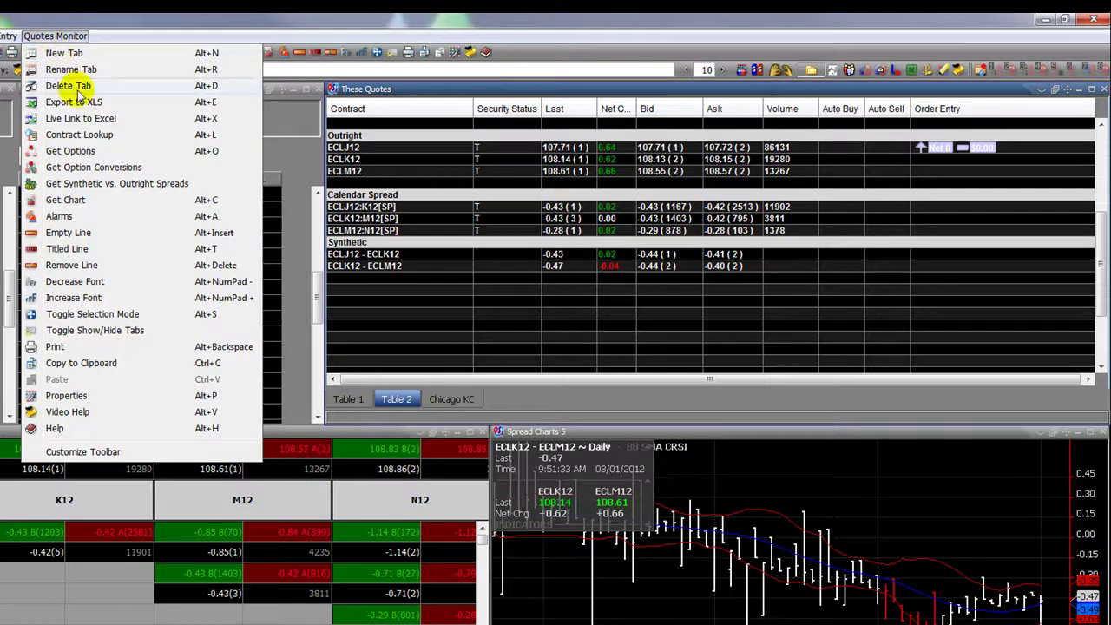
left_click(98, 399)
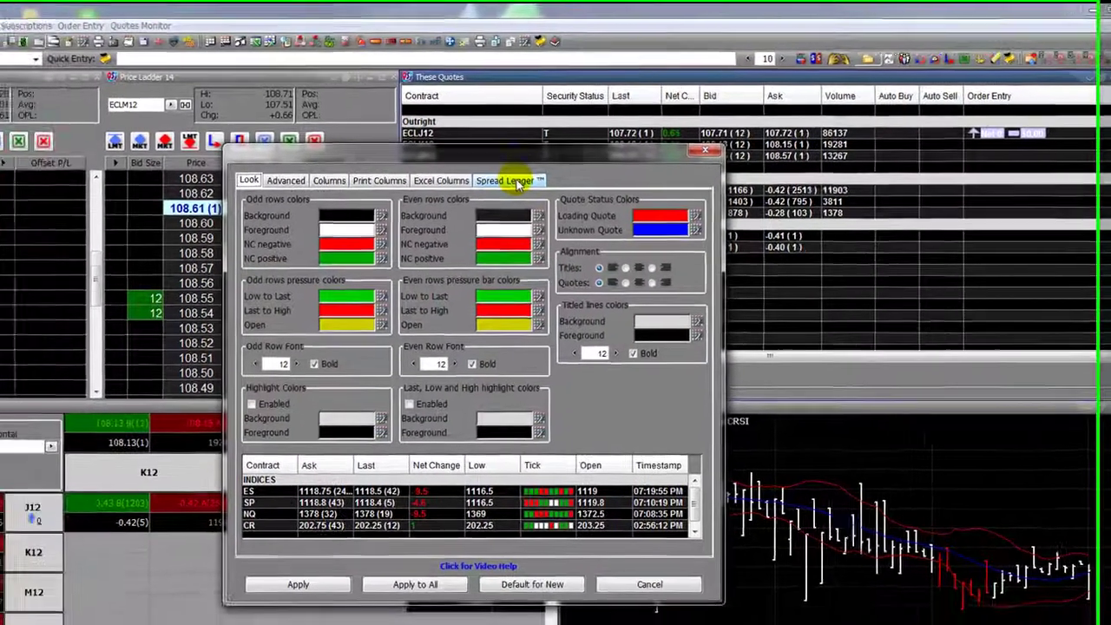
left_click(519, 182)
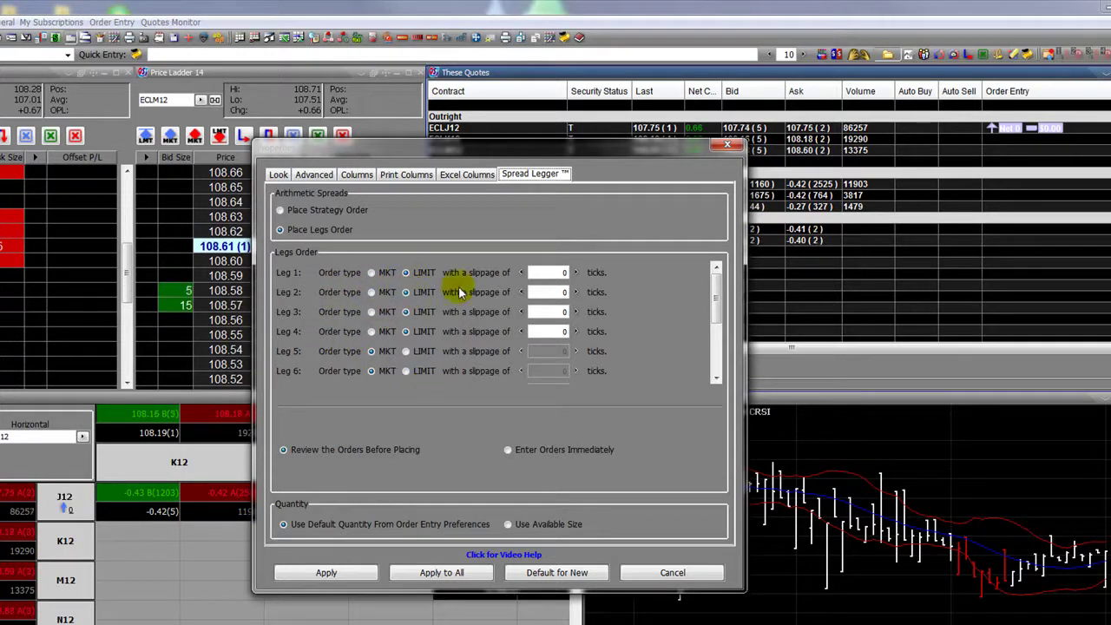
left_click(560, 273)
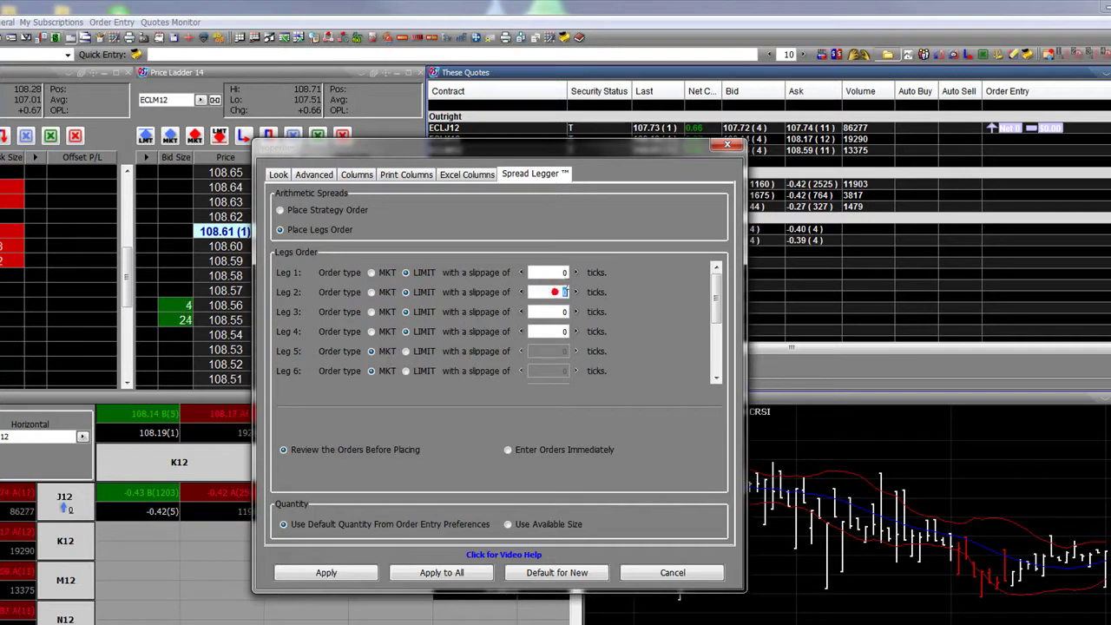
left_click(564, 273)
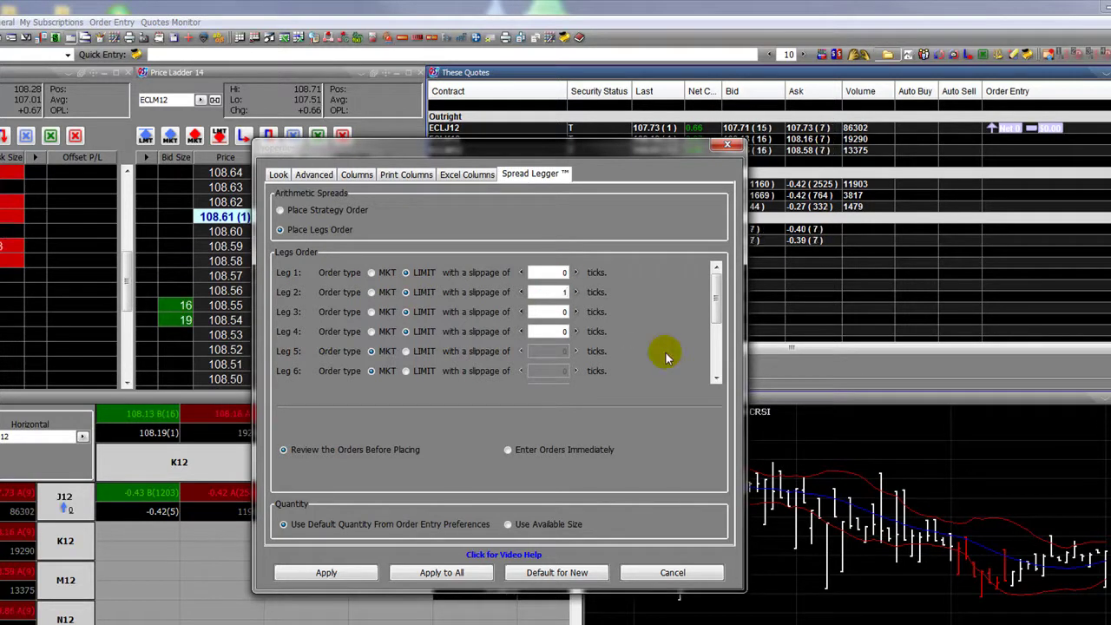
key("Down")
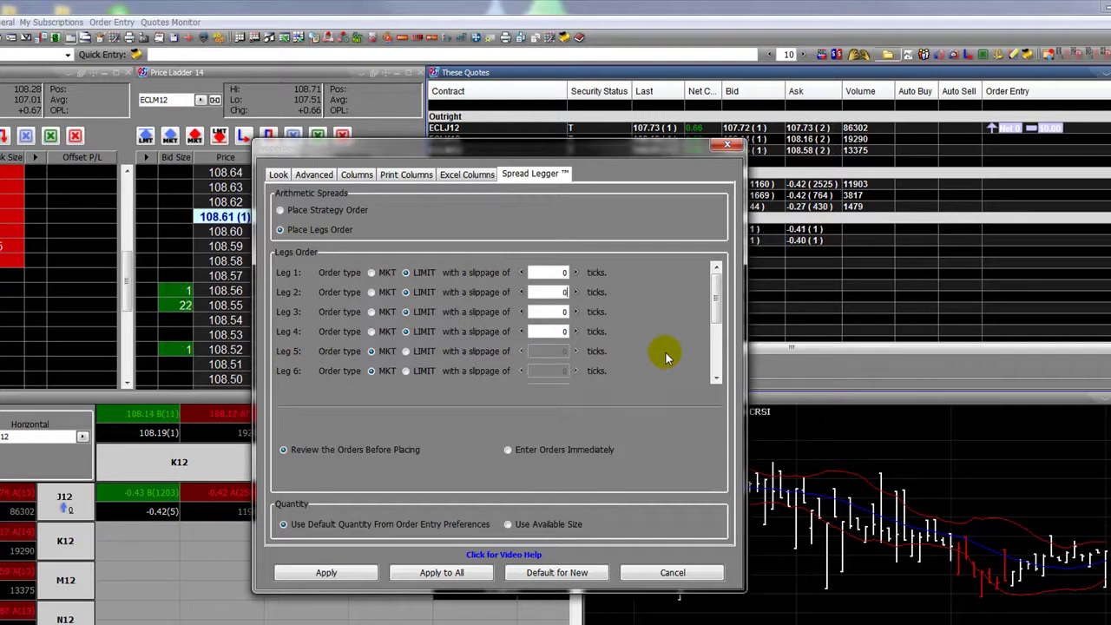
left_click(295, 452)
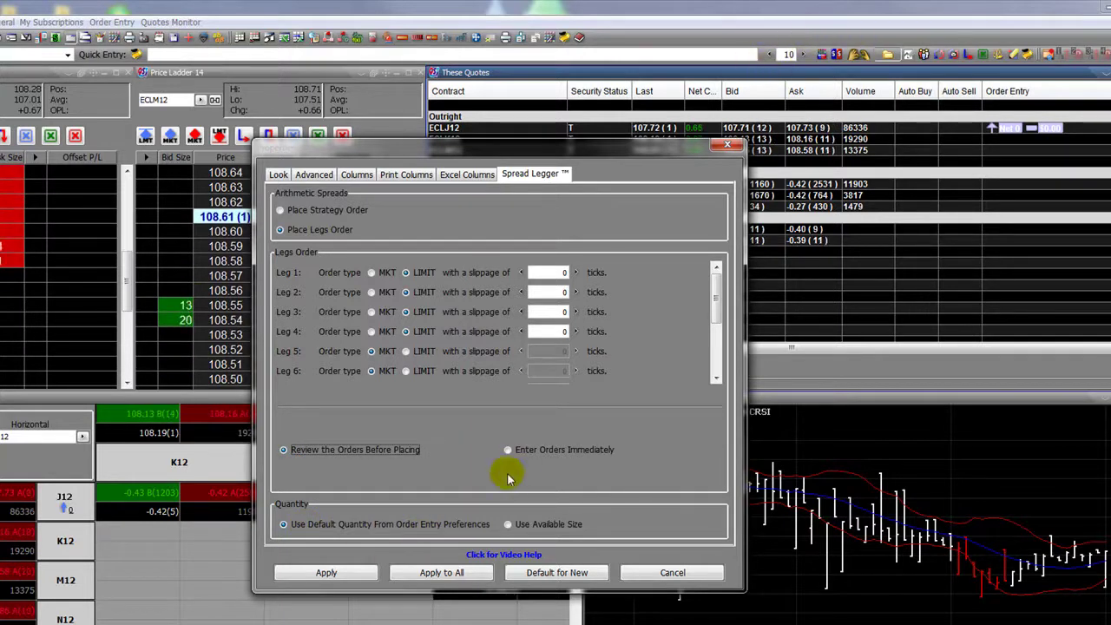
Check that Auto Buy and Auto Sell are among the quotes monitor's displayed columns, and apply the properties.
left_click(357, 174)
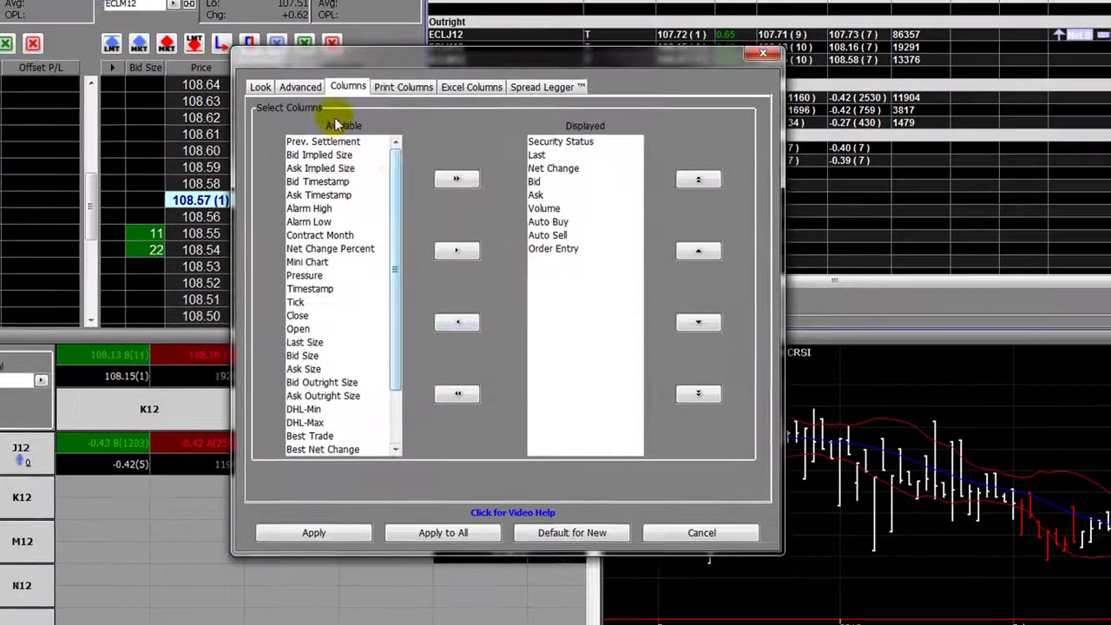
left_click_drag(397, 162, 392, 269)
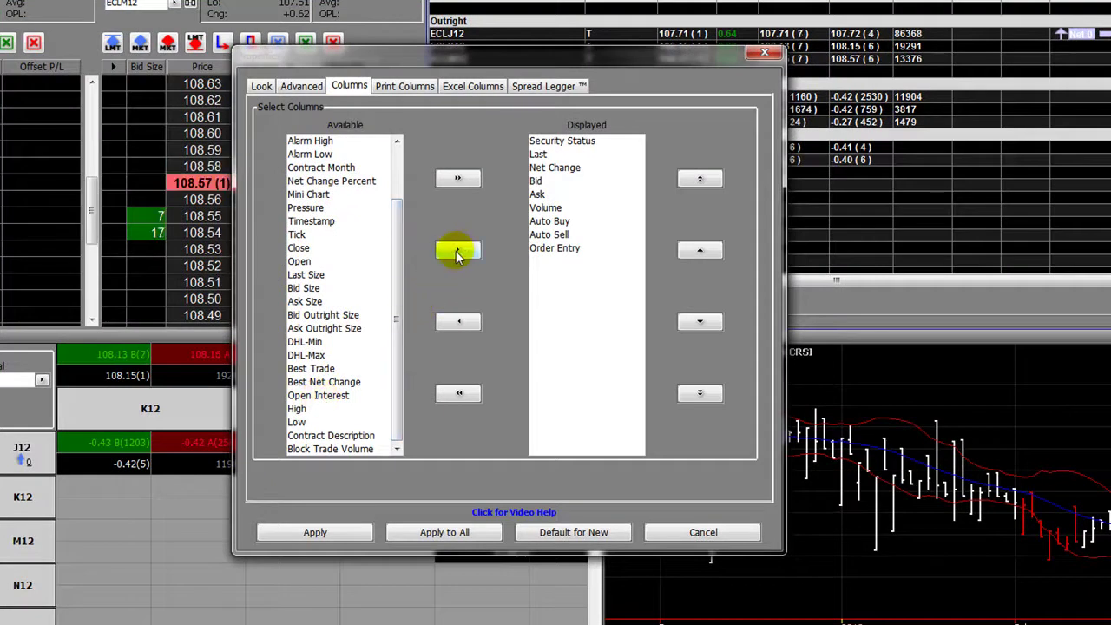
left_click(565, 222)
left_click(567, 231)
left_click(566, 222)
left_click(567, 229)
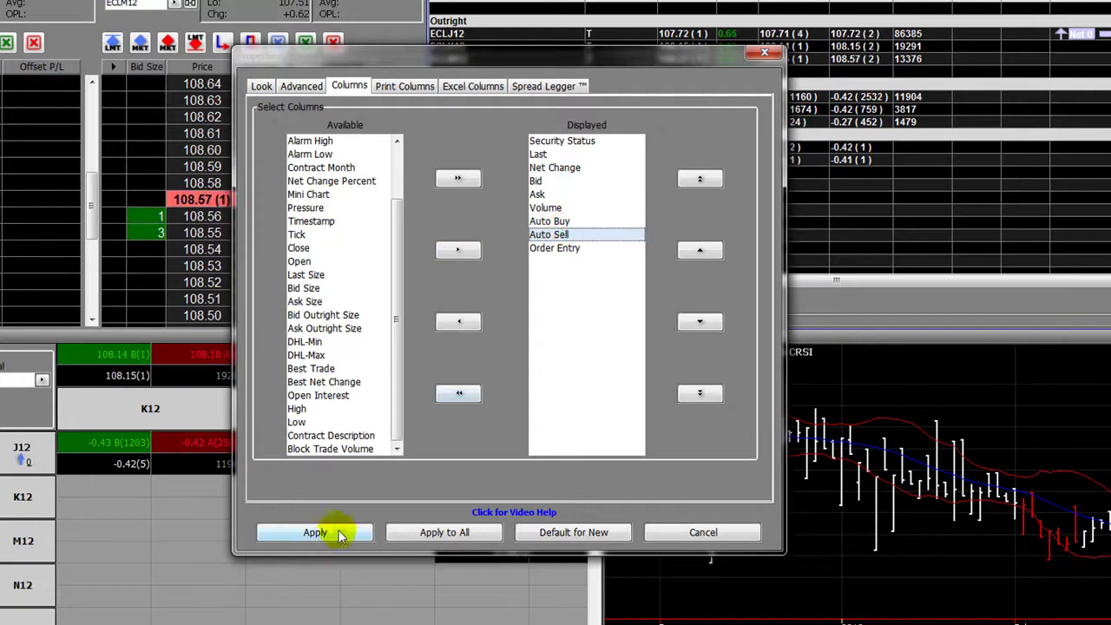
left_click(339, 535)
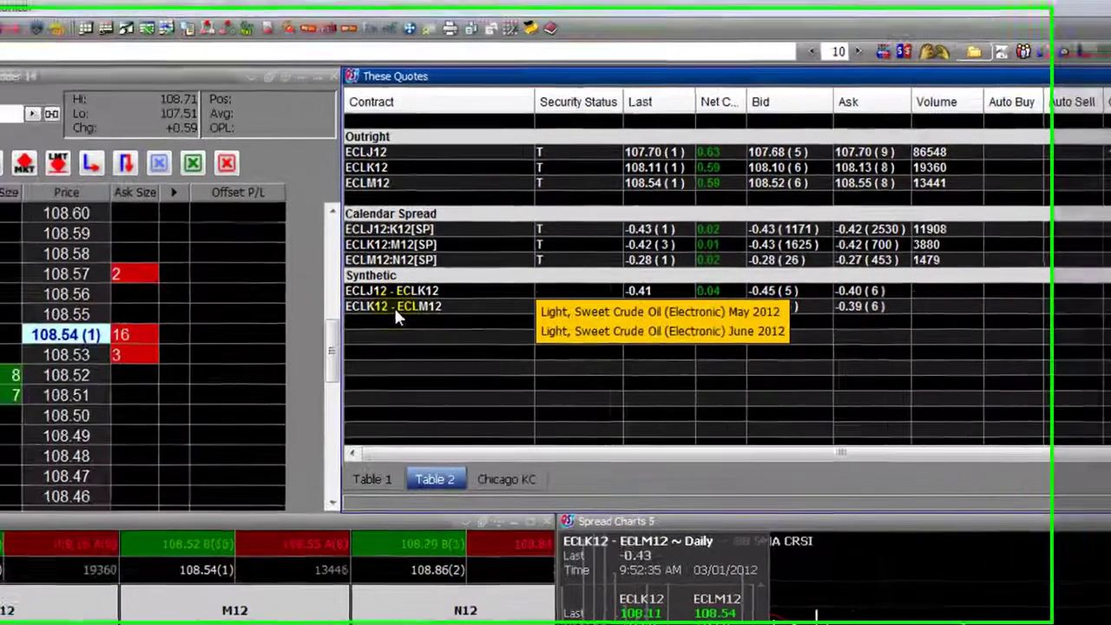
Add the synthetic spread eclm12-ecln12 to the first empty row under Synthetic in the quotes monitor.
left_click(240, 328)
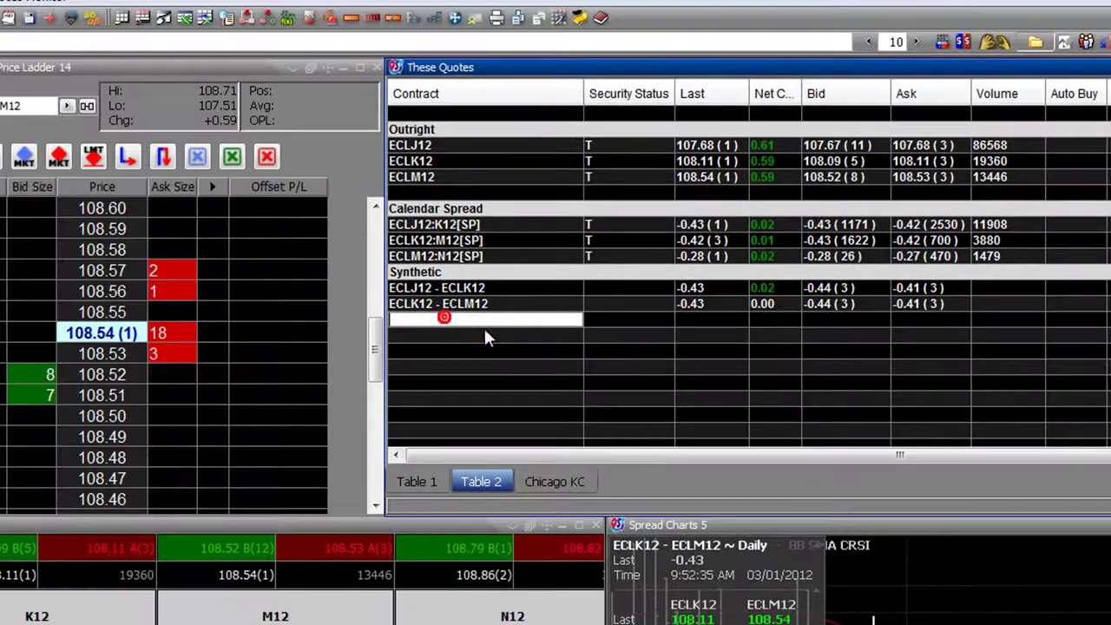
type("eclm12")
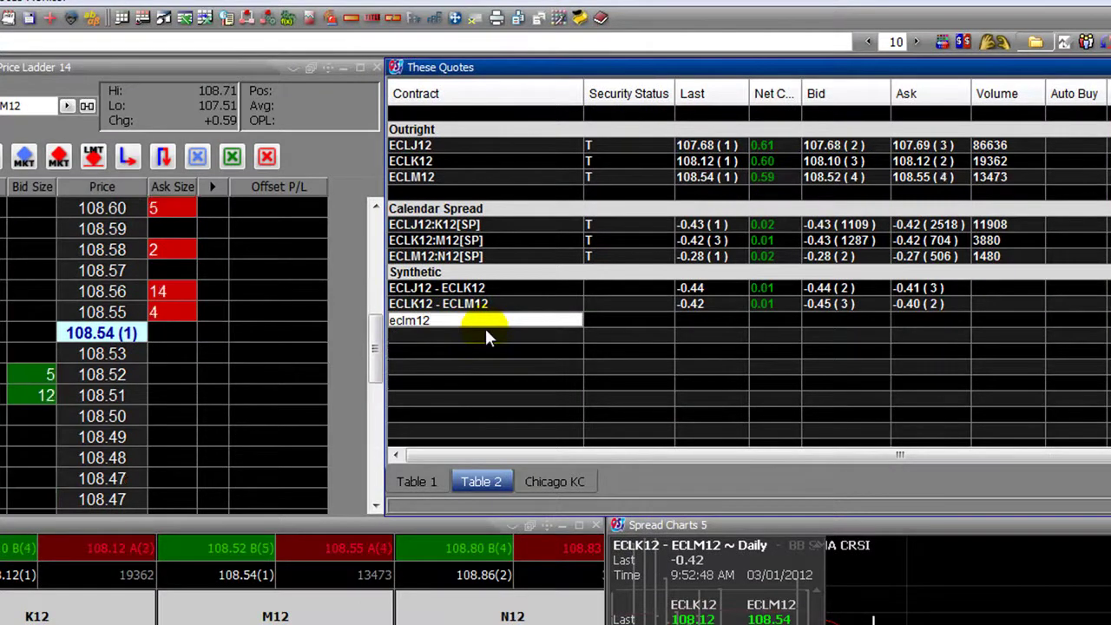
type("-ecl")
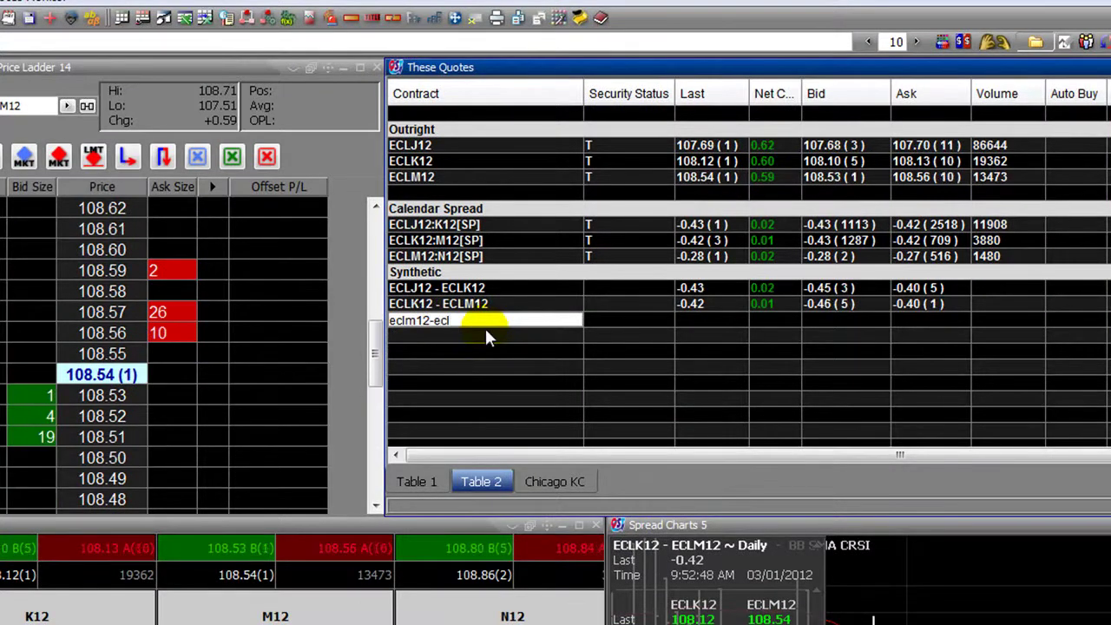
type("n12")
key("Return")
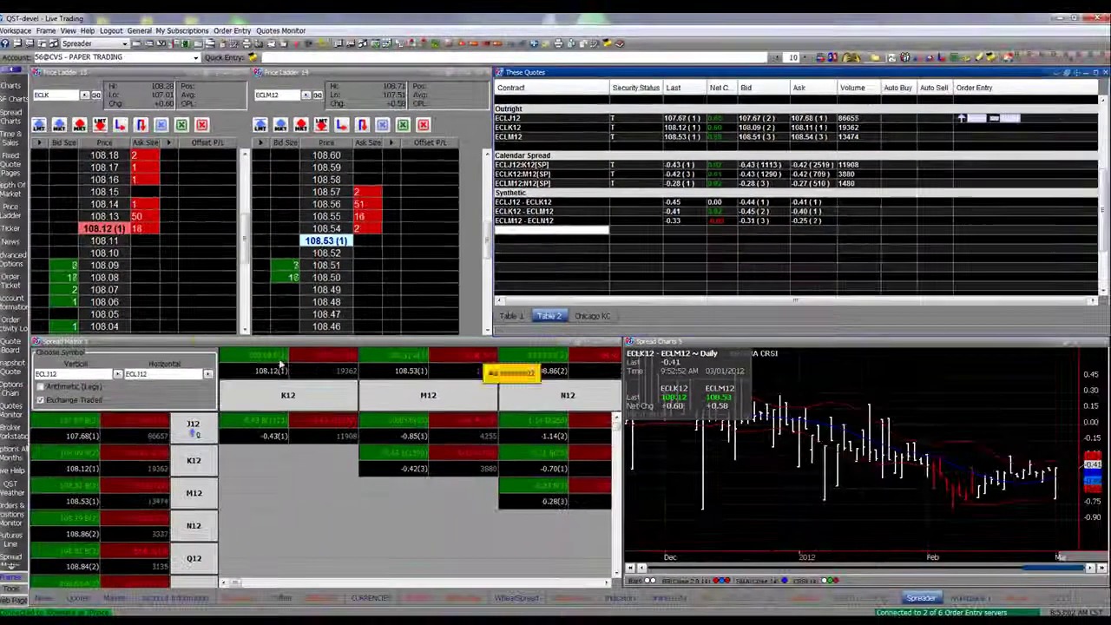
Switch the spread matrix from Exchange Traded to Arithmetic (Legs) spreads and bring its further contract months into view.
left_click(235, 342)
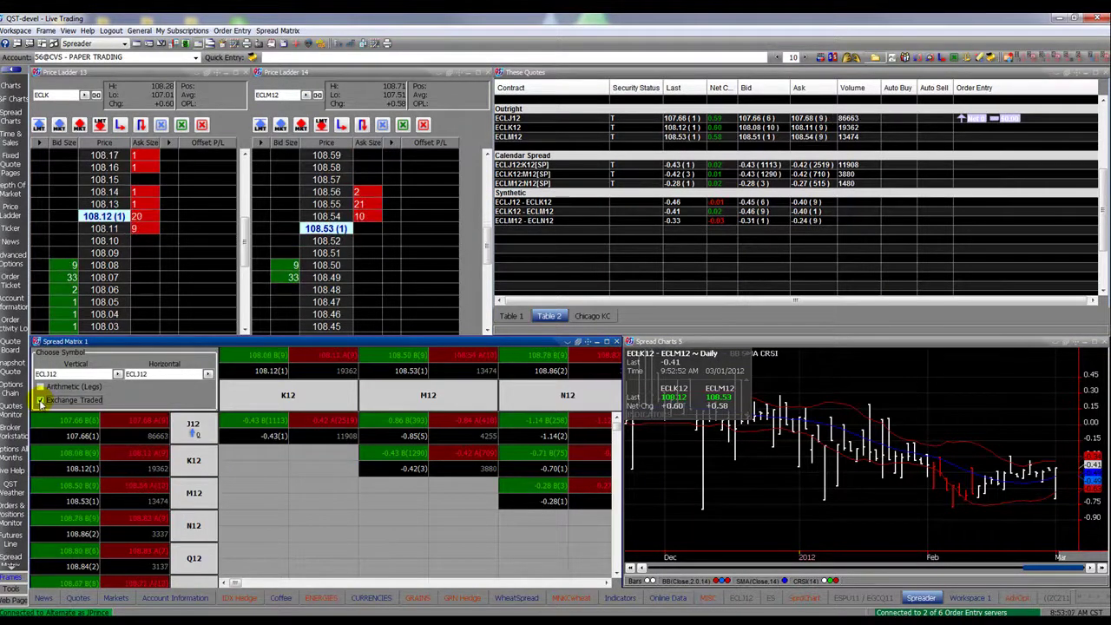
left_click(40, 401)
left_click(40, 388)
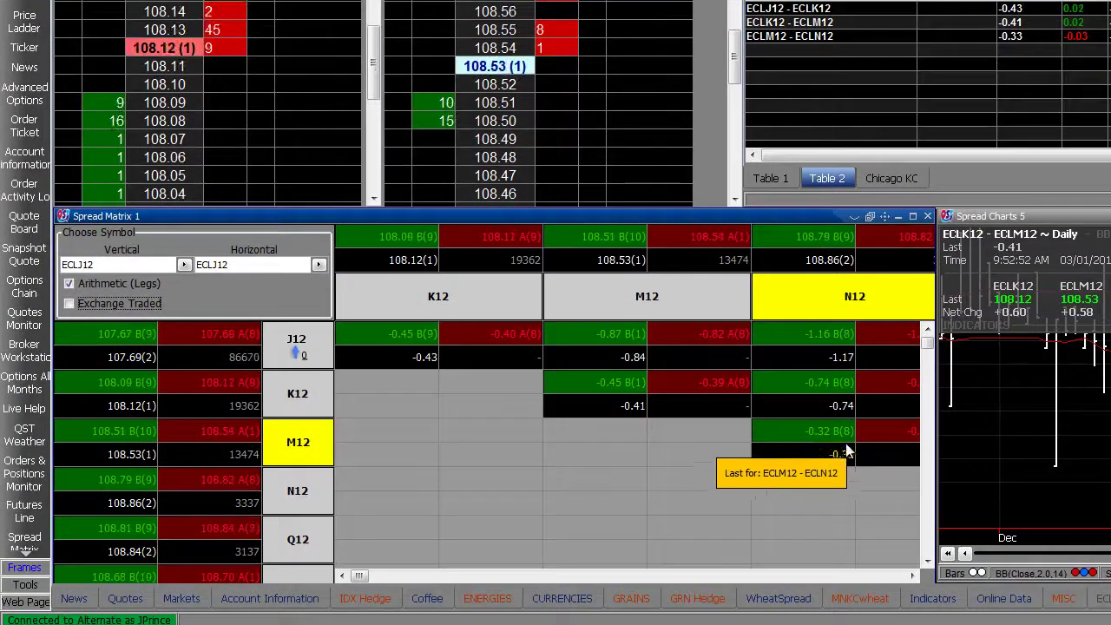
left_click(913, 576)
left_click_drag(912, 578, 912, 577)
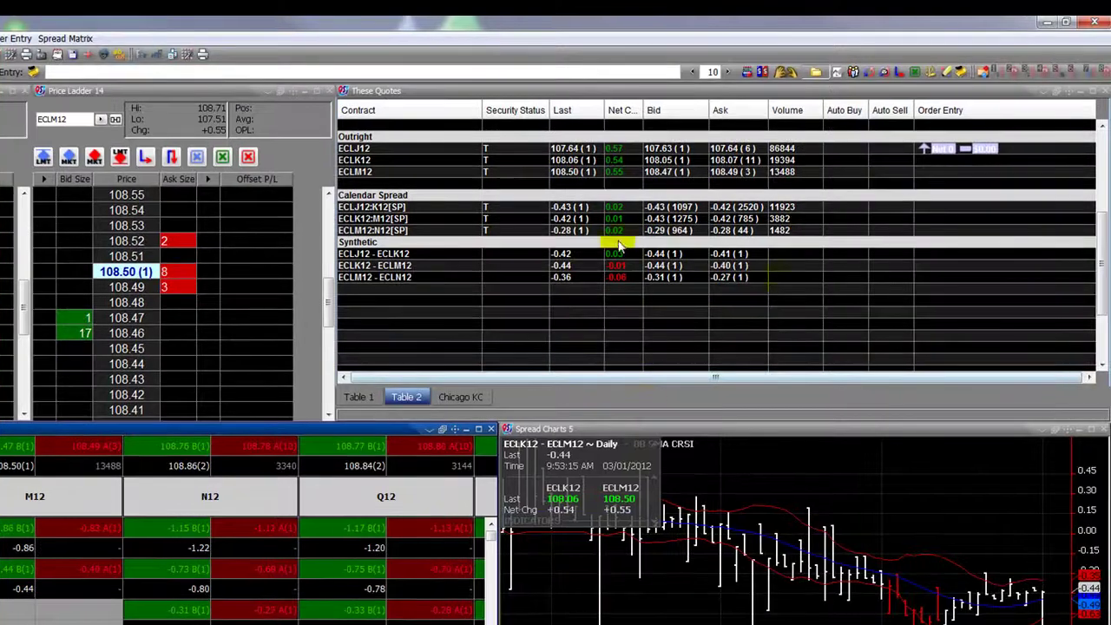
Place an Auto Buy order at -.35 on the synthetic spread ECLM12 - ECLN12 in the quotes monitor.
left_click(847, 278)
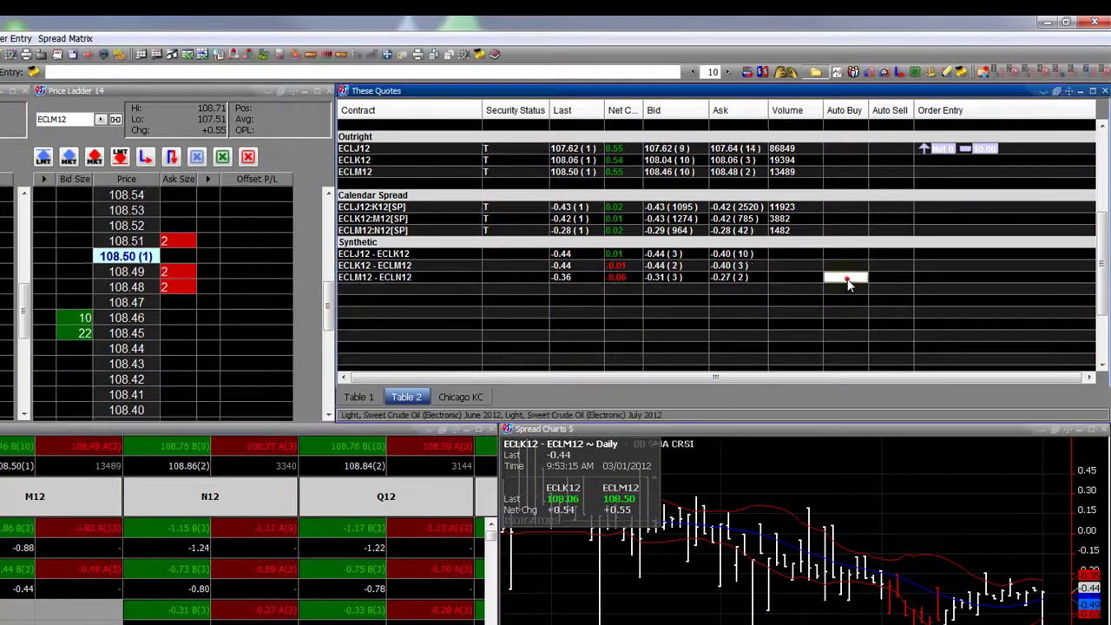
left_click(886, 279)
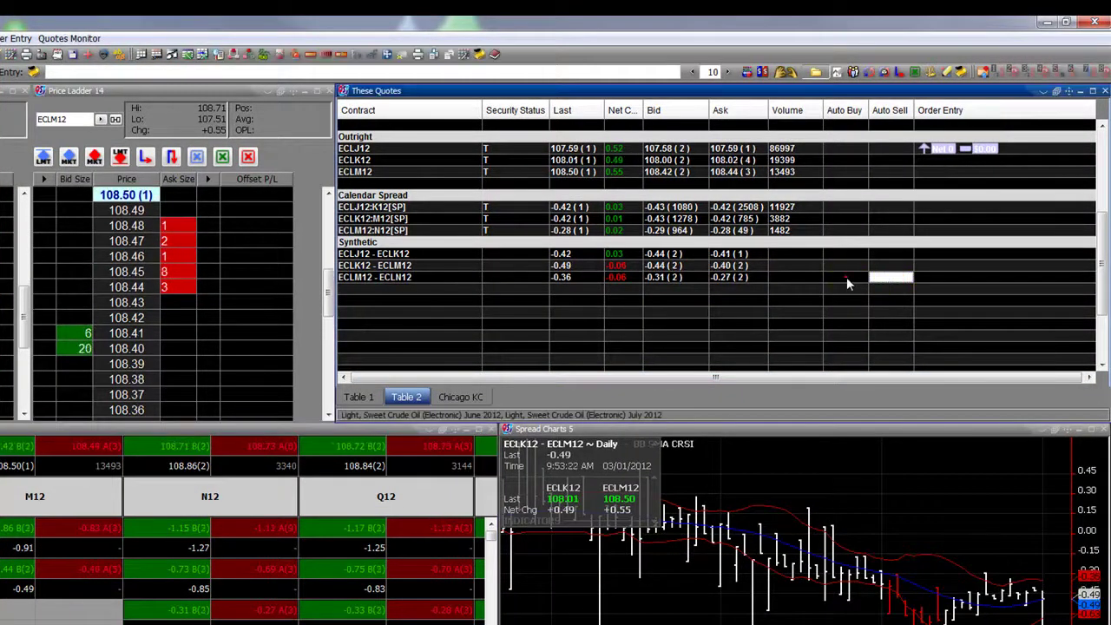
left_click(848, 278)
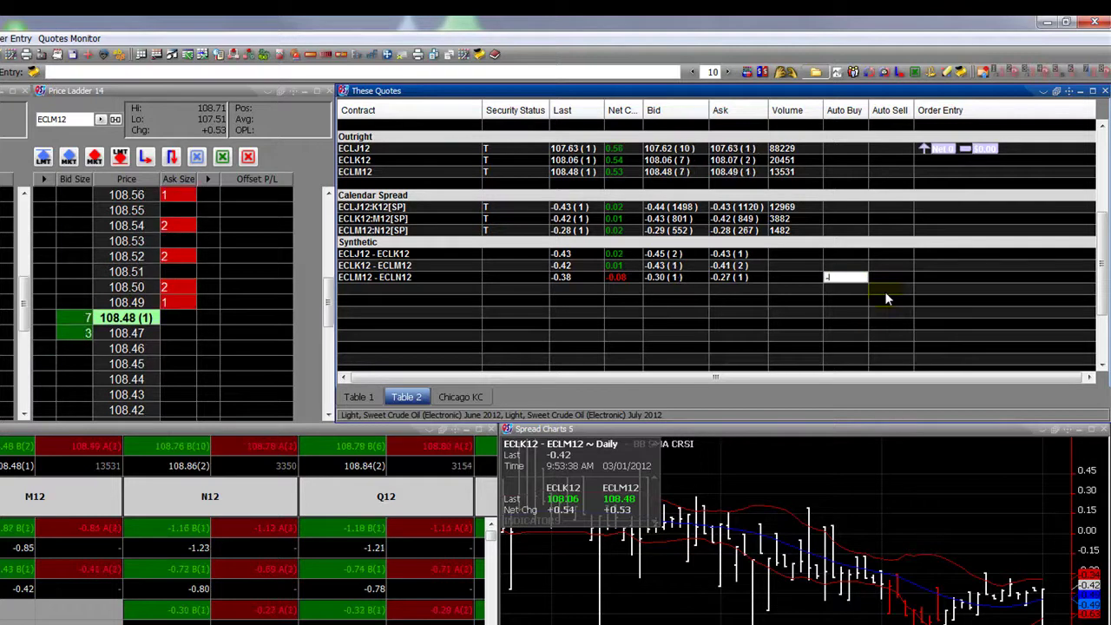
type("35")
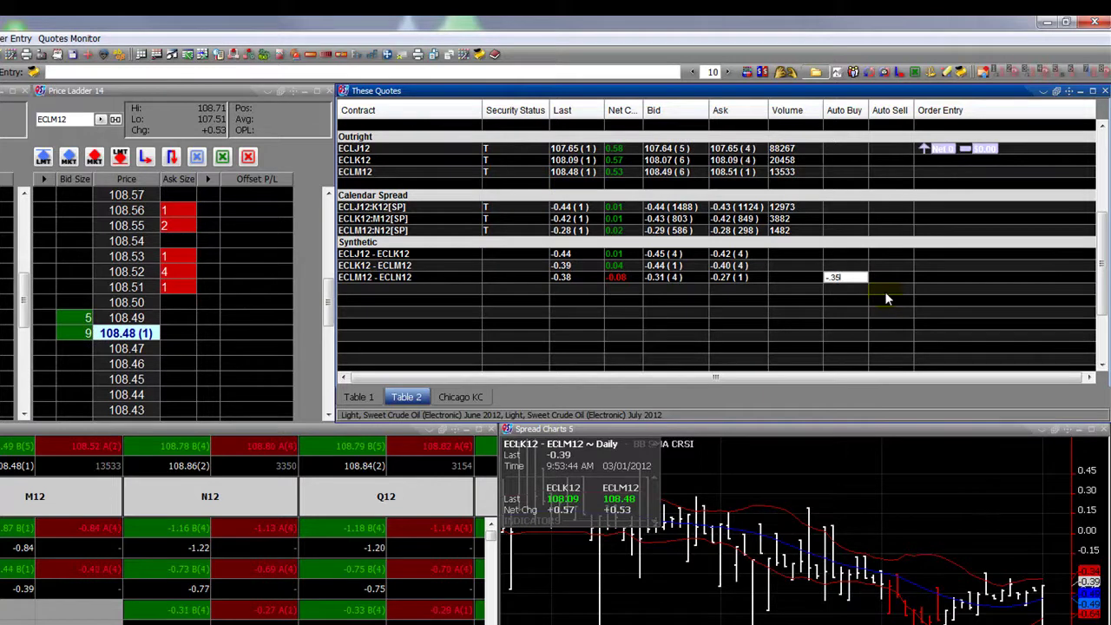
key("Return")
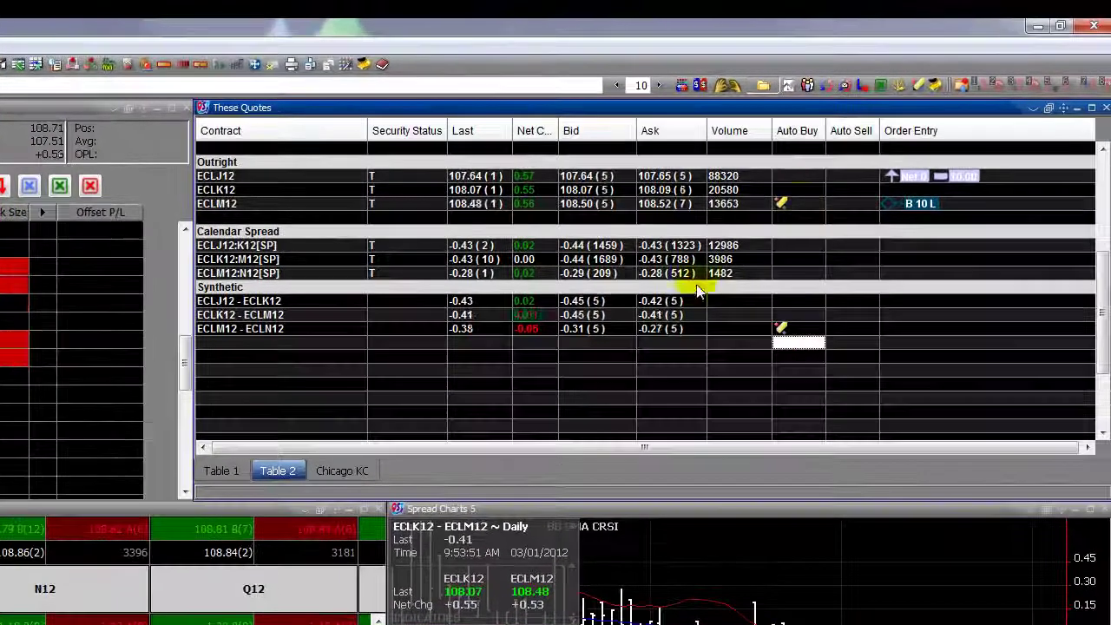
Add the contract ecln12 to the empty row below ECLM12 in the quotes monitor's Outright group.
mouse_move(991, 132)
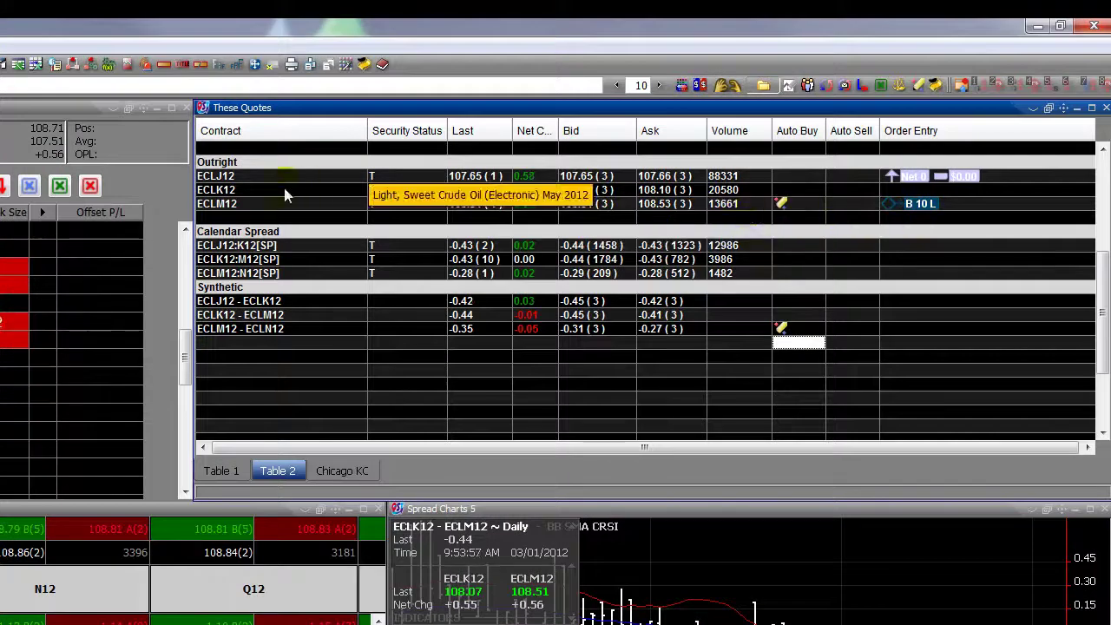
left_click(270, 215)
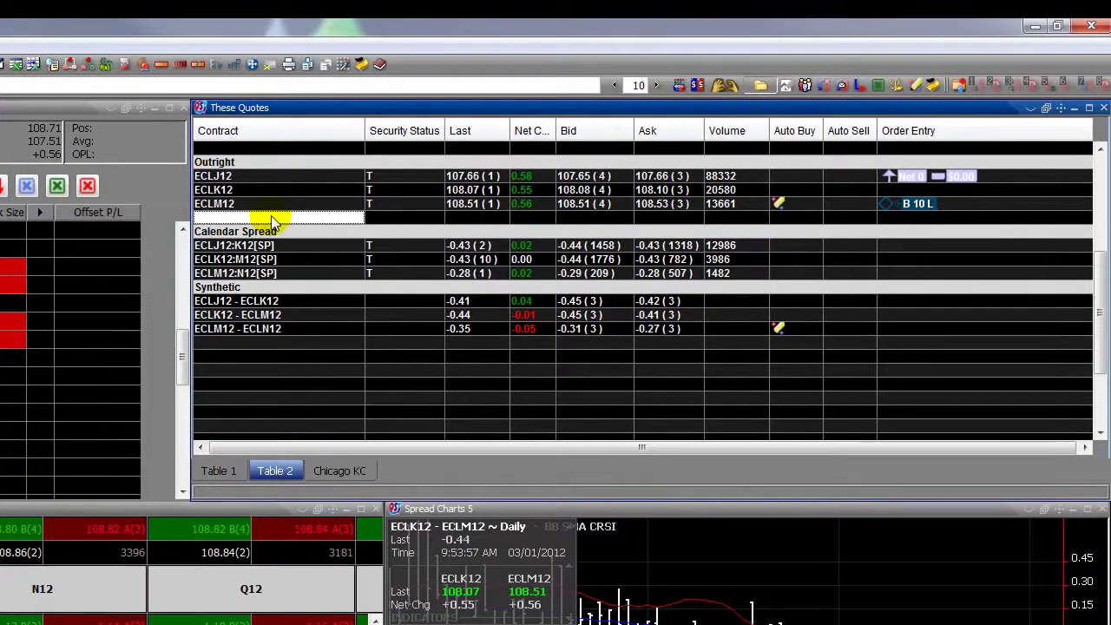
type("ecl")
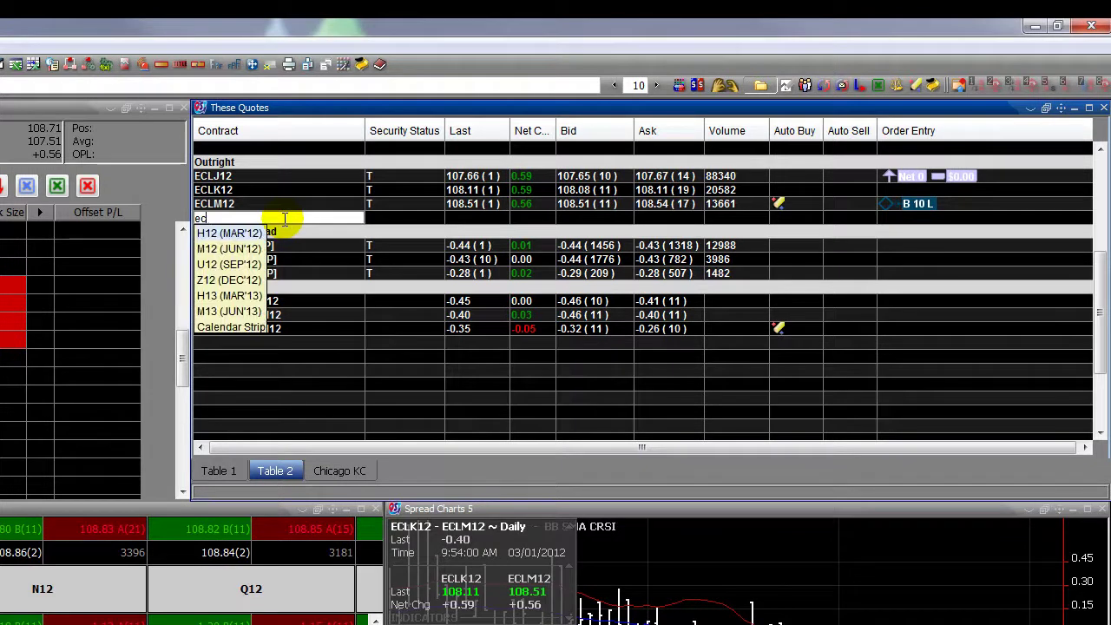
type("n12")
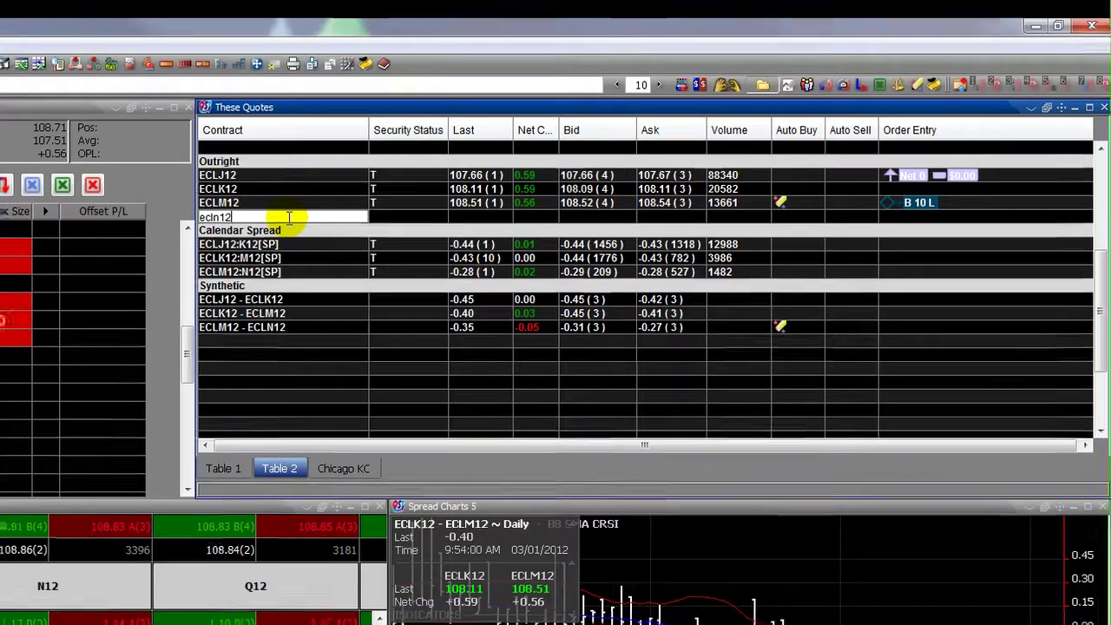
key("Return")
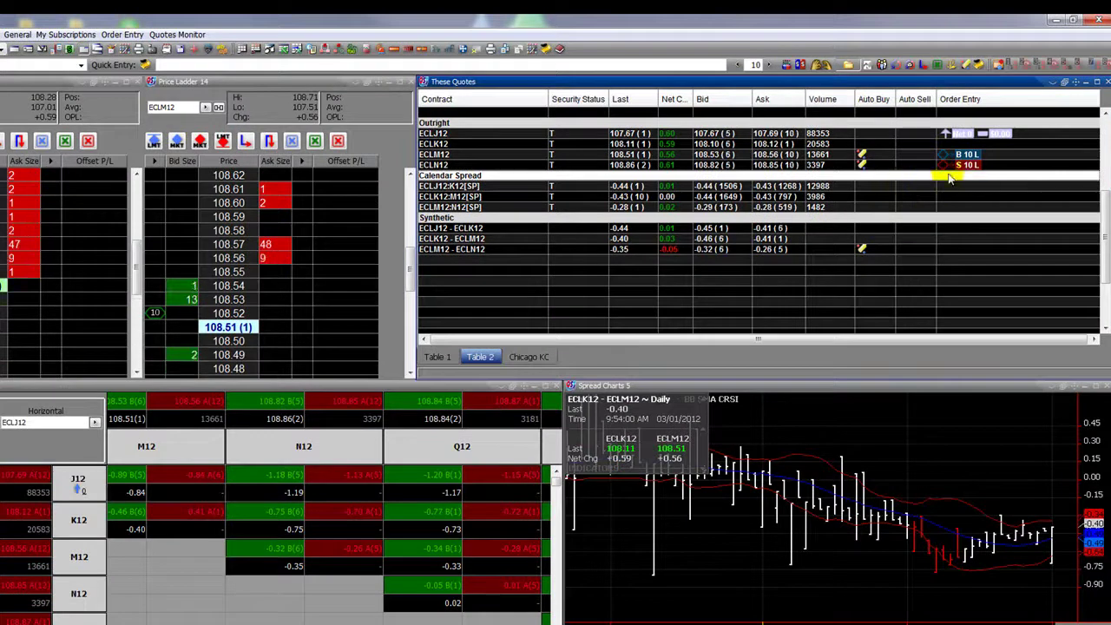
mouse_move(944, 159)
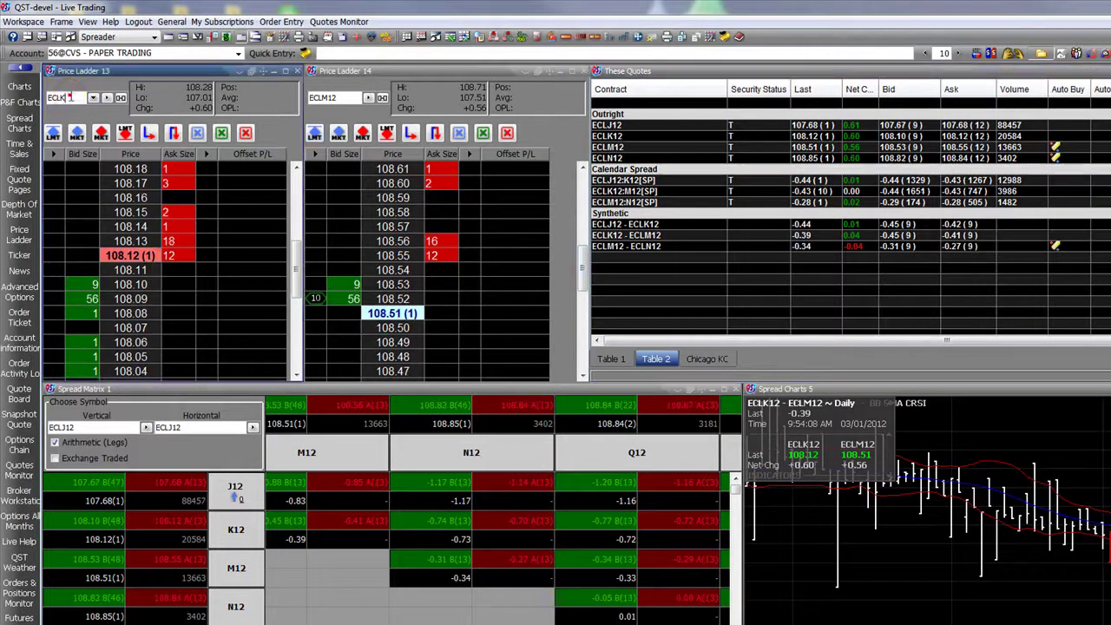
Set the first price ladder to ECLM12 and the second price ladder to ECLN12.
left_click(90, 99)
left_click(91, 98)
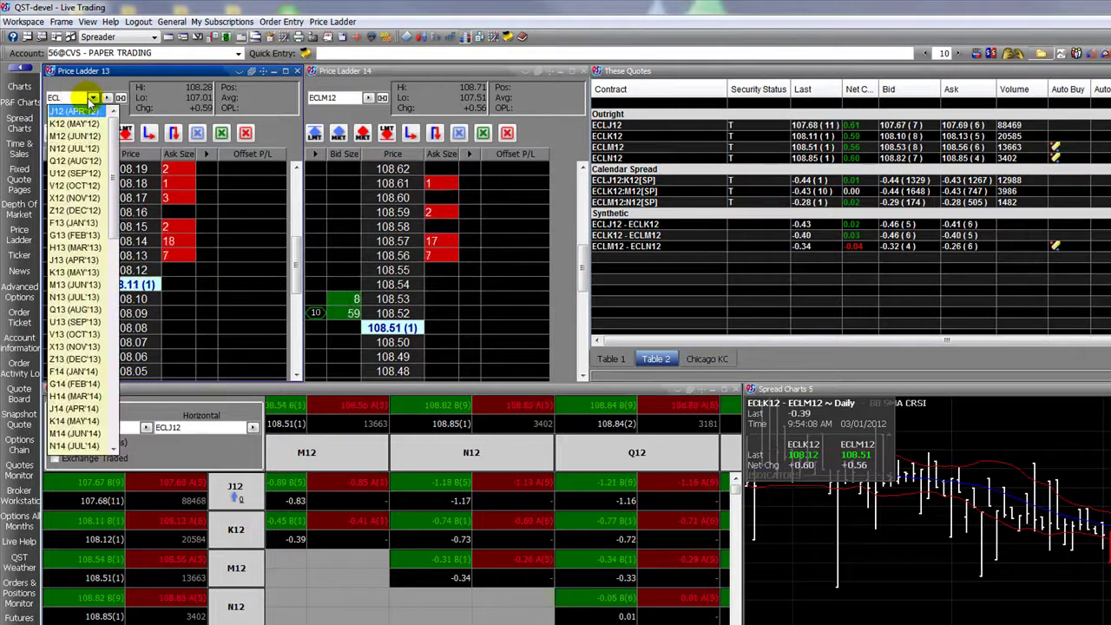
type("M12")
key("Return")
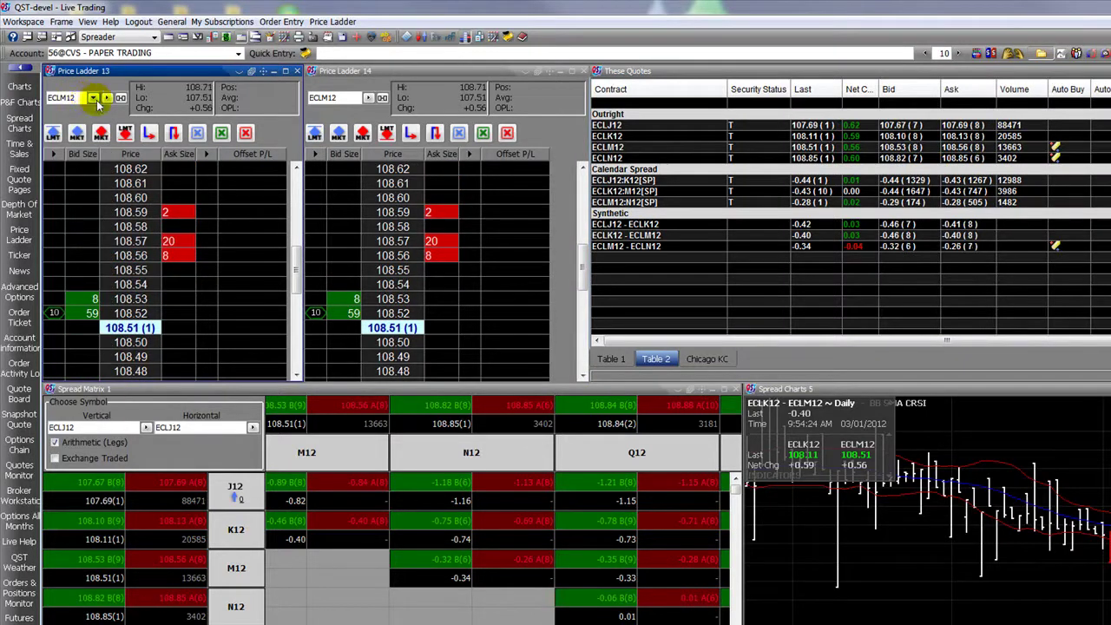
left_click(368, 98)
left_click(367, 98)
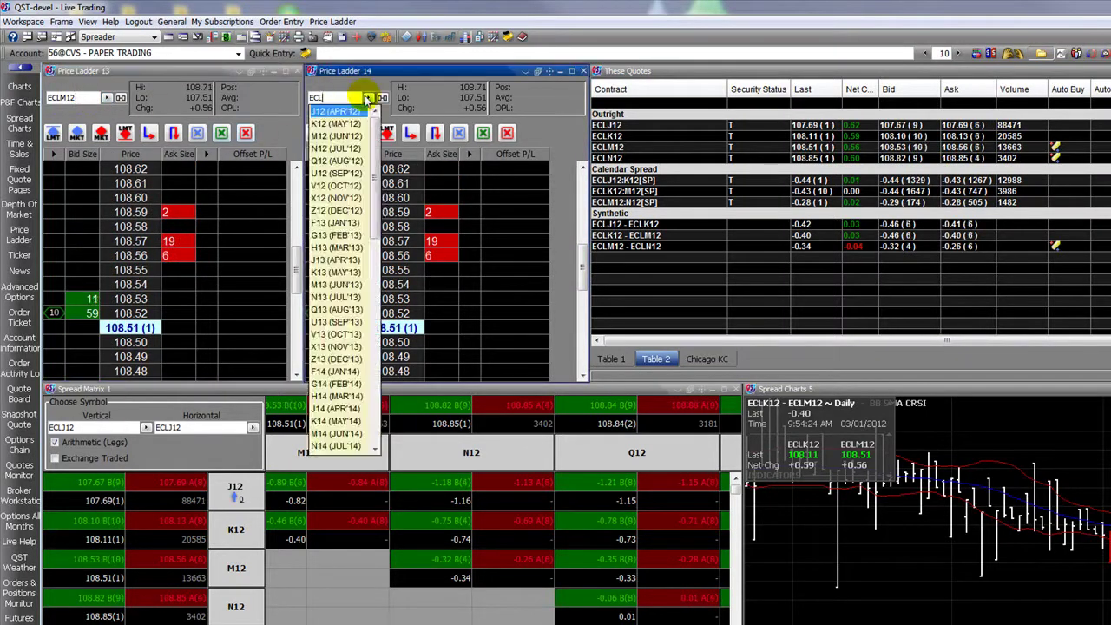
type("N1")
key("Return")
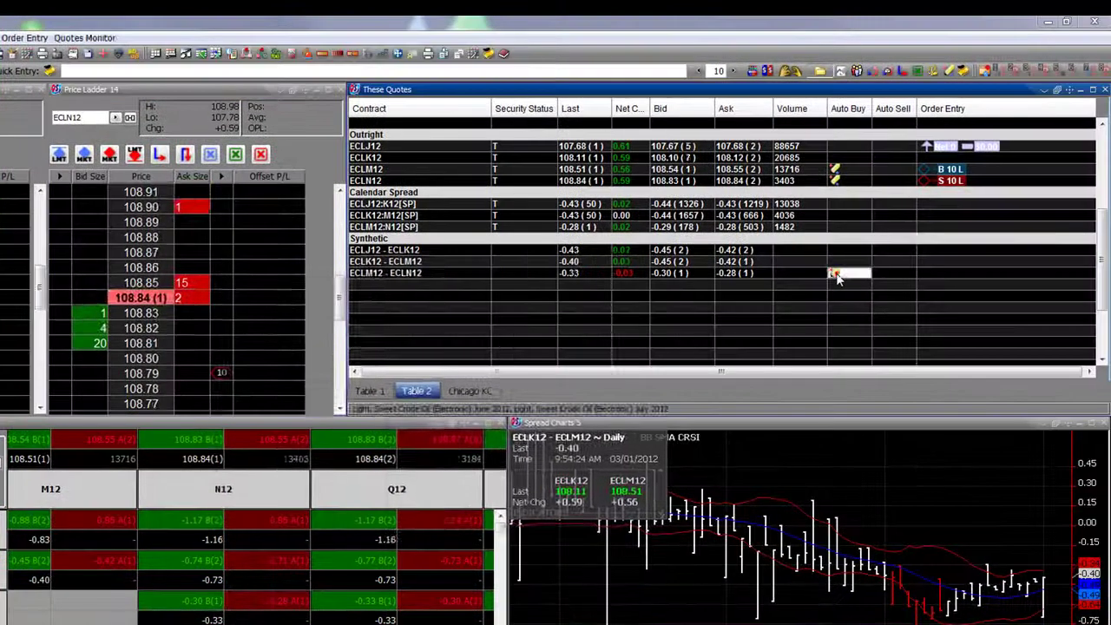
Open the Spread Legger contingency of the working ECLM12 - ECLN12 auto buy order for editing.
left_click(1057, 249)
left_click_drag(437, 269, 414, 287)
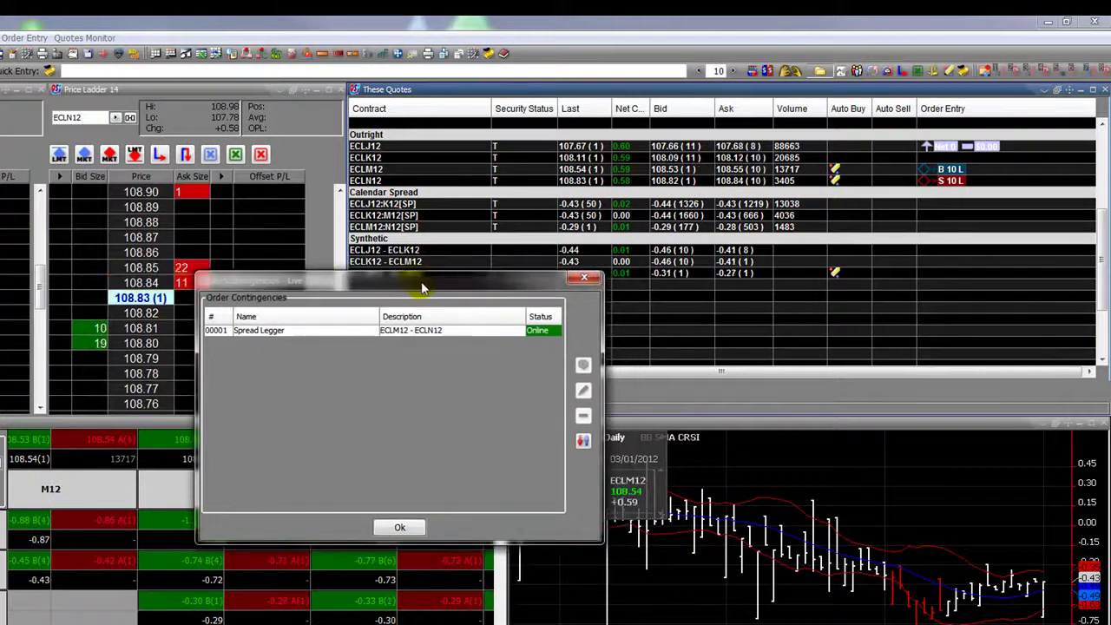
left_click(285, 332)
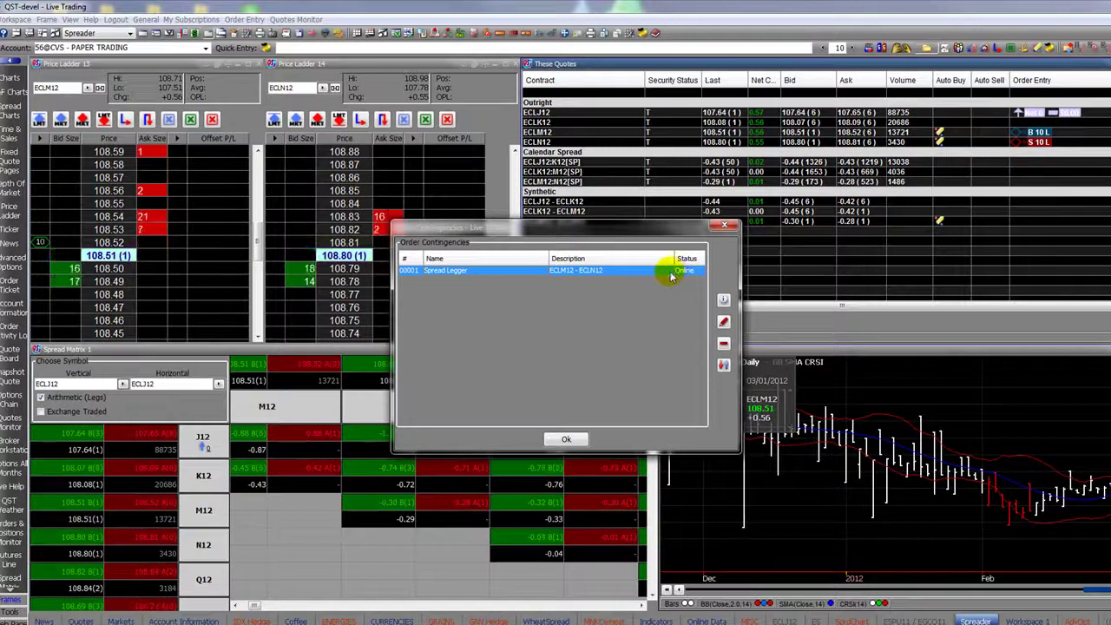
double_click(585, 270)
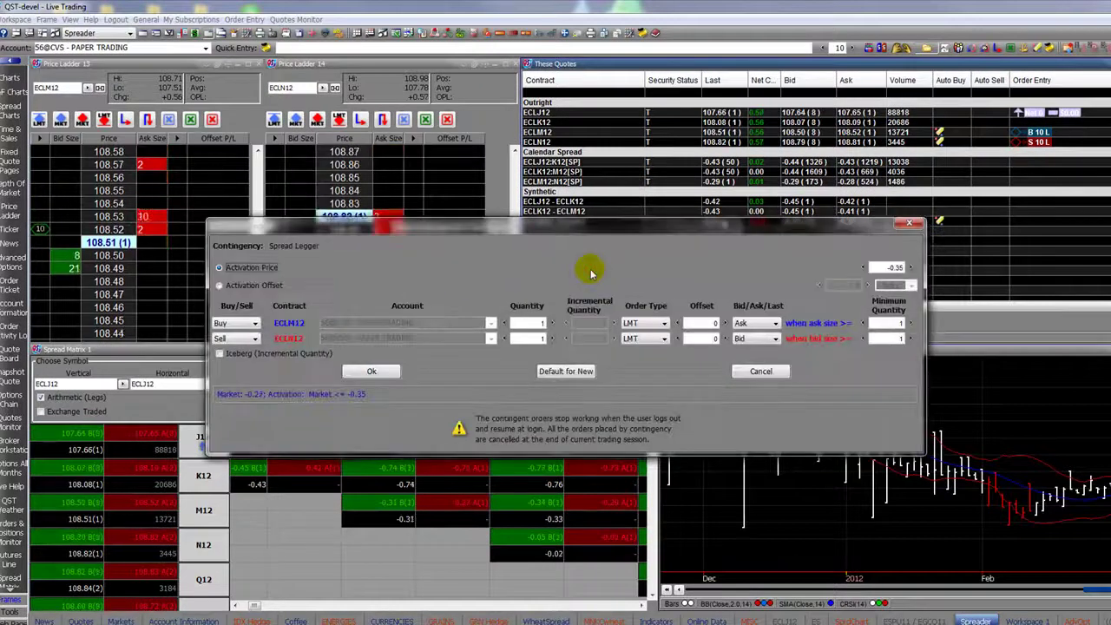
left_click_drag(580, 224, 582, 291)
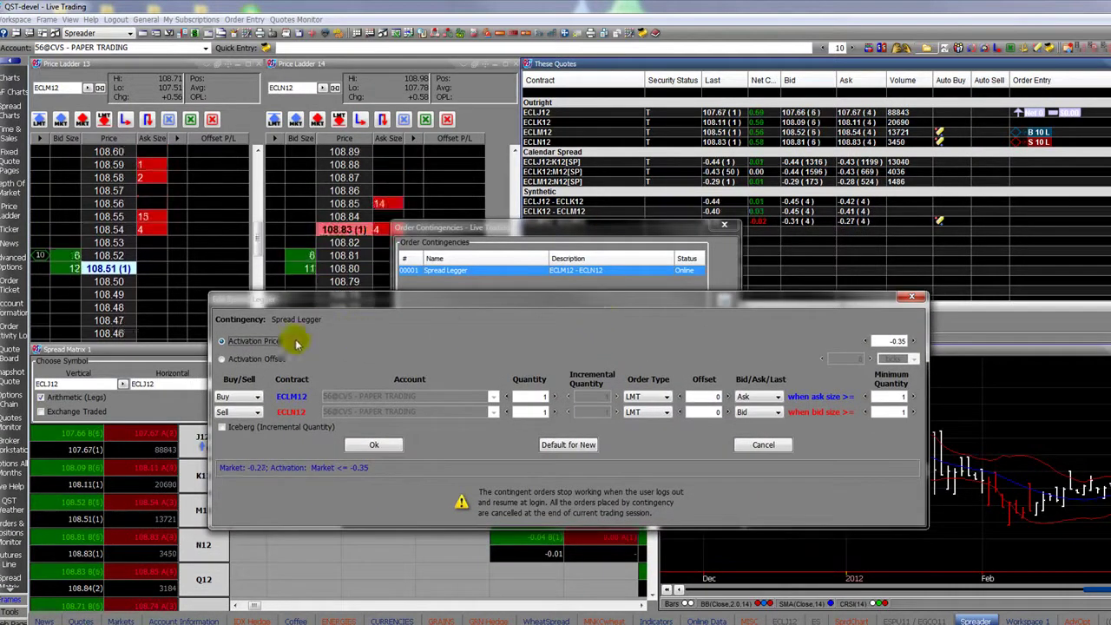
Set the ECLN12 leg's offset to 1 and the activation price to -0.36, and accept the Spread Legger changes.
double_click(889, 340)
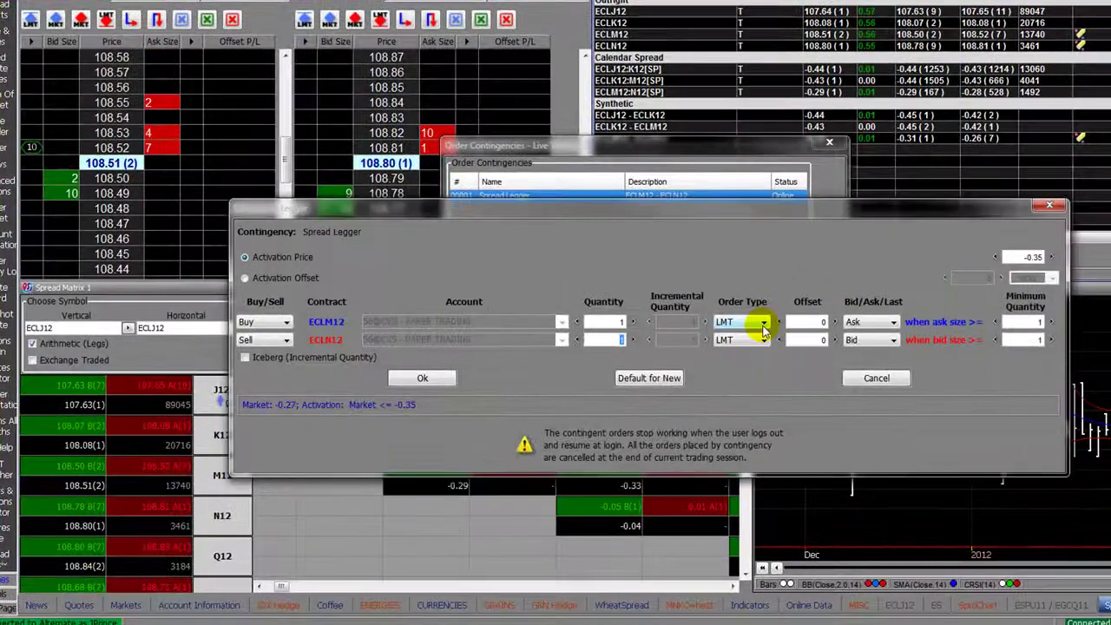
left_click(670, 396)
left_click(733, 347)
left_click(811, 322)
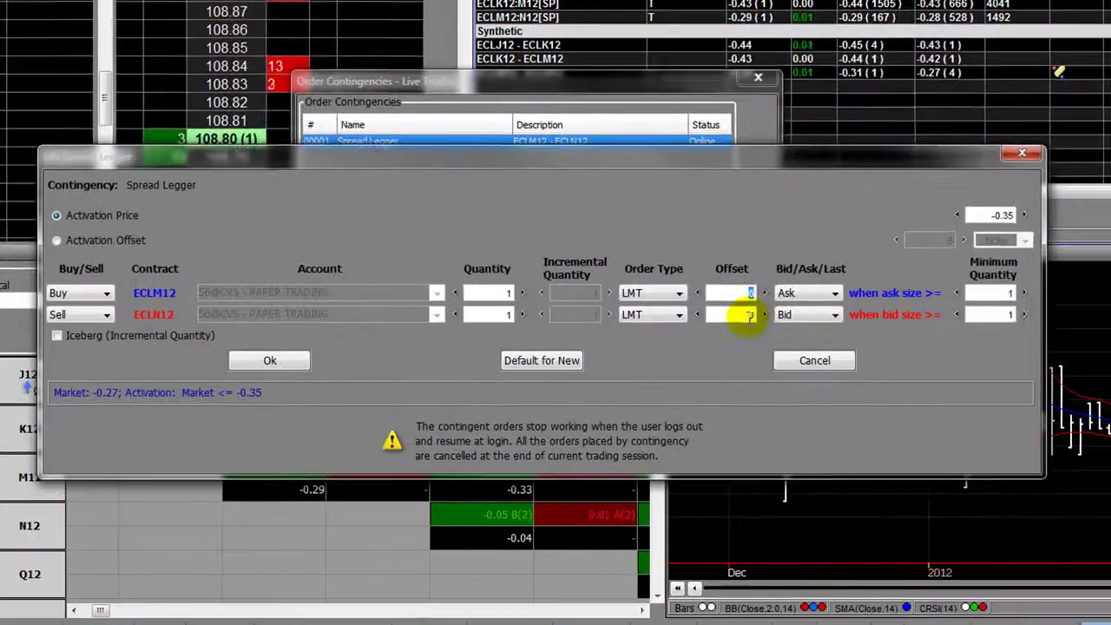
left_click(748, 315)
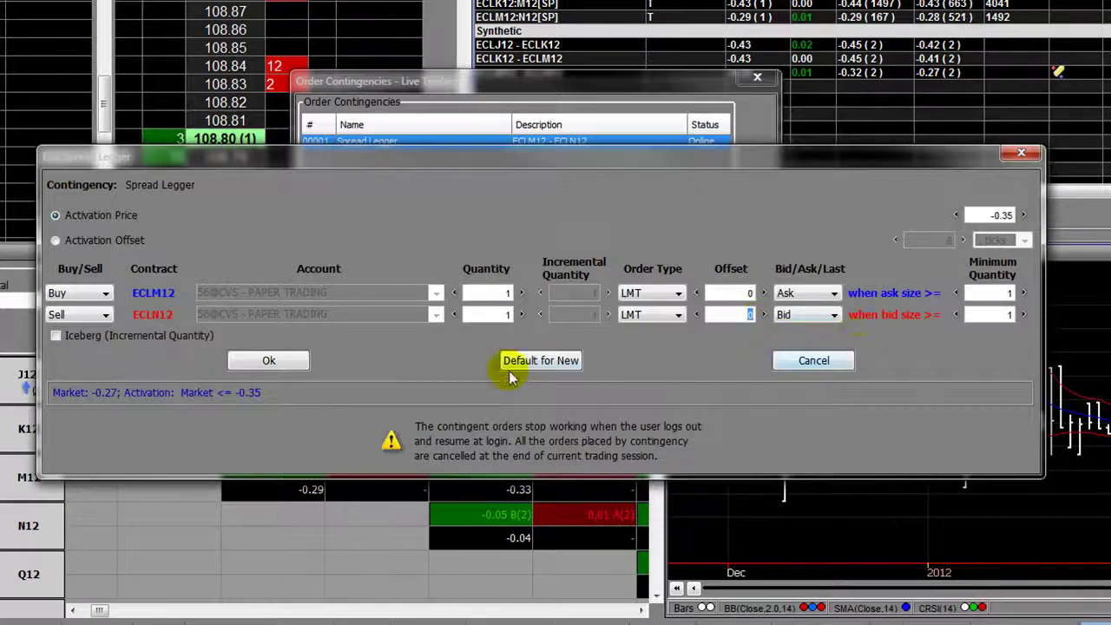
left_click(484, 294)
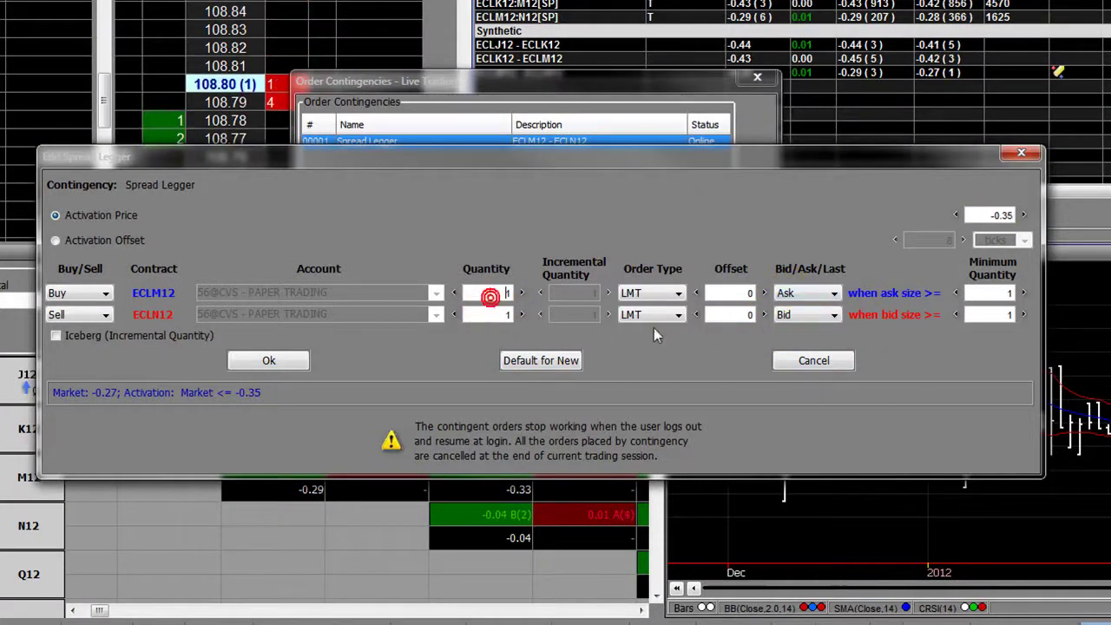
left_click(764, 314)
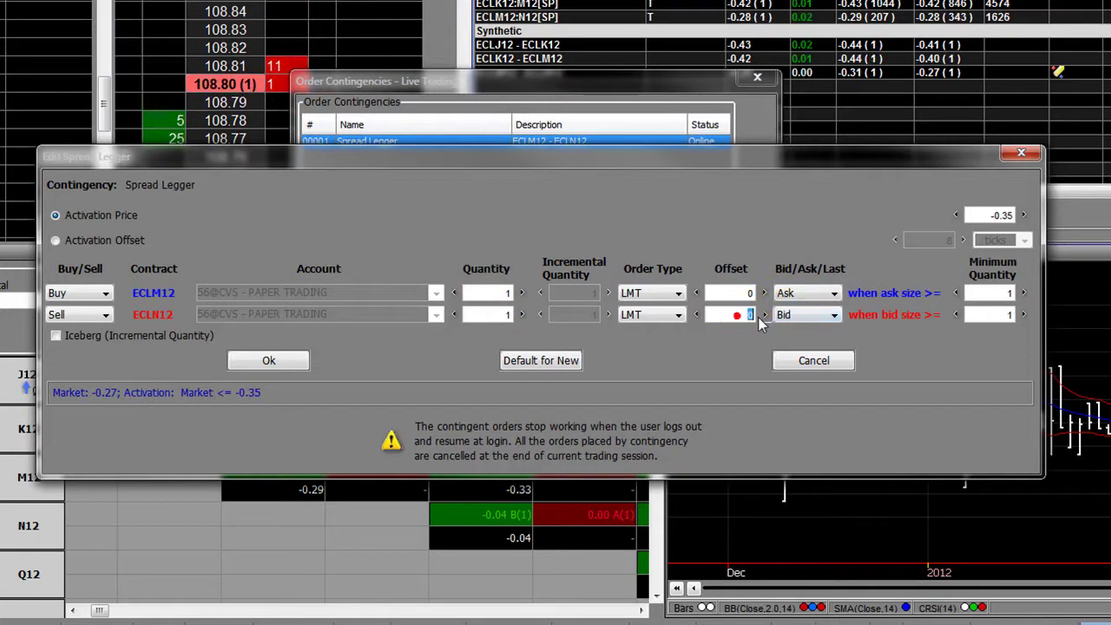
left_click(1025, 215)
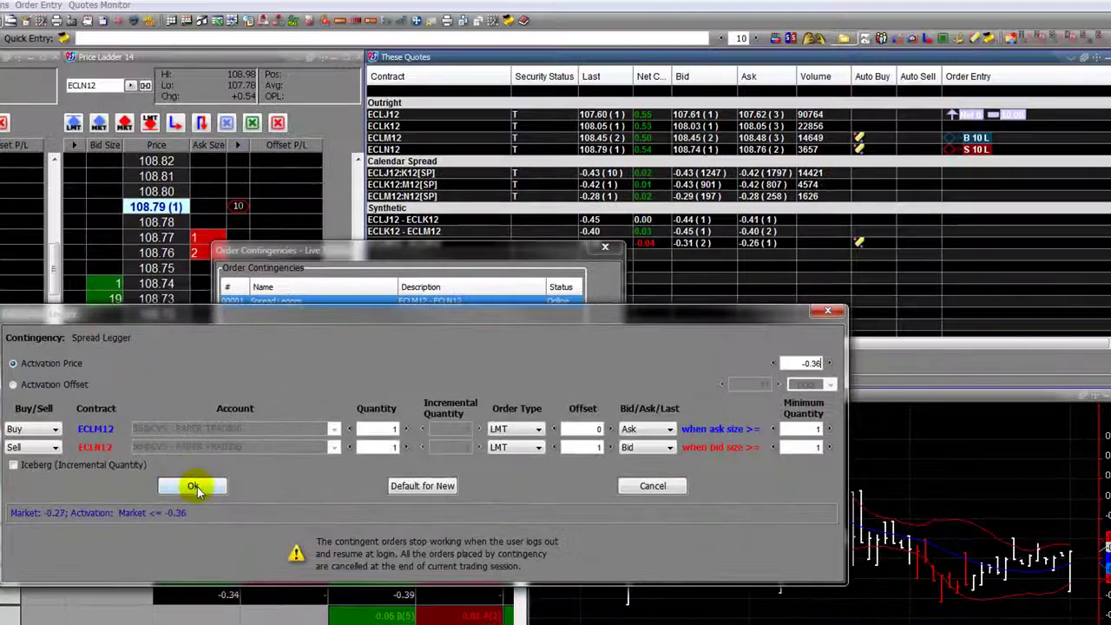
left_click(222, 439)
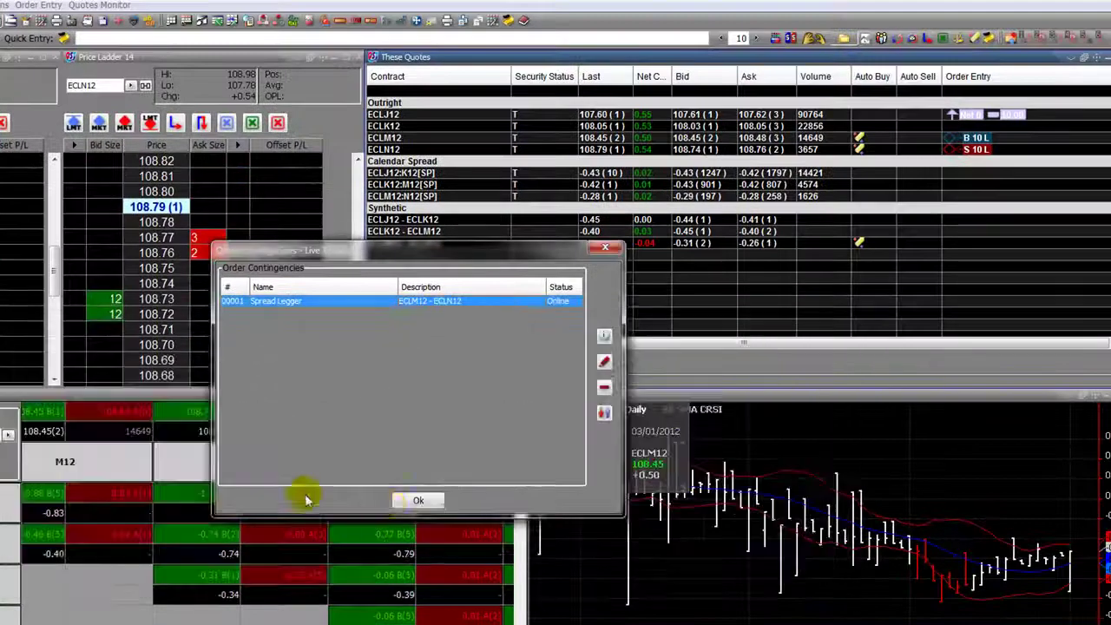
left_click(418, 500)
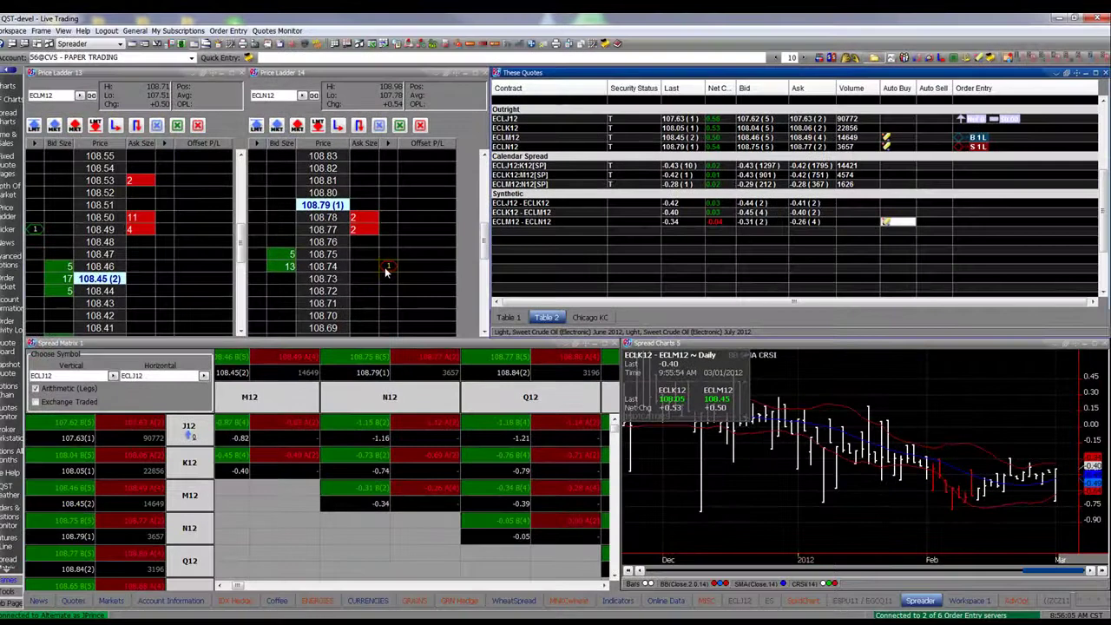
Cancel the working spread leg orders from the ECLN12 price ladder and check the order entry options for ECLM12 in the quotes monitor.
right_click(395, 208)
left_click(412, 212)
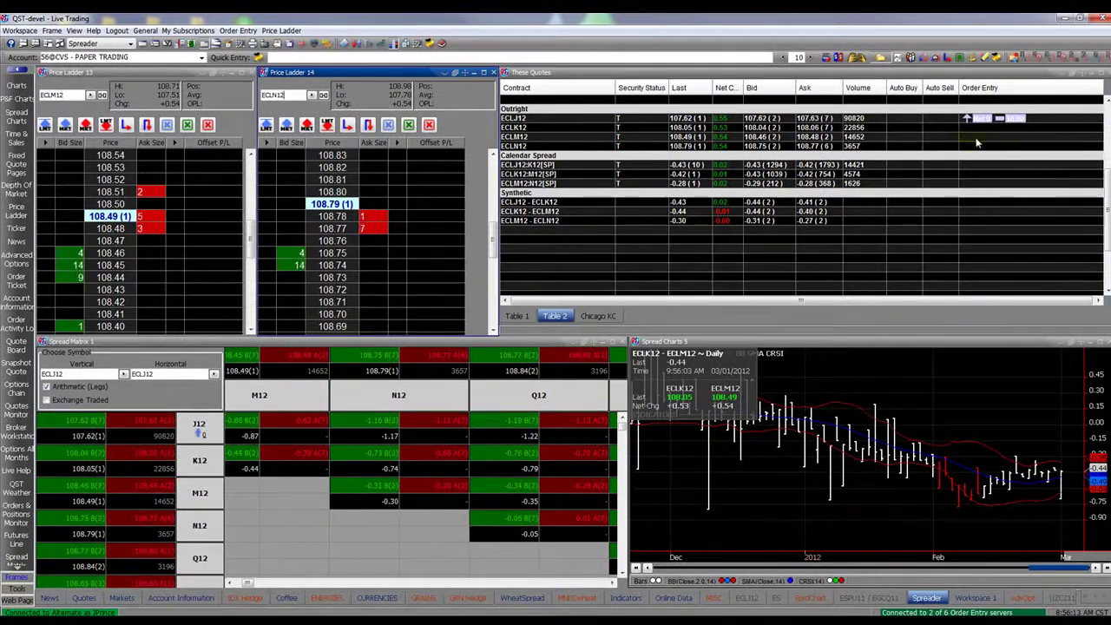
right_click(976, 140)
mouse_move(982, 145)
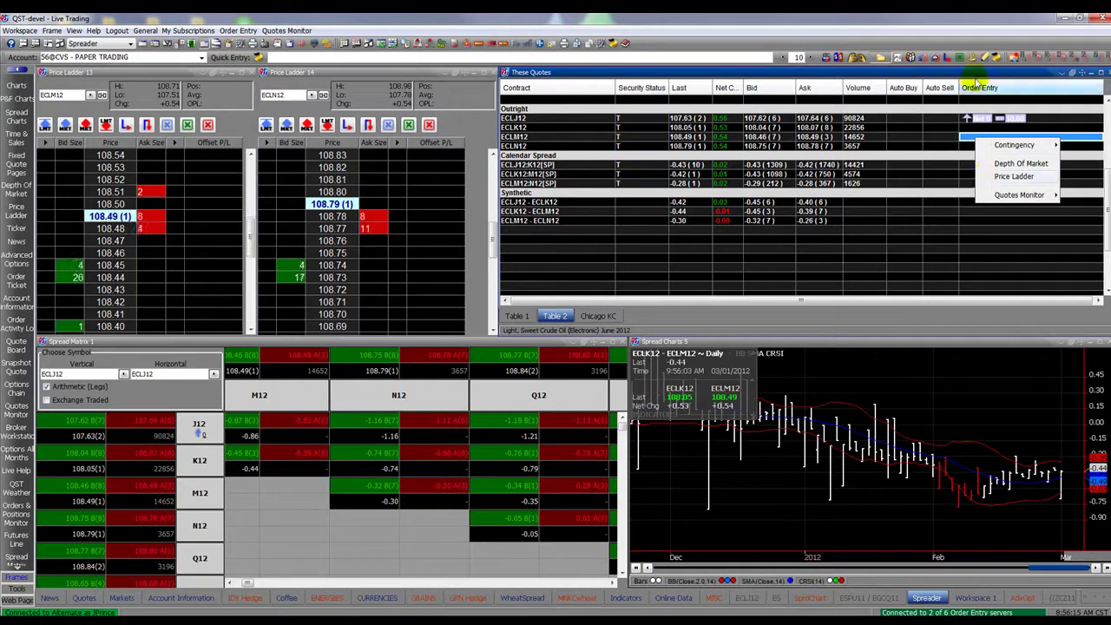
left_click(979, 183)
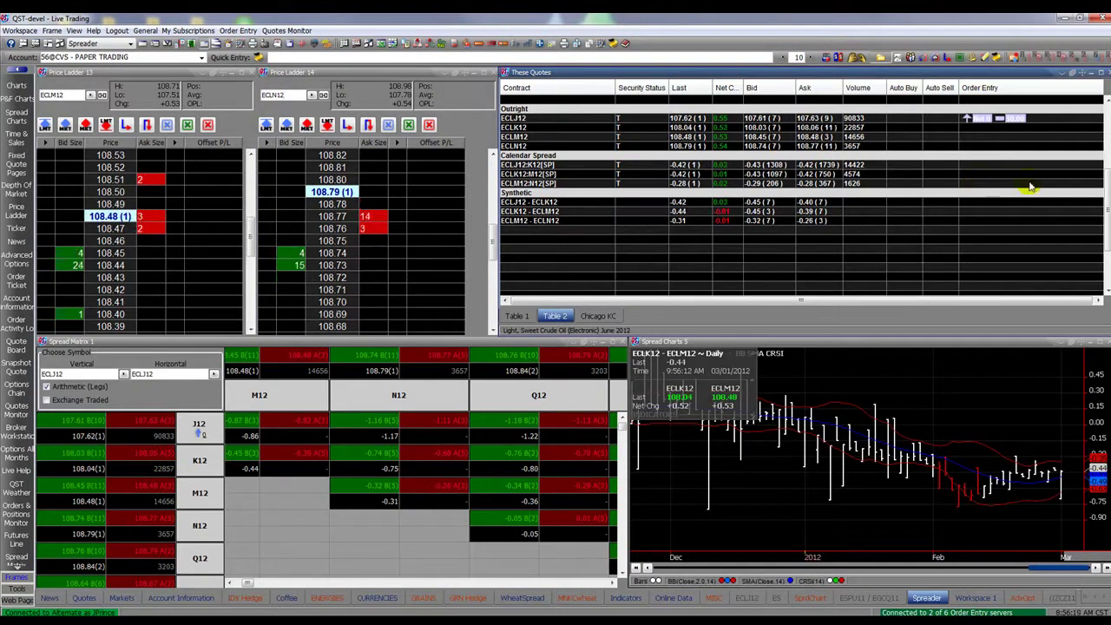
Buy 10 M12-N12 arithmetic spreads from the spread matrix, reviewing both leg orders before placing them, and dismiss the fill notice.
left_click(360, 349)
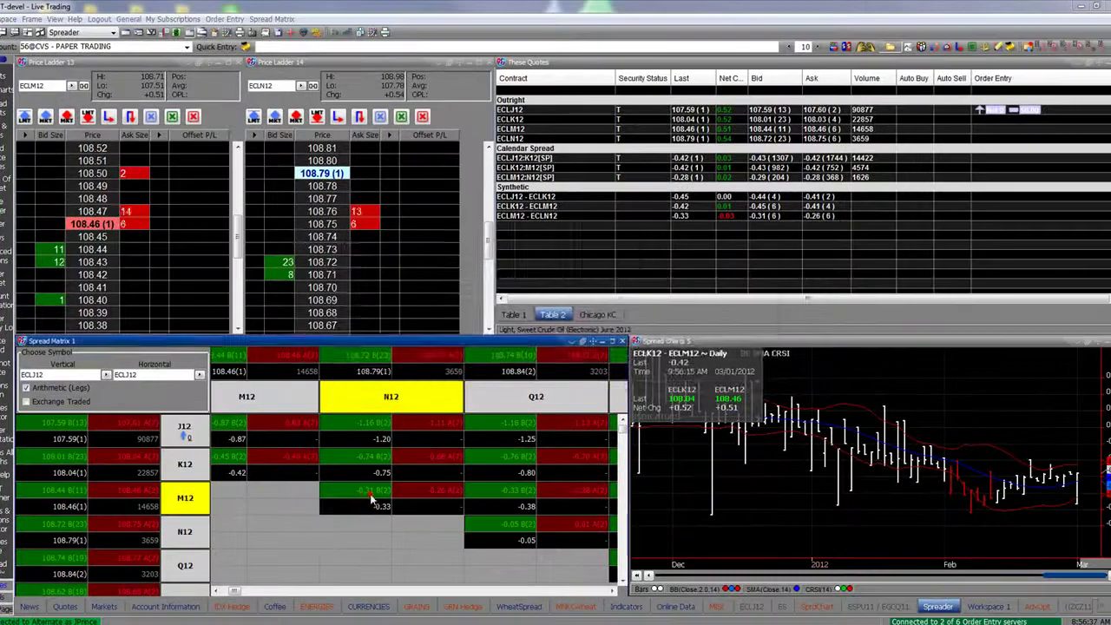
left_click(466, 464)
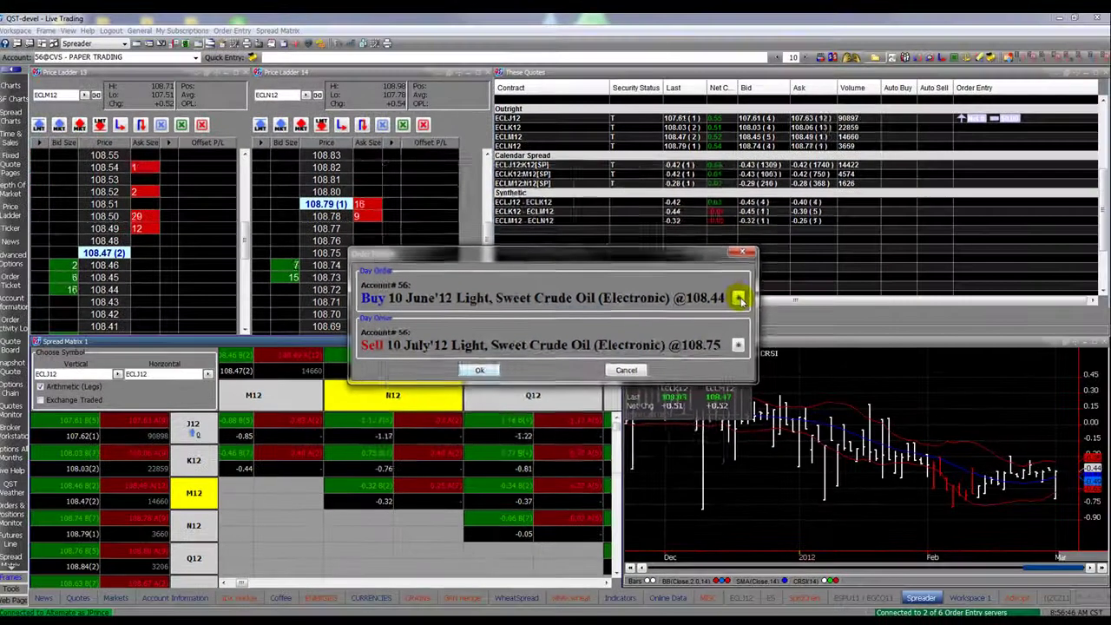
left_click(760, 277)
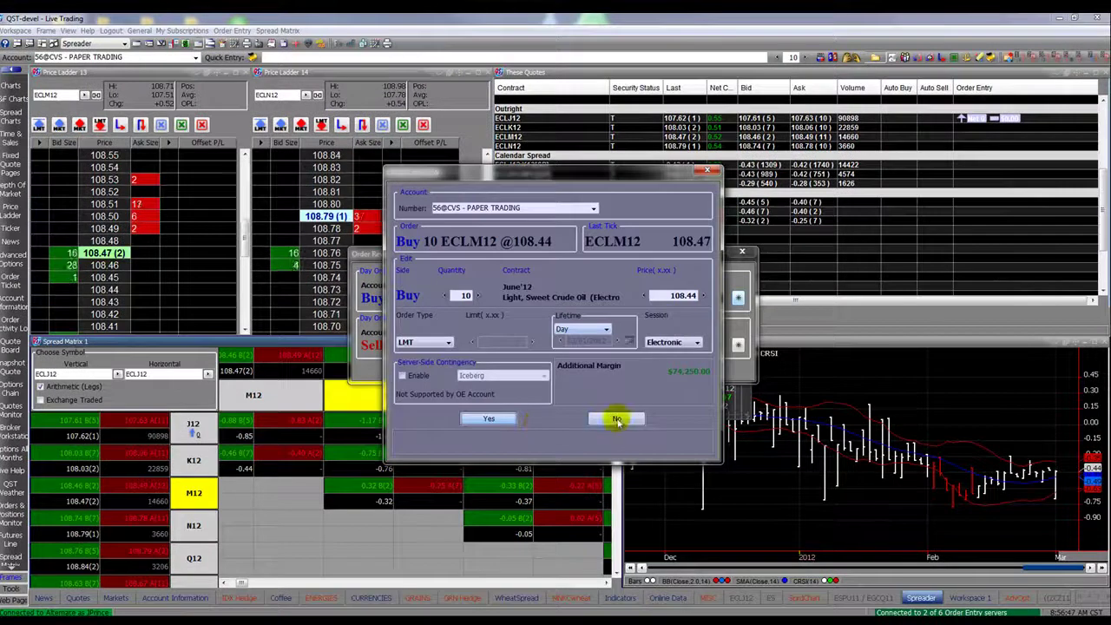
left_click(616, 421)
left_click(738, 346)
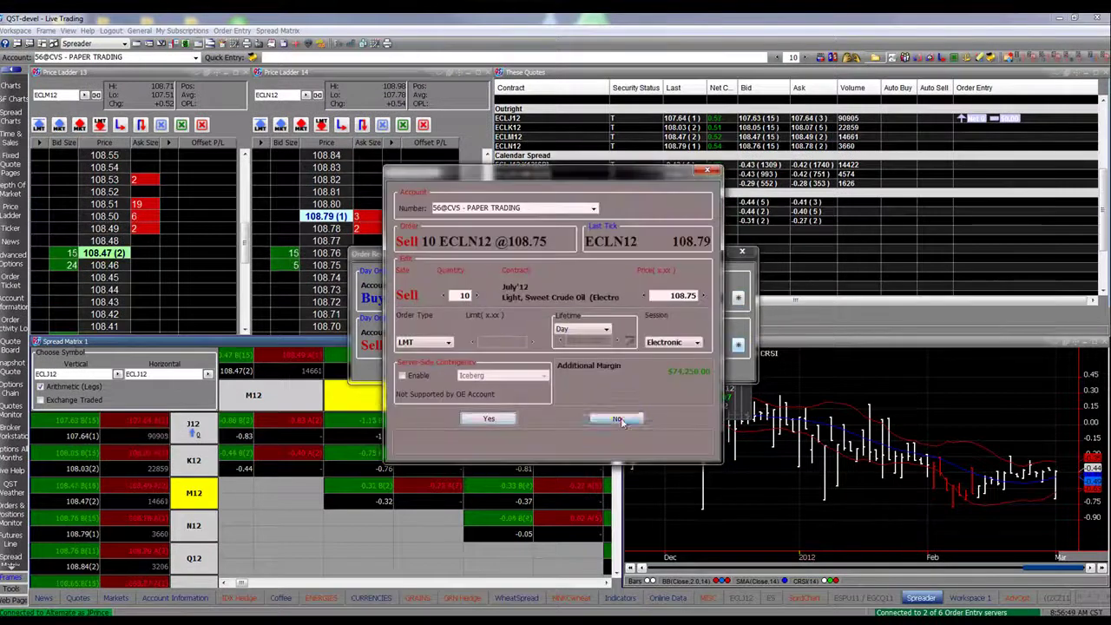
left_click(616, 420)
left_click(480, 371)
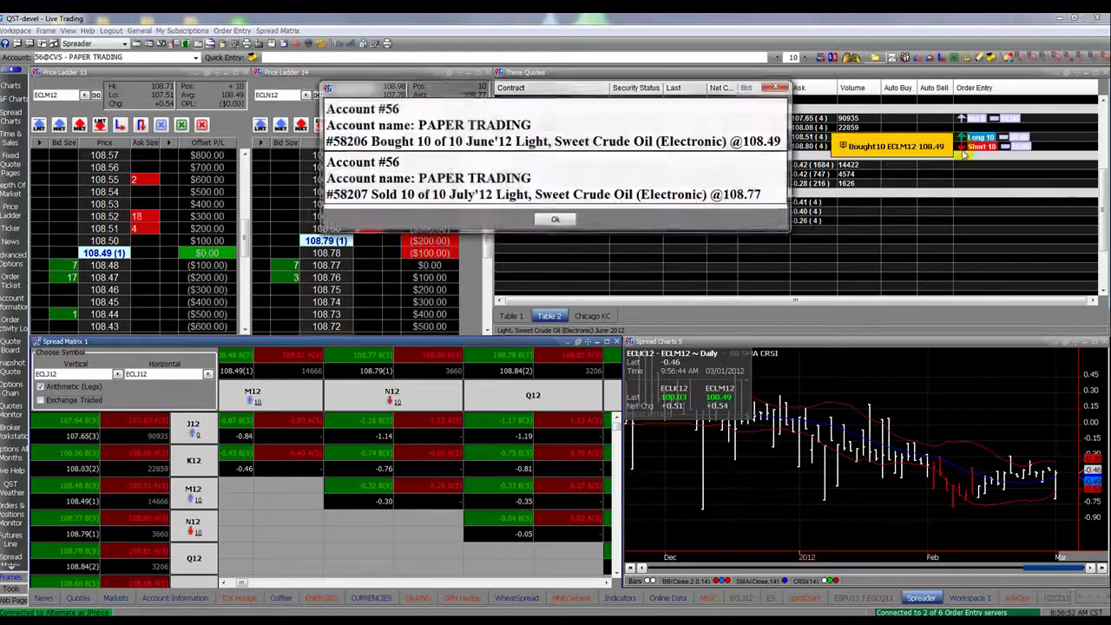
left_click(563, 221)
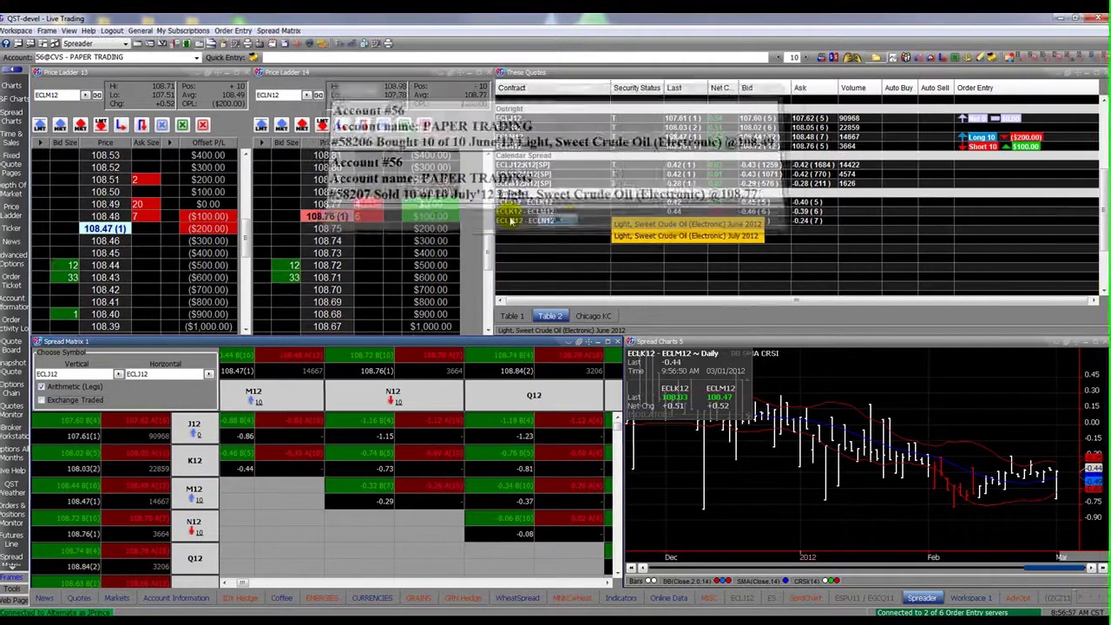